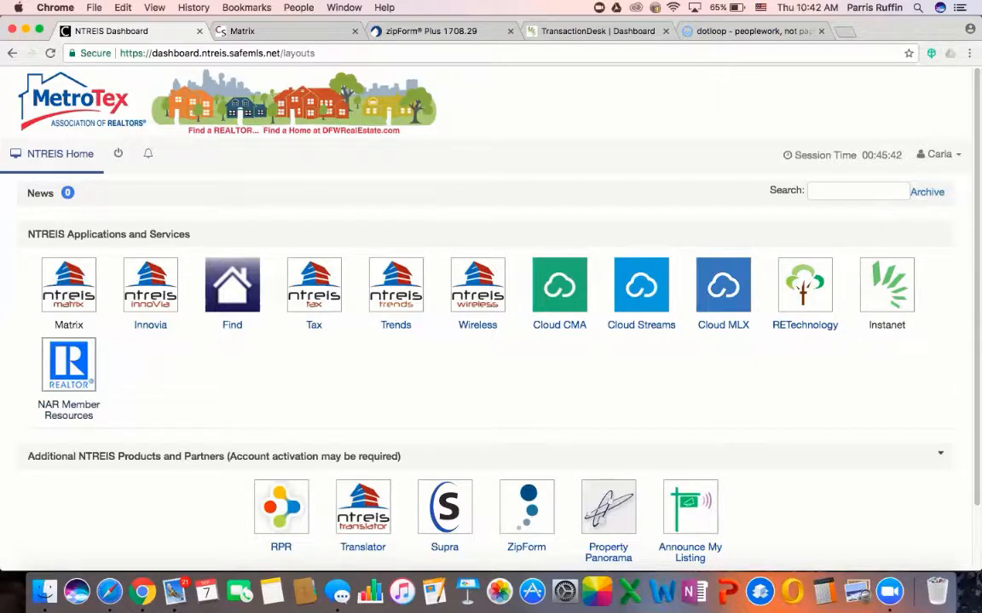
Switch to TransactionDesk and let single sign-on load the Agent Dashboard
{"action": "left_click", "coordinate": [886, 286]}
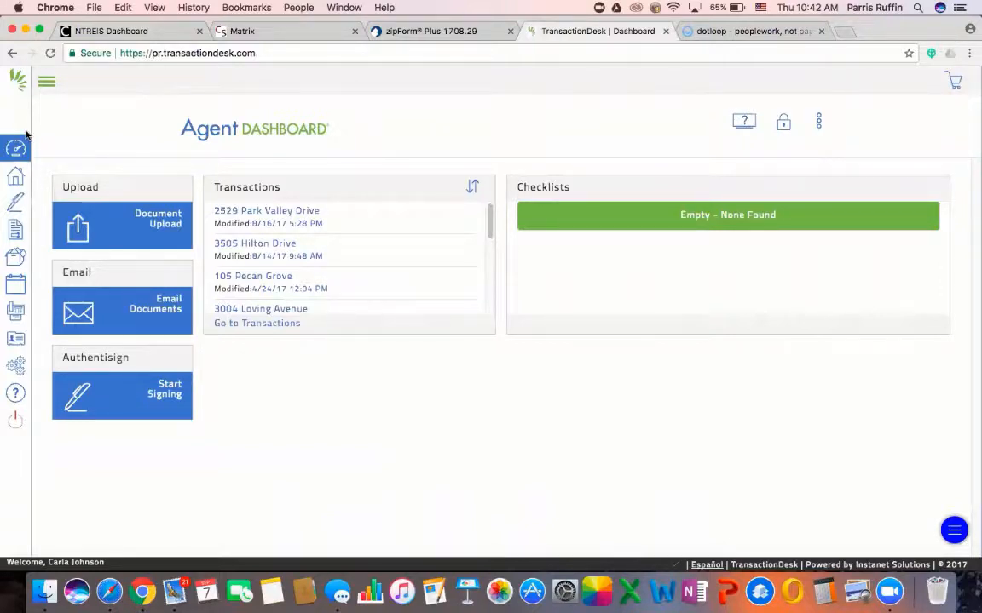
Open the Instanet forms library, view the METROTEX folder, then return to the individual form folders
{"action": "left_click", "coordinate": [15, 232]}
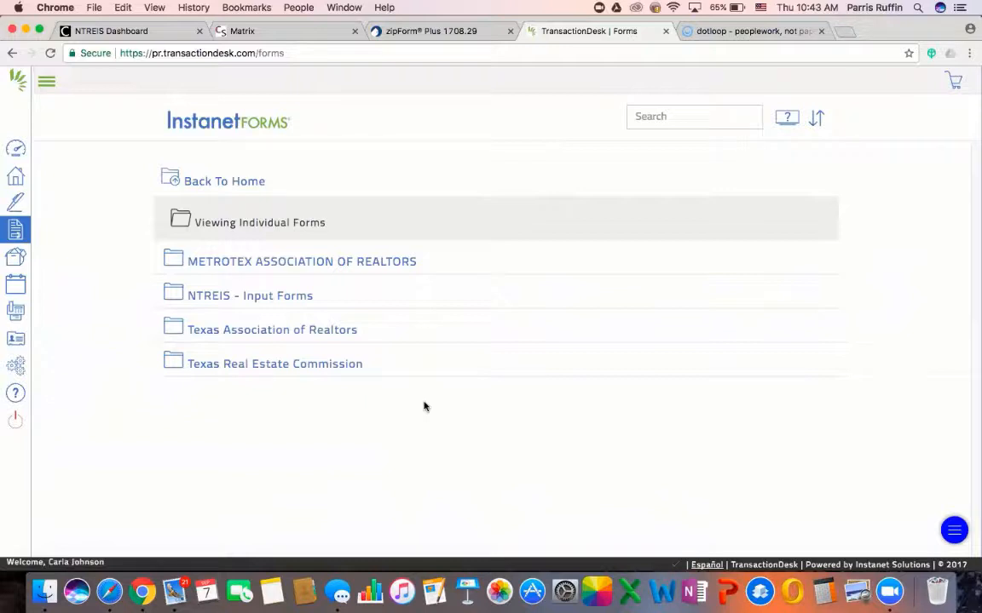
{"action": "left_click", "coordinate": [391, 266]}
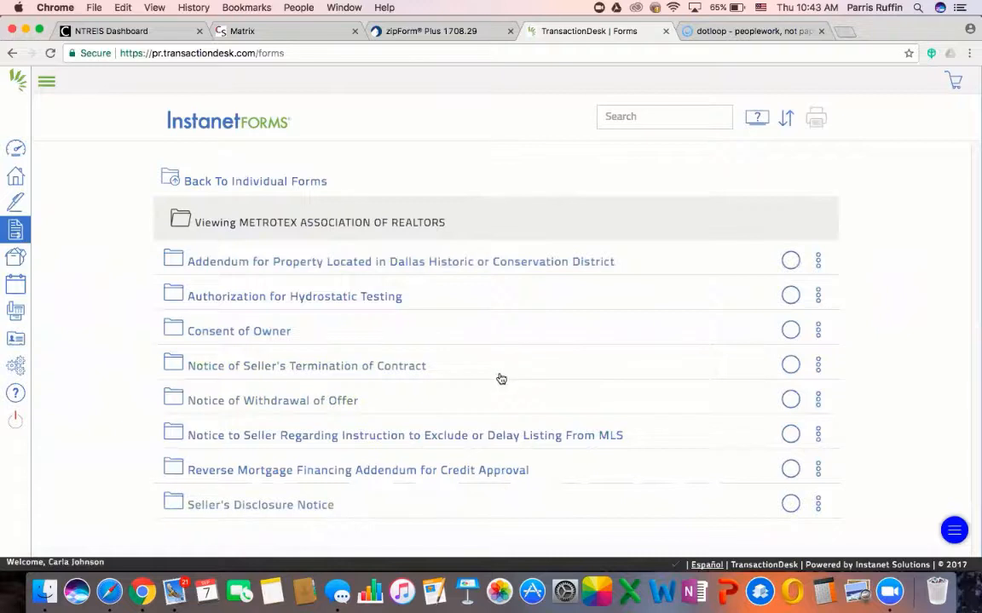
{"action": "left_click", "coordinate": [288, 182]}
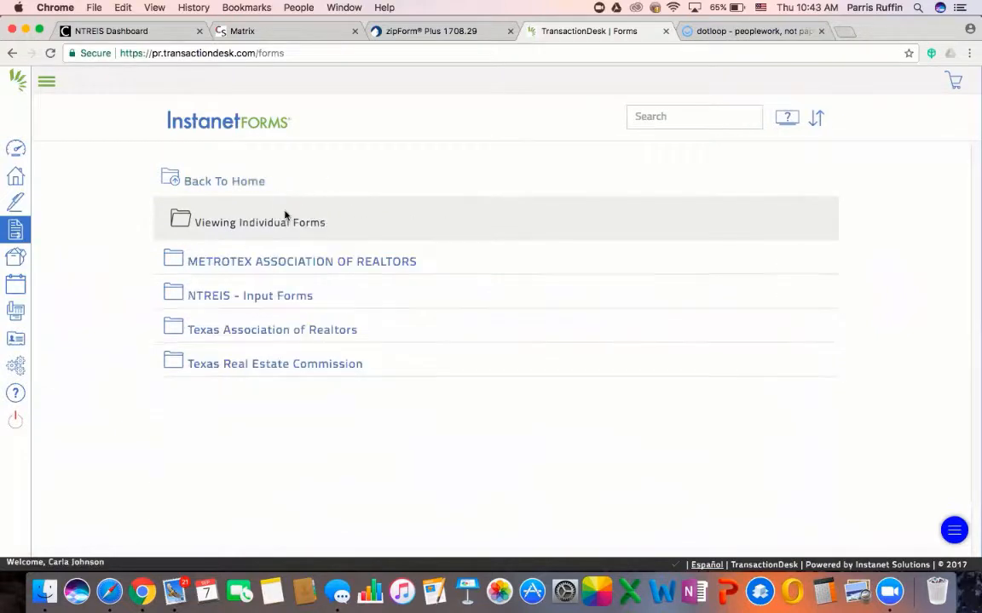
Browse a Texas Real Estate Commission form, check AuthentiSign signings, then go to NTREIS Matrix
{"action": "left_click", "coordinate": [279, 364]}
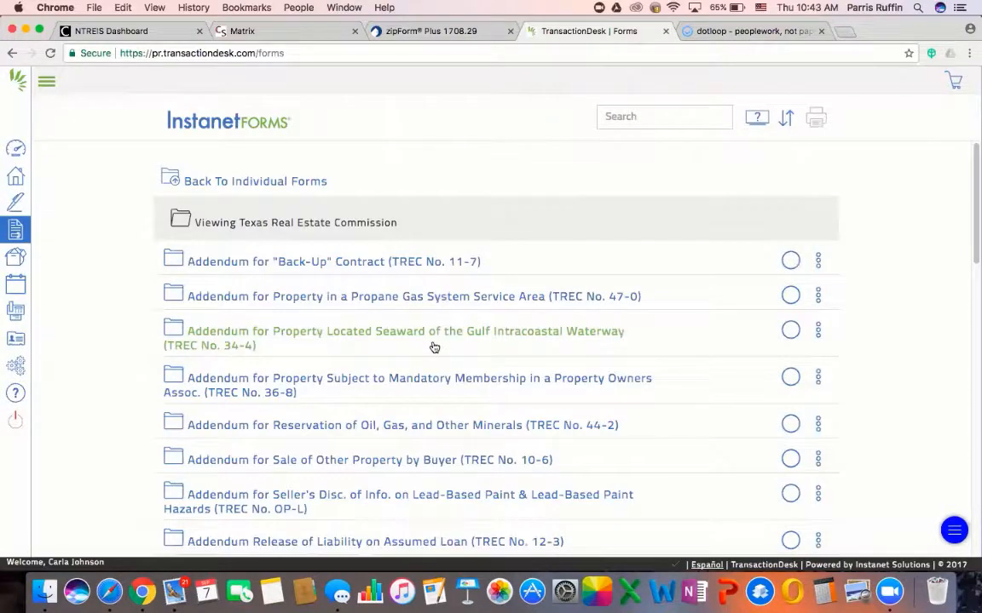
{"action": "left_click", "coordinate": [271, 341]}
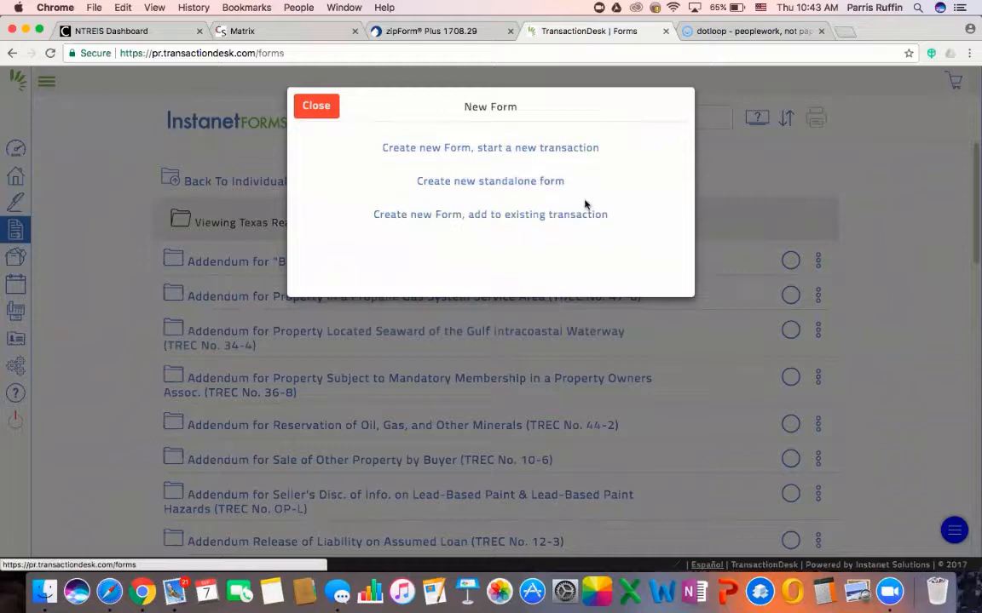
{"action": "left_click", "coordinate": [317, 107]}
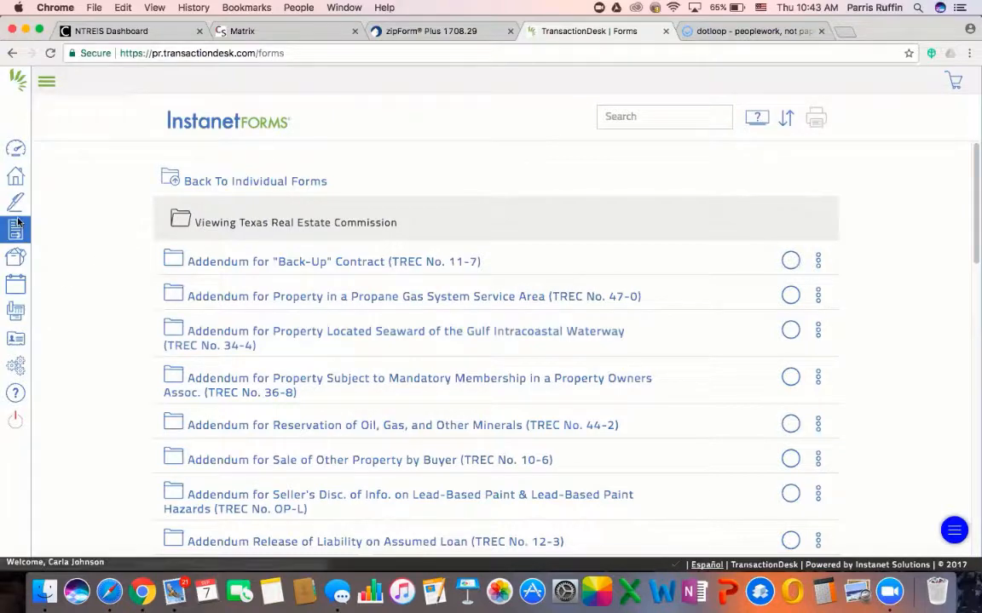
{"action": "left_click", "coordinate": [15, 205]}
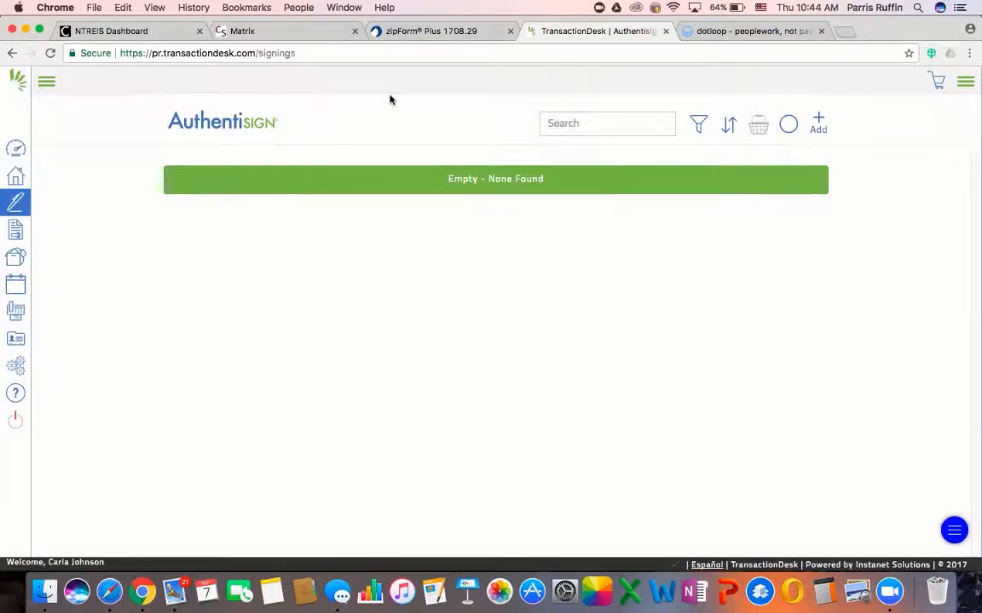
{"action": "left_click", "coordinate": [284, 32]}
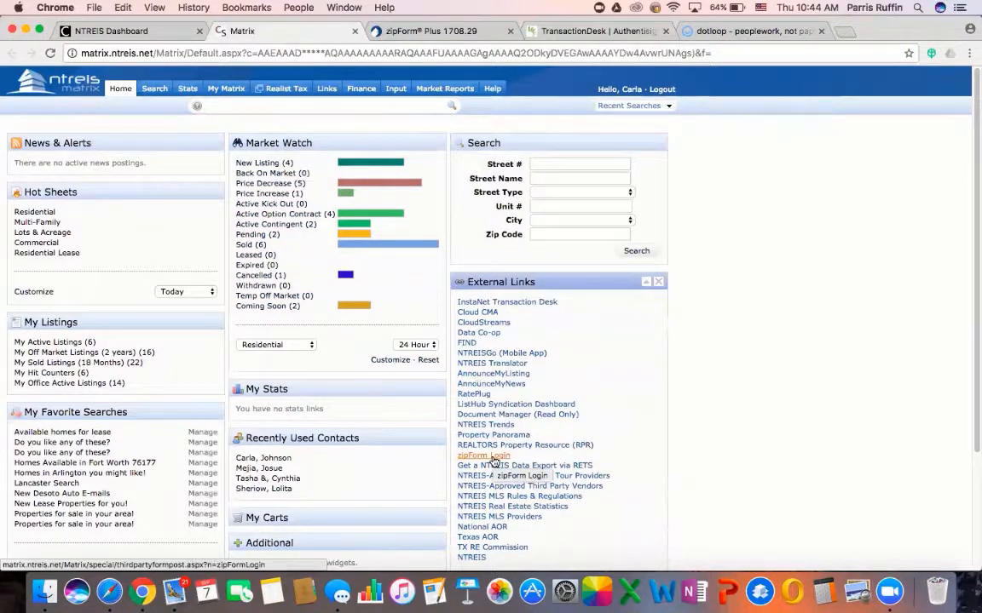
In zipForm Plus, go to Transactions > Templates and start a new template
{"action": "left_click", "coordinate": [453, 36]}
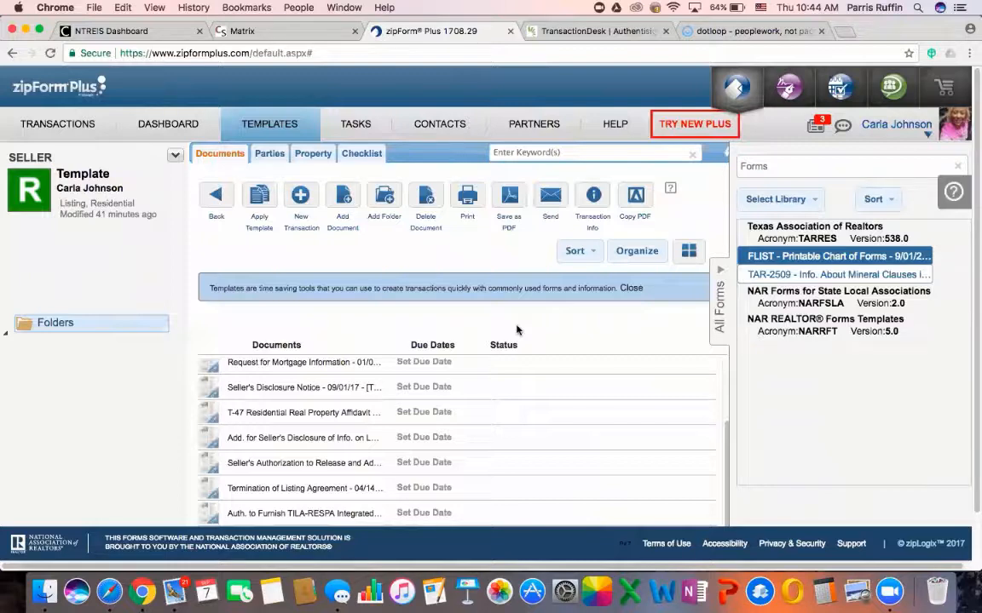
{"action": "left_click", "coordinate": [91, 127]}
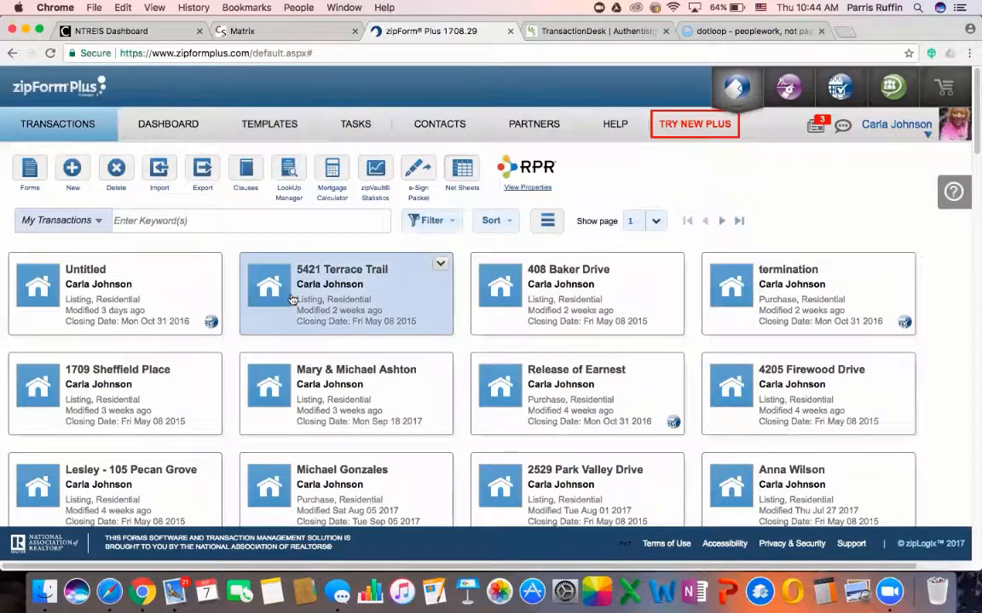
{"action": "left_click", "coordinate": [266, 128]}
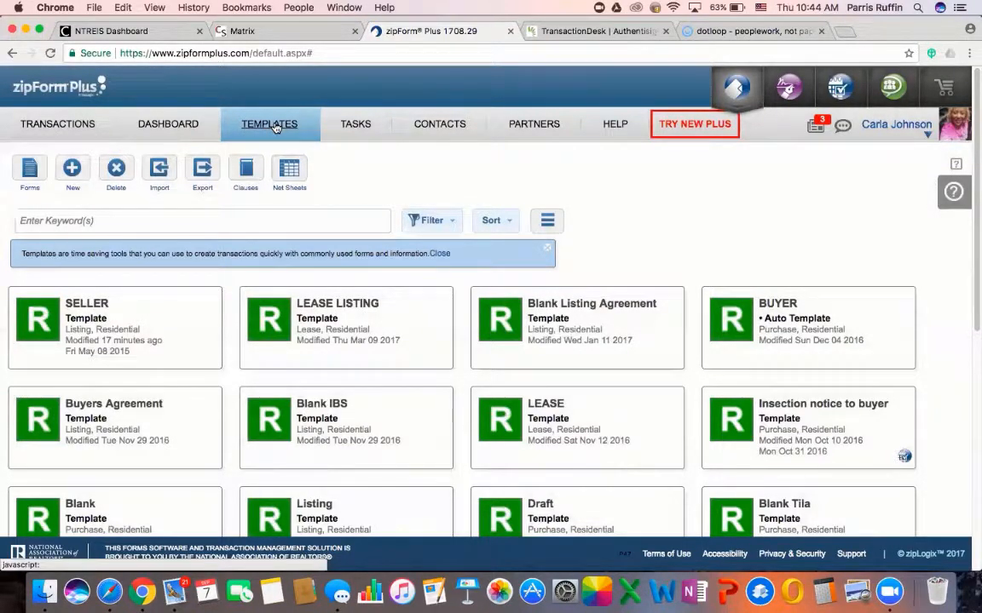
{"action": "scroll", "coordinate": [536, 364], "scroll_direction": "down", "scroll_amount": 3}
{"action": "scroll", "coordinate": [545, 396], "scroll_direction": "up", "scroll_amount": 3}
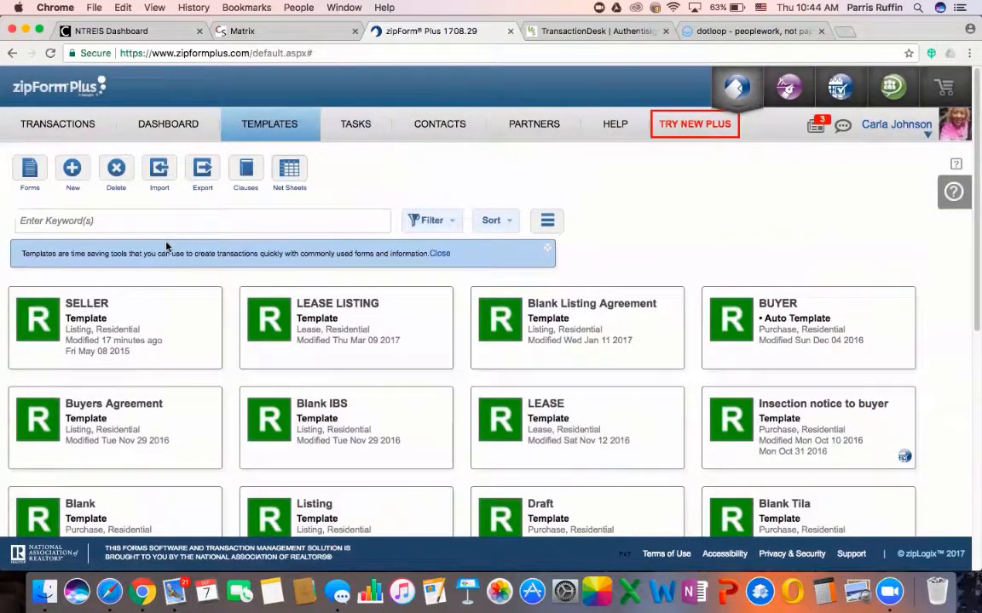
{"action": "left_click", "coordinate": [70, 170]}
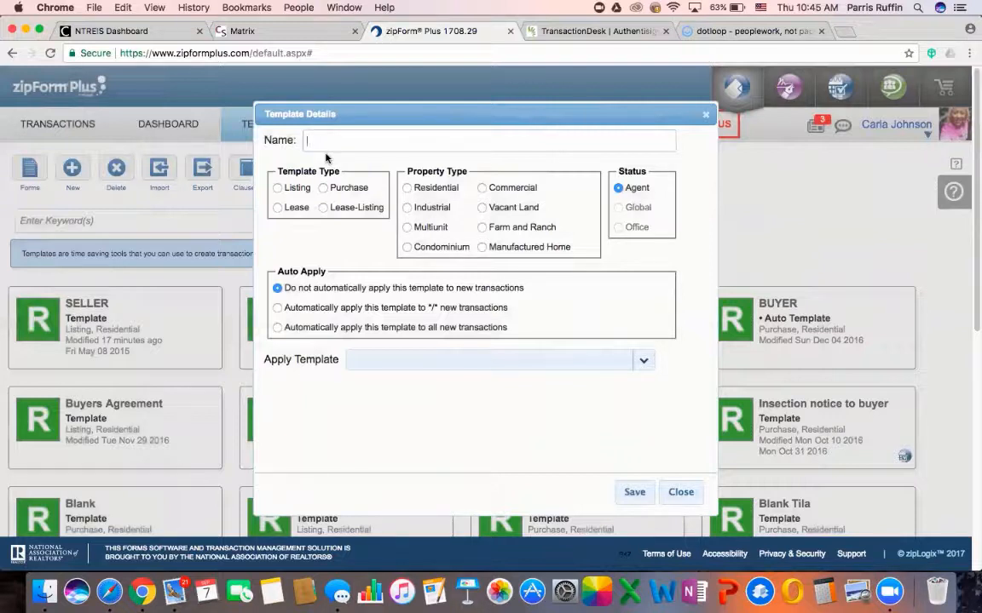
Name the new template 'SELLER TEMPLATE' and set its type to Listing
{"action": "type", "text": "SELLER TEMPLATE"}
{"action": "left_click", "coordinate": [278, 189]}
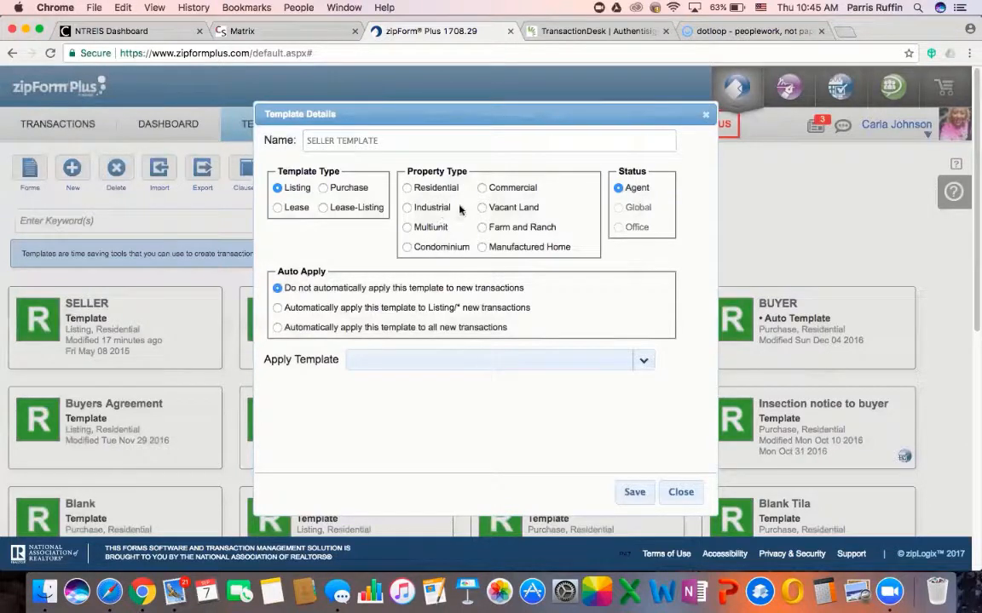
Choose Residential as the property type and save SELLER TEMPLATE
{"action": "left_click", "coordinate": [408, 189]}
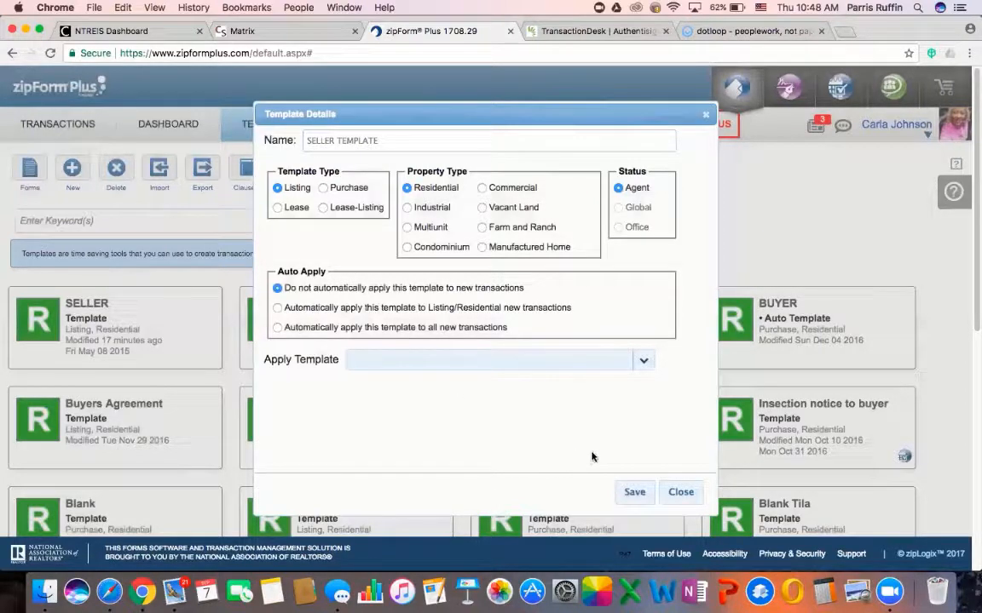
{"action": "left_click", "coordinate": [635, 492]}
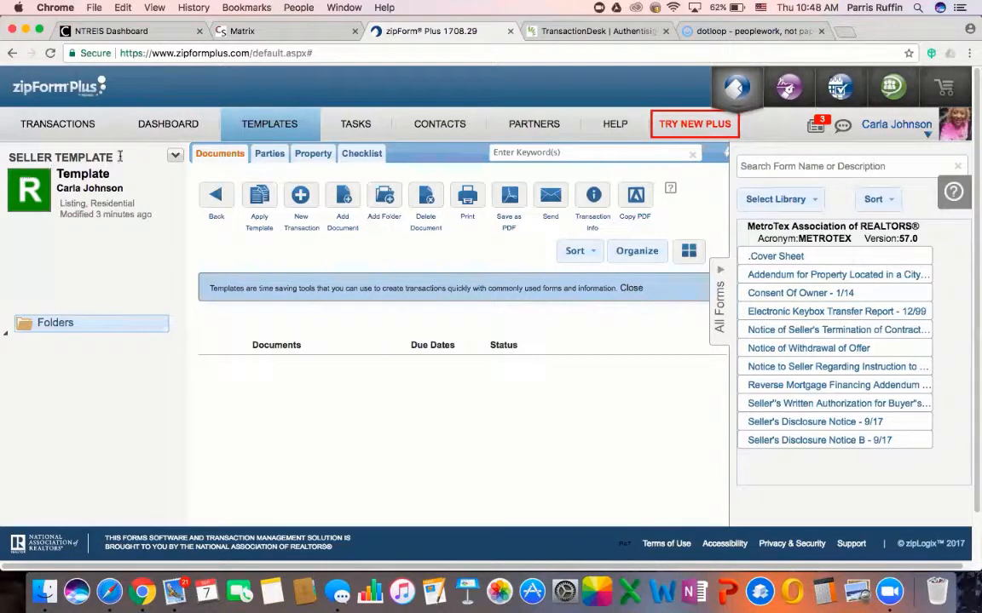
Create two template folders named 'Pre-Listing' and 'Under Contract'
{"action": "left_click", "coordinate": [385, 203]}
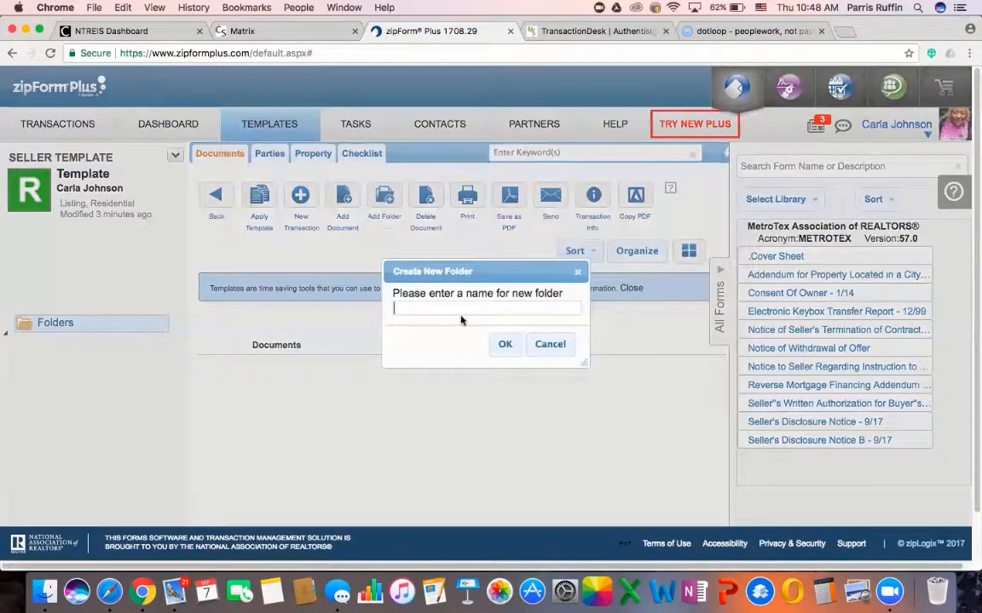
{"action": "type", "text": "Pre-Listing"}
{"action": "left_click", "coordinate": [505, 344]}
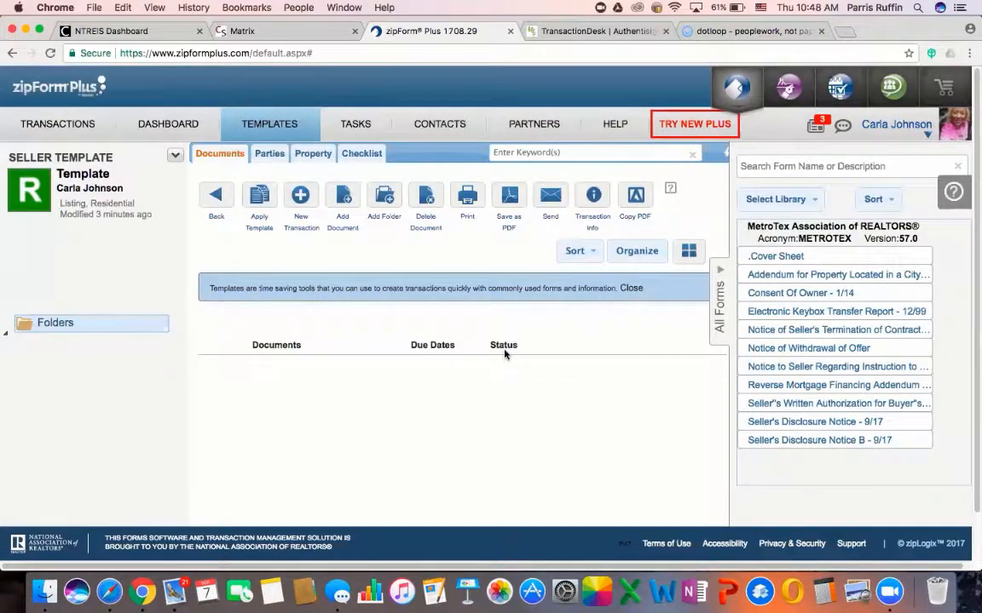
{"action": "left_click", "coordinate": [386, 201]}
{"action": "type", "text": "U"}
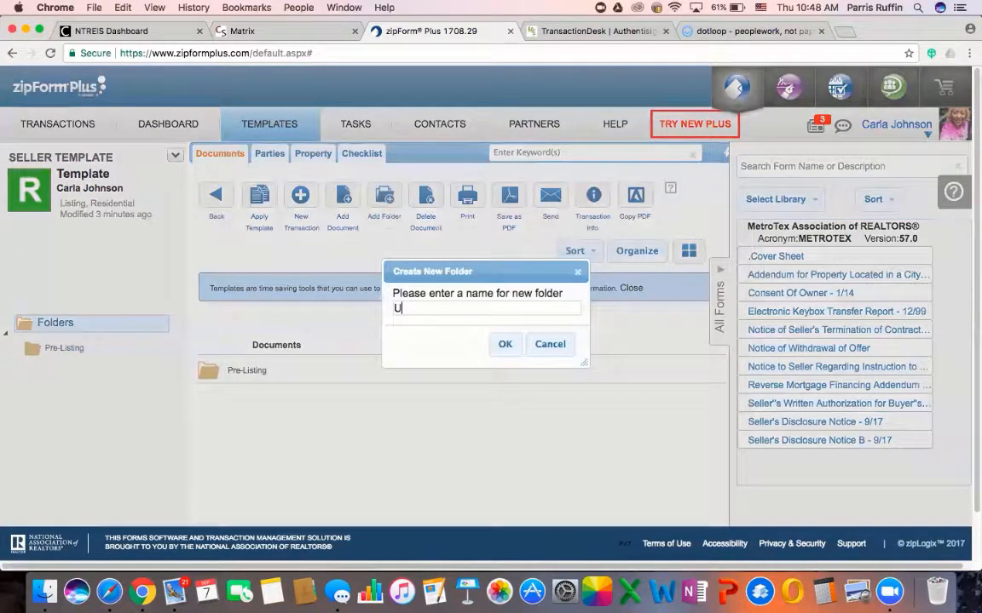
{"action": "type", "text": "nder Contract"}
{"action": "left_click", "coordinate": [504, 344]}
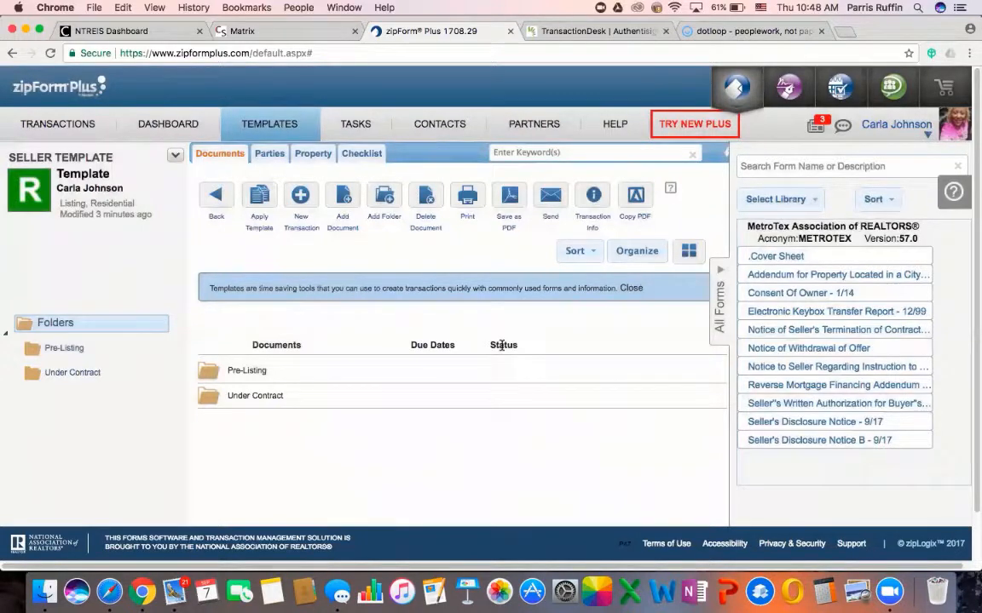
{"action": "scroll", "coordinate": [248, 443], "scroll_direction": "down", "scroll_amount": 2}
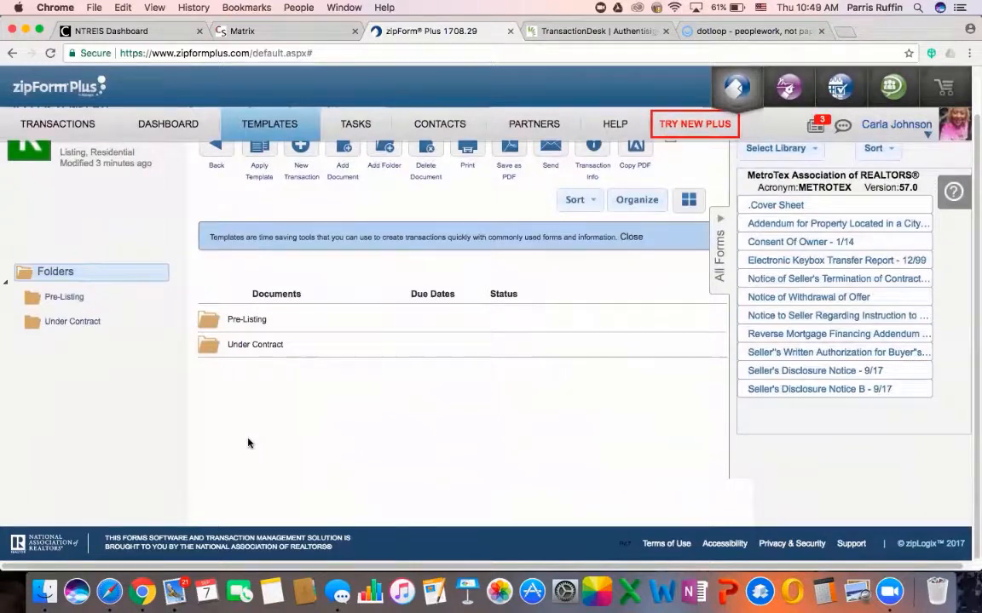
{"action": "scroll", "coordinate": [248, 443], "scroll_direction": "up", "scroll_amount": 2}
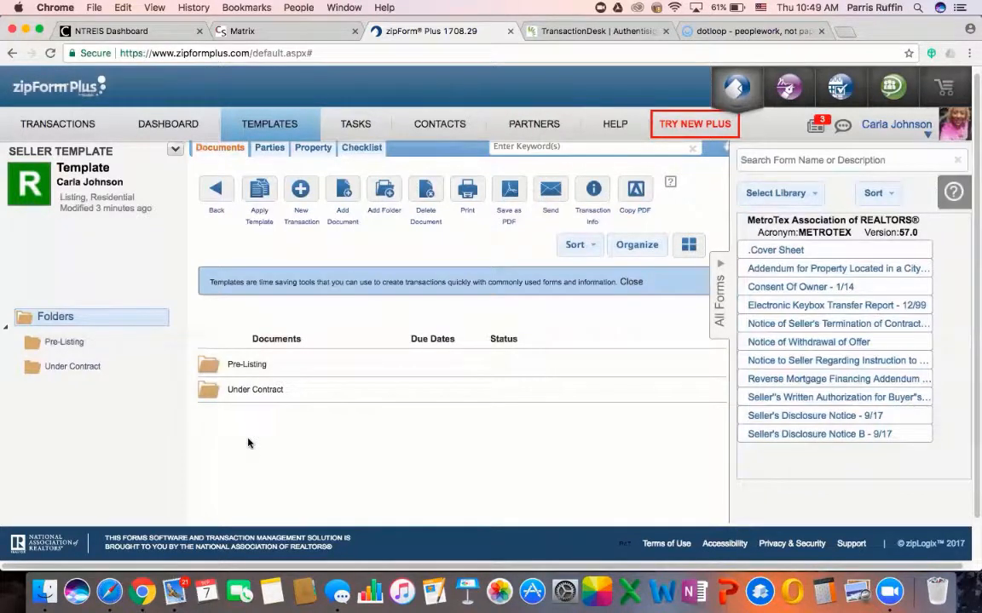
Open the Pre-Listing folder and set the form library selector to All
{"action": "left_click", "coordinate": [247, 365]}
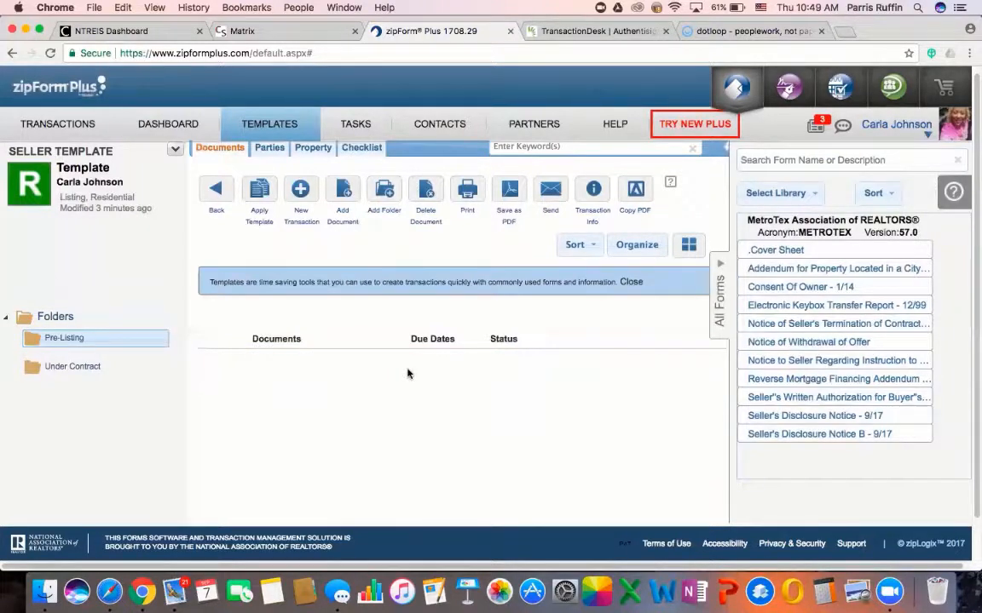
{"action": "left_click", "coordinate": [797, 194]}
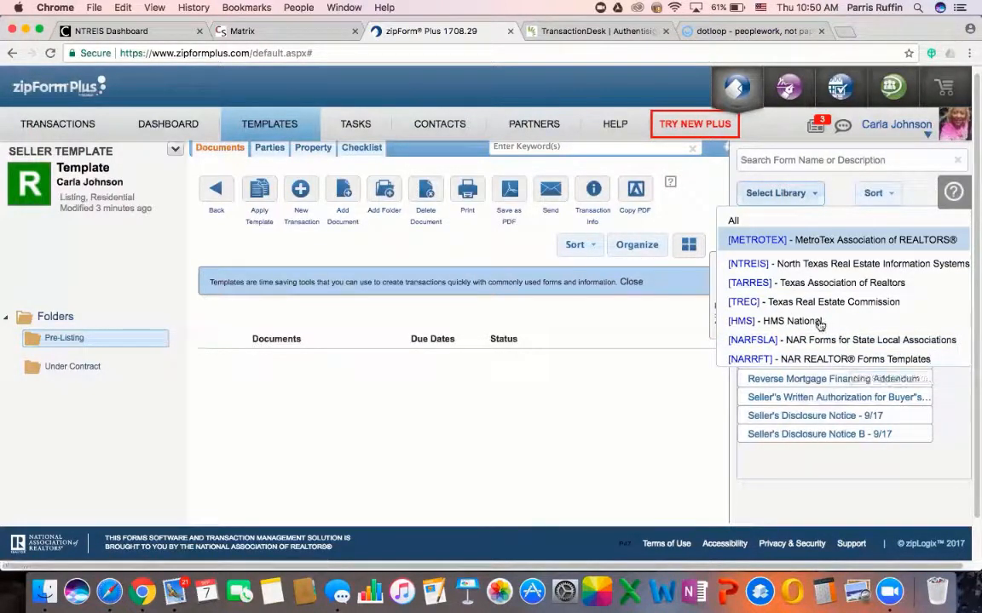
{"action": "left_click", "coordinate": [732, 222]}
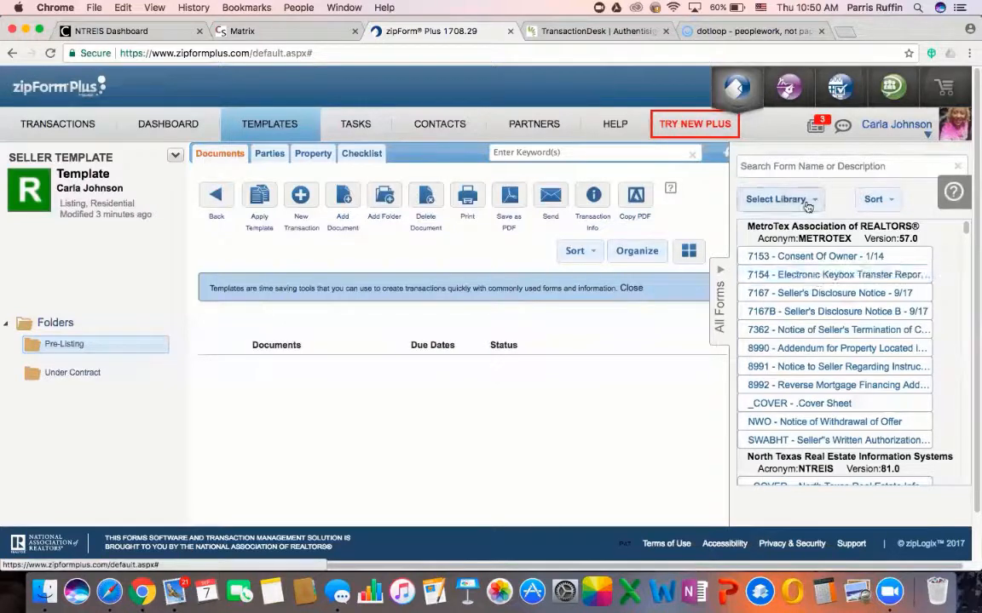
Search 'Information', add form TAR-2501A (Information About Brokerage Services, Seller/Landlord), then clear the search
{"action": "left_click", "coordinate": [806, 168]}
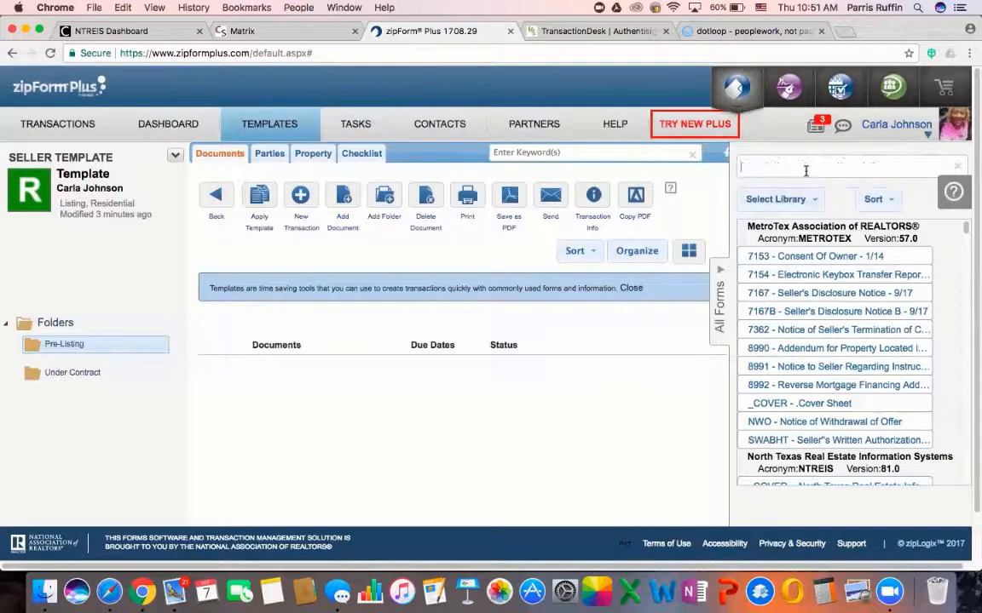
{"action": "type", "text": "Information"}
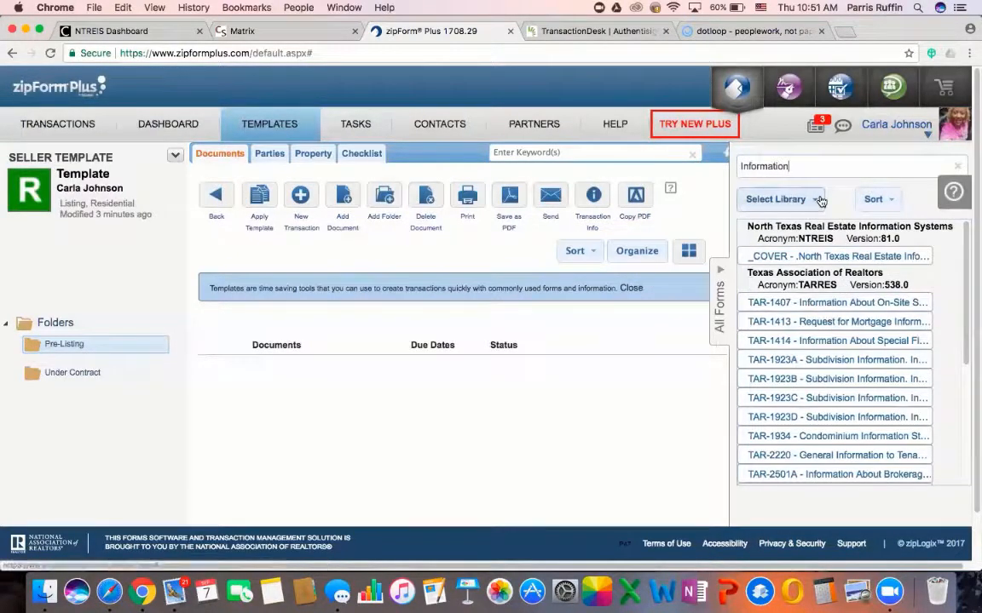
{"action": "scroll", "coordinate": [850, 388], "scroll_direction": "down", "scroll_amount": 2}
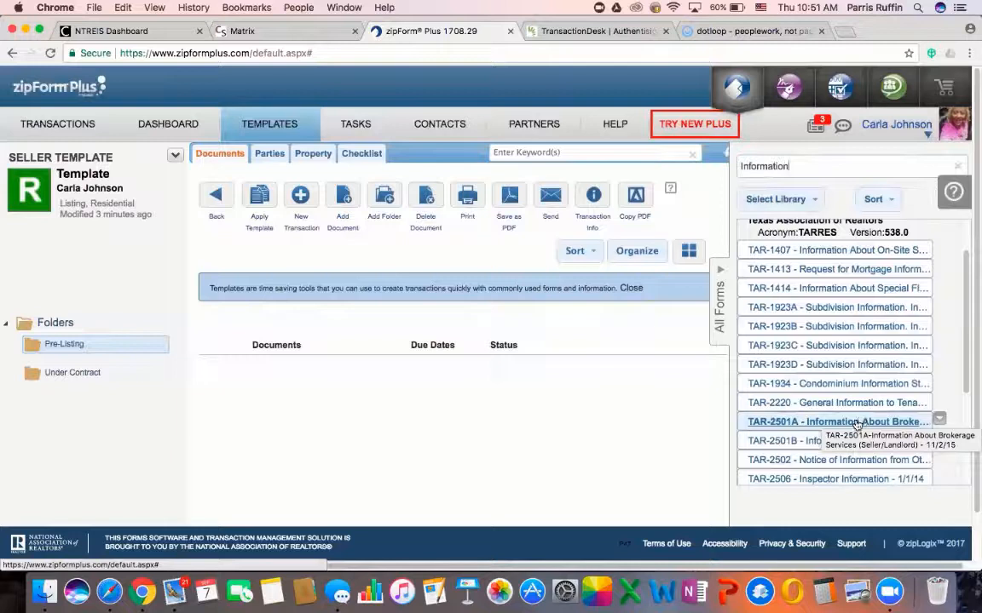
{"action": "left_click", "coordinate": [938, 419]}
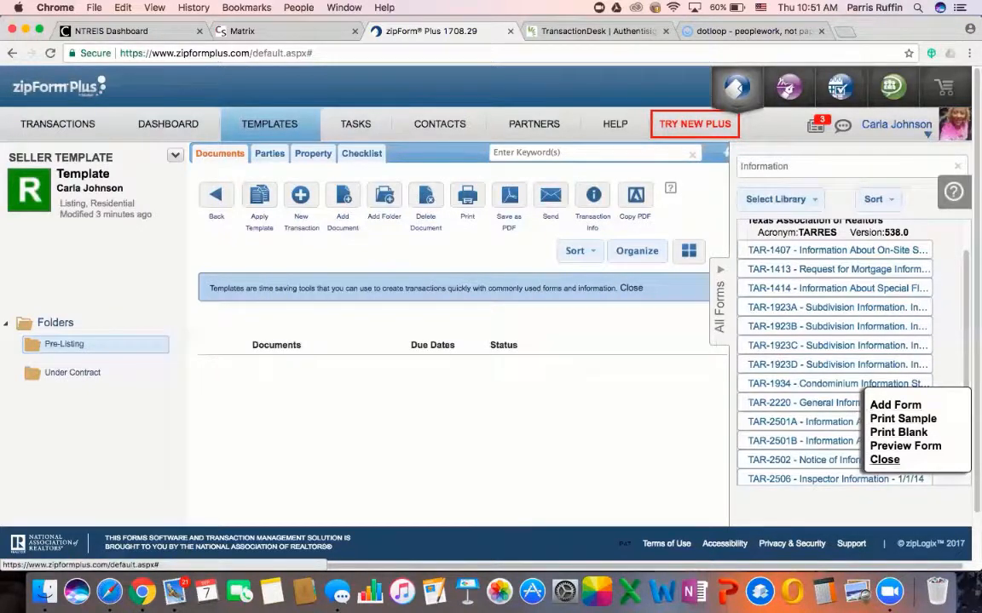
{"action": "left_click", "coordinate": [894, 406]}
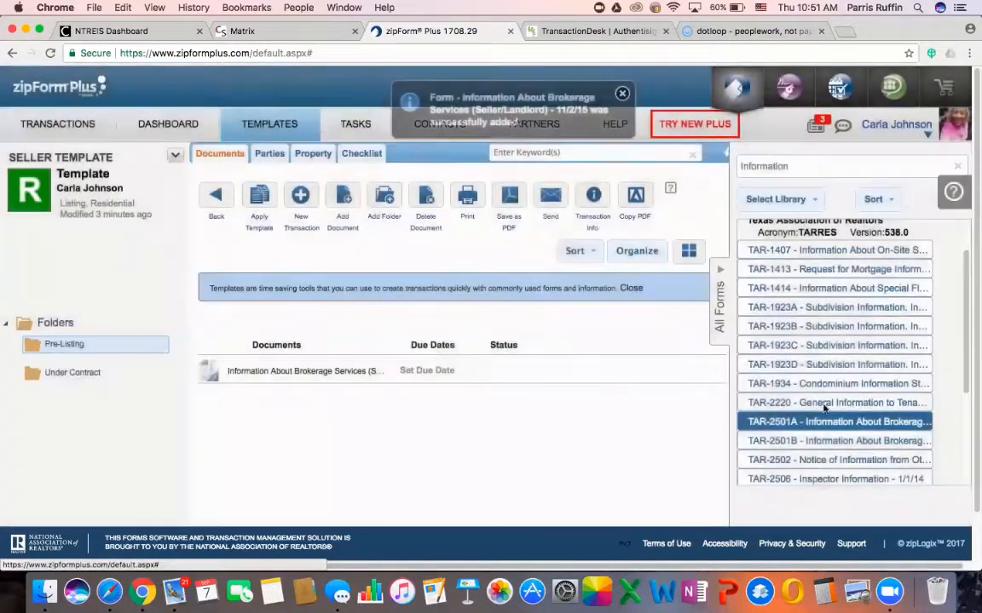
{"action": "left_click_drag", "start_coordinate": [807, 167], "coordinate": [736, 164]}
{"action": "key", "text": "BackSpace"}
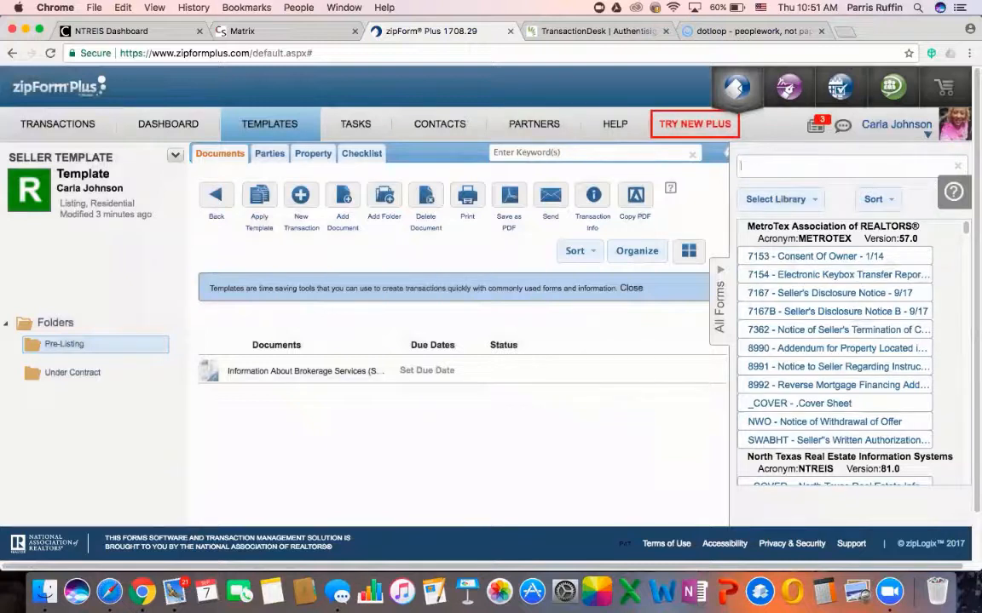
Search 'Listing' and add the TAR-1101 residential listing agreement, then clear the search
{"action": "type", "text": "Residential"}
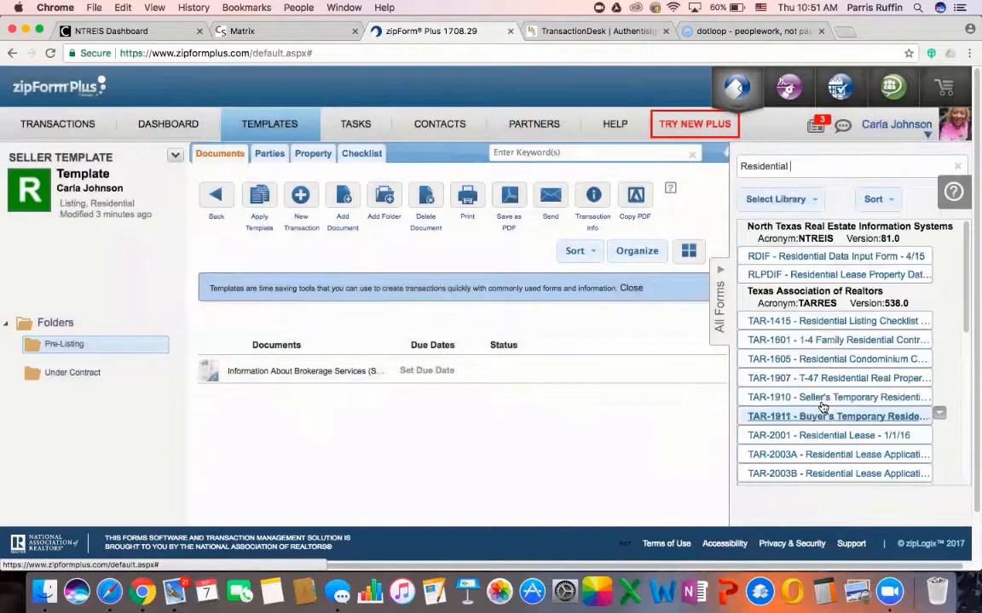
{"action": "double_click", "coordinate": [767, 167]}
{"action": "type", "text": "Listing"}
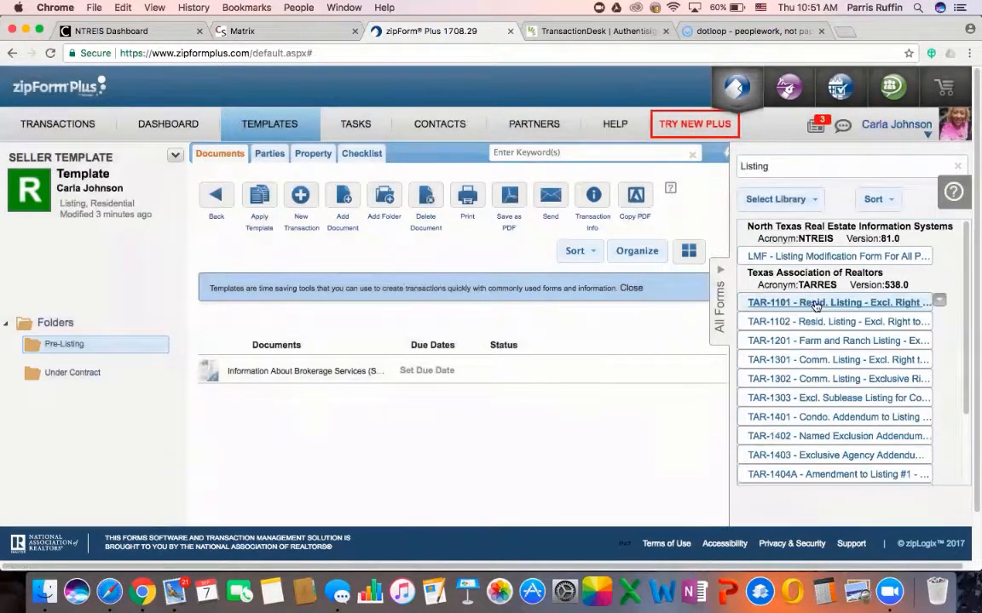
{"action": "double_click", "coordinate": [823, 312]}
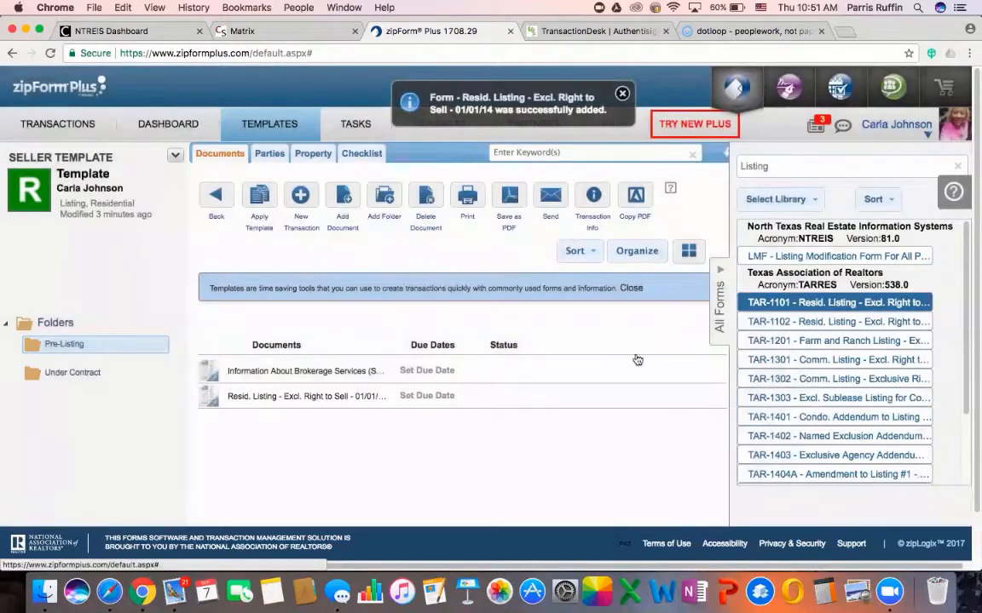
{"action": "left_click_drag", "start_coordinate": [795, 167], "coordinate": [728, 164]}
{"action": "key", "text": "BackSpace"}
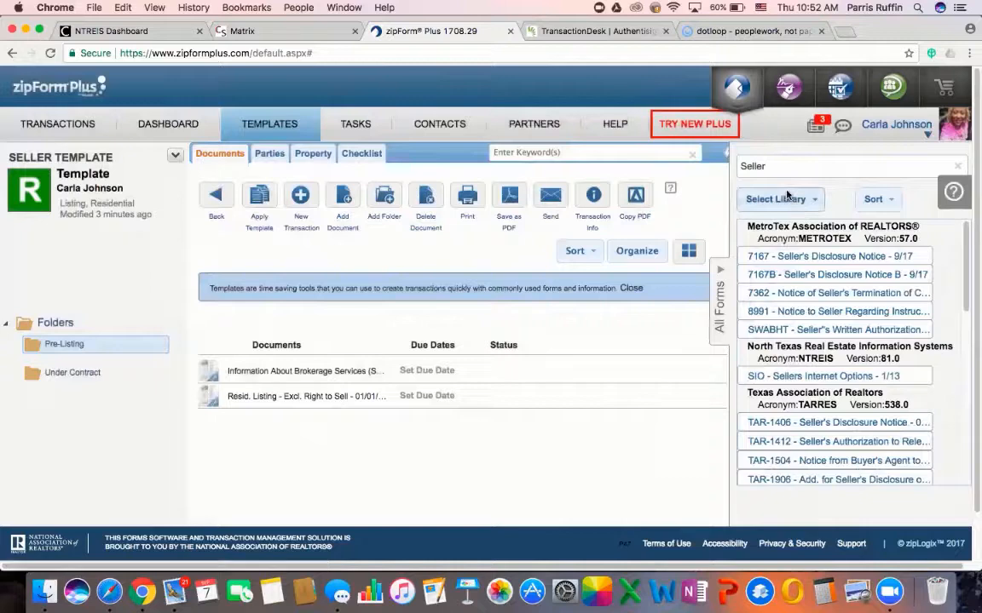
Add the seller's disclosure forms, TAR-1907 T-47 affidavit and TAR-2516 TILA-RESPA authorization
{"action": "type", "text": "'s"}
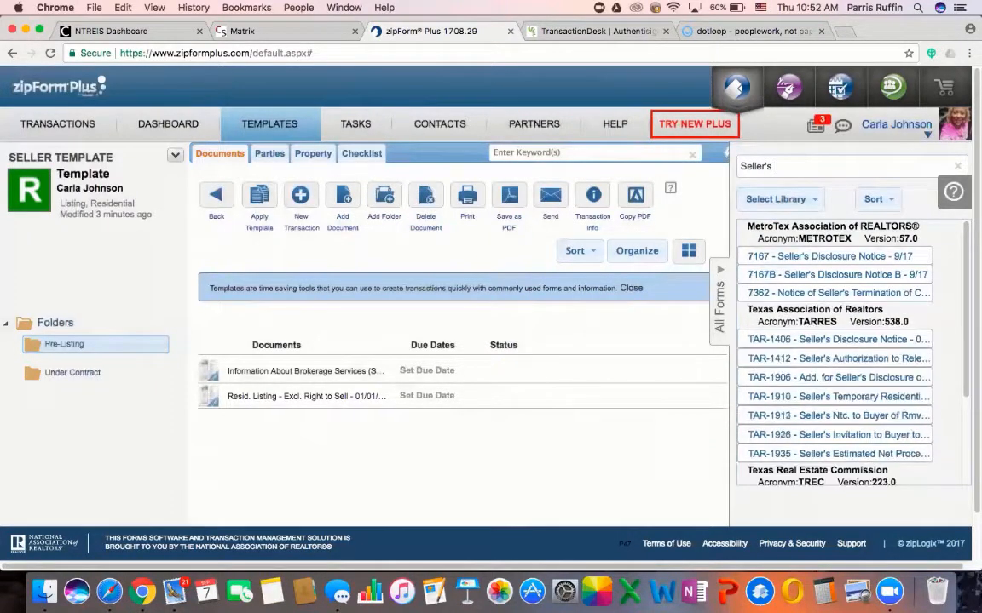
{"action": "left_click", "coordinate": [798, 259]}
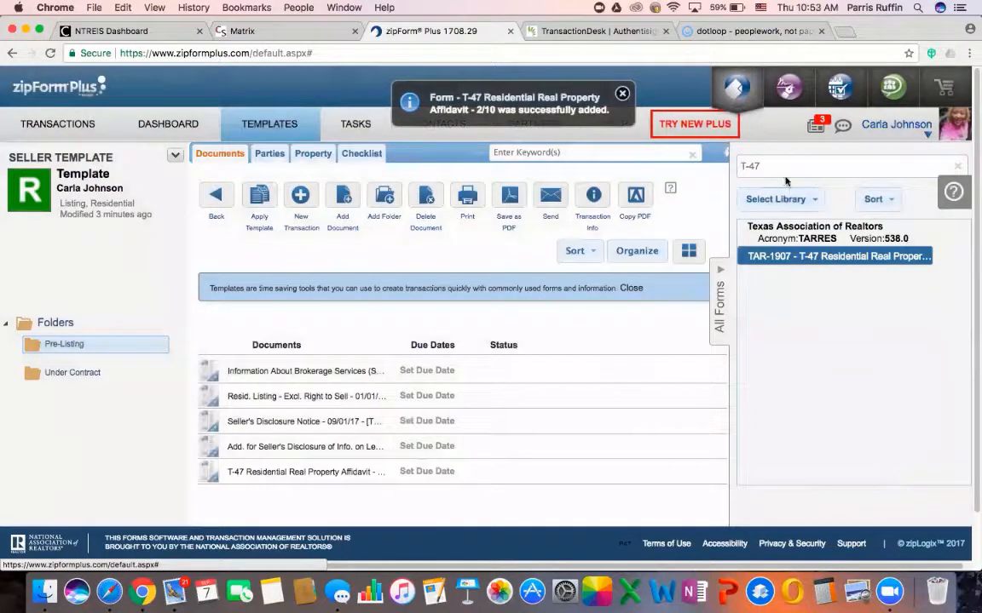
{"action": "left_click", "coordinate": [750, 167]}
{"action": "triple_click", "coordinate": [750, 167]}
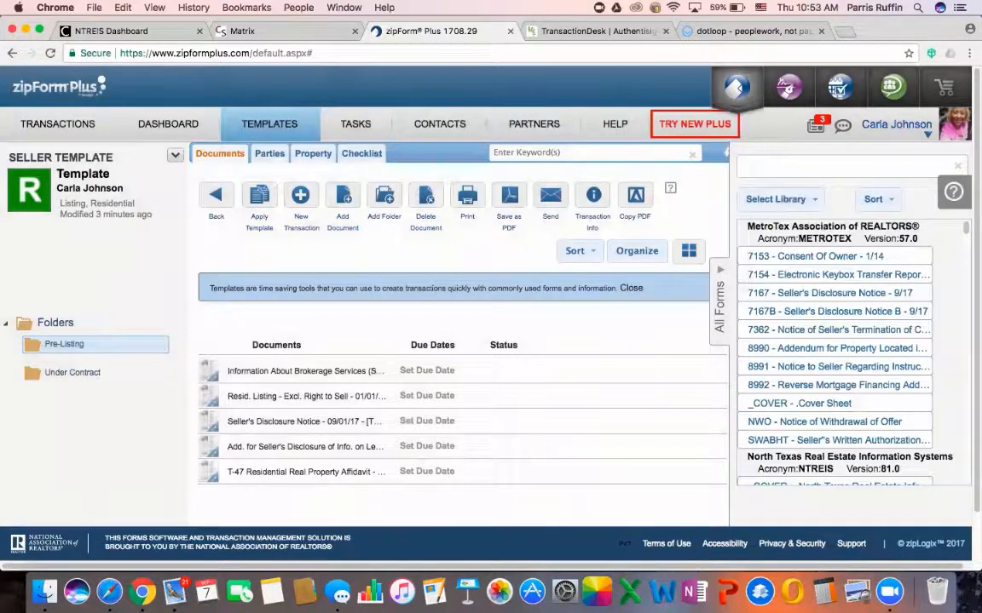
{"action": "type", "text": "TILA"}
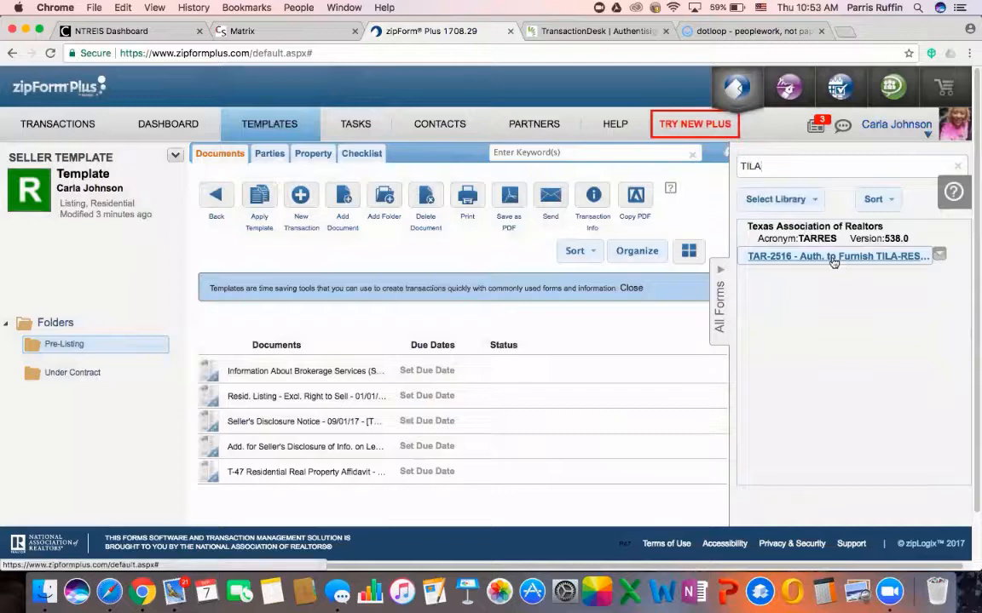
{"action": "left_click", "coordinate": [832, 258]}
{"action": "scroll", "coordinate": [659, 340], "scroll_direction": "down", "scroll_amount": 1}
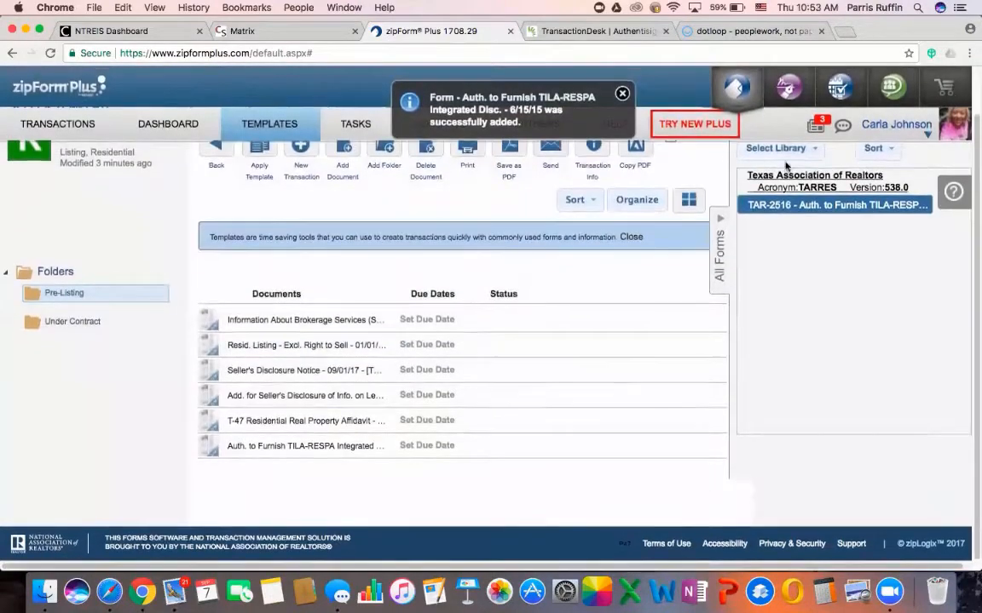
{"action": "scroll", "coordinate": [786, 165], "scroll_direction": "up", "scroll_amount": 1}
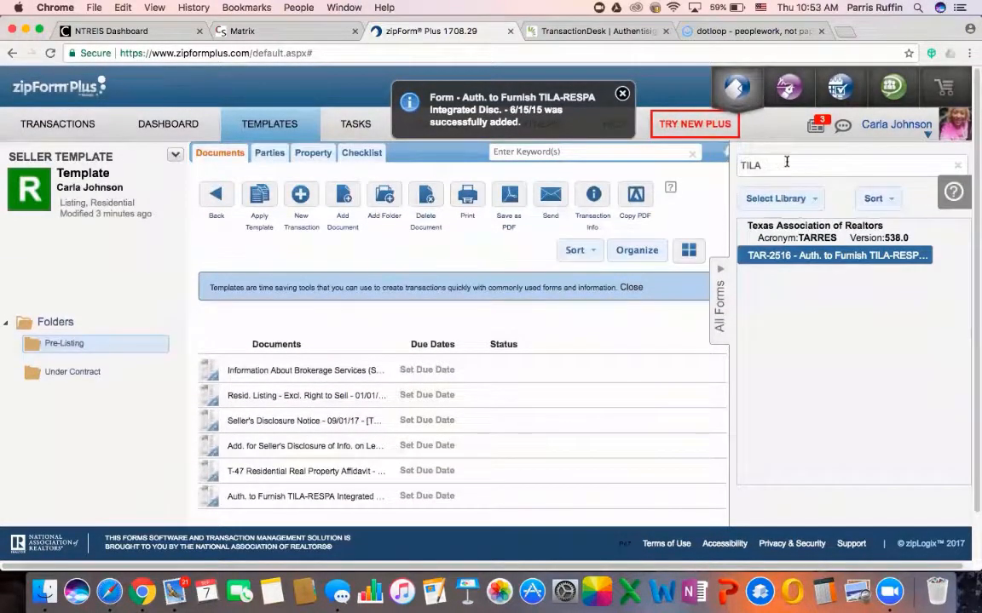
{"action": "left_click_drag", "start_coordinate": [766, 163], "coordinate": [735, 163]}
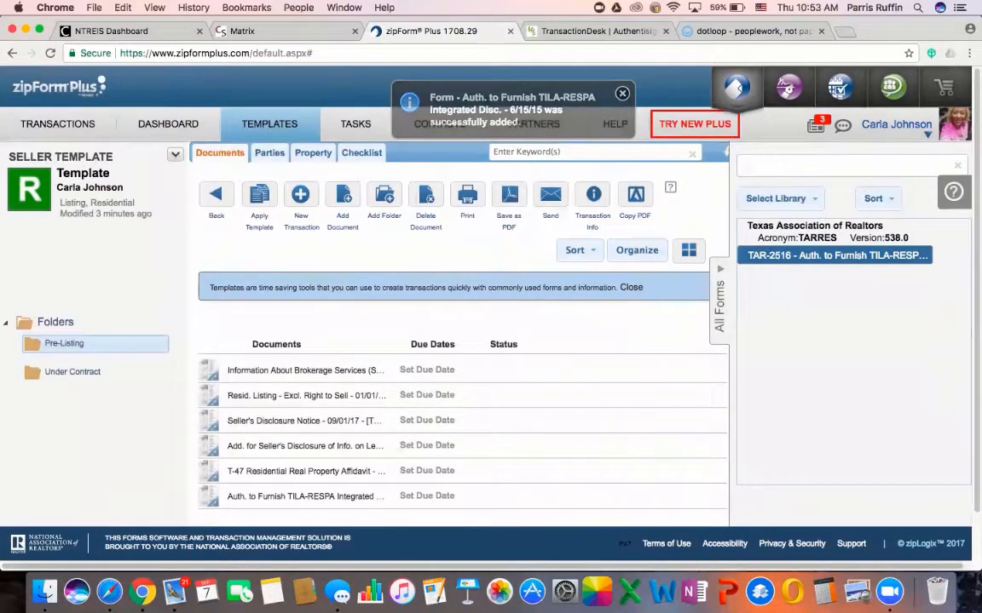
{"action": "key", "text": "BackSpace"}
Search the forms for 'Information' again and select the search term
{"action": "type", "text": "Info"}
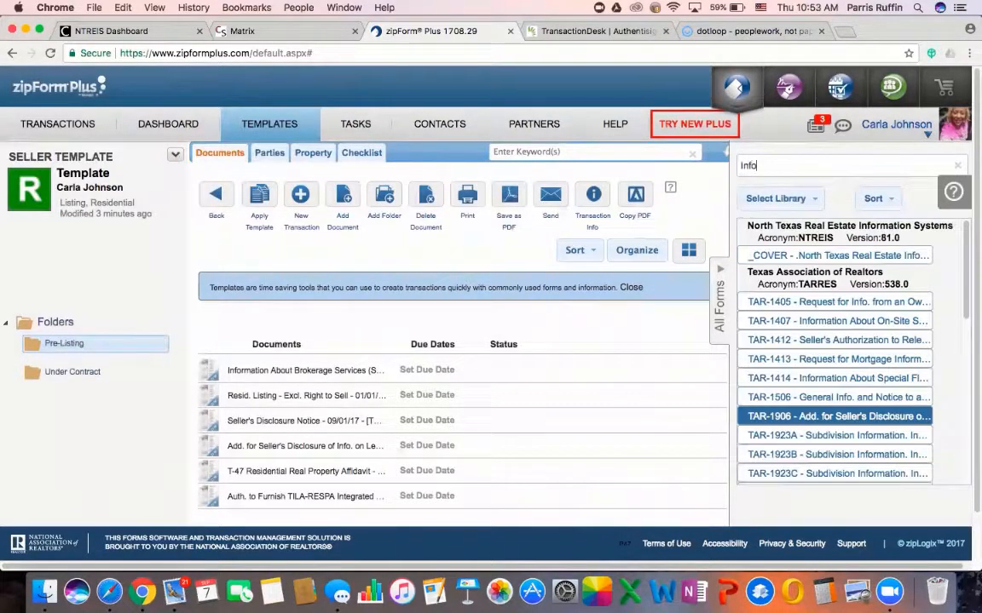
{"action": "type", "text": "rmation"}
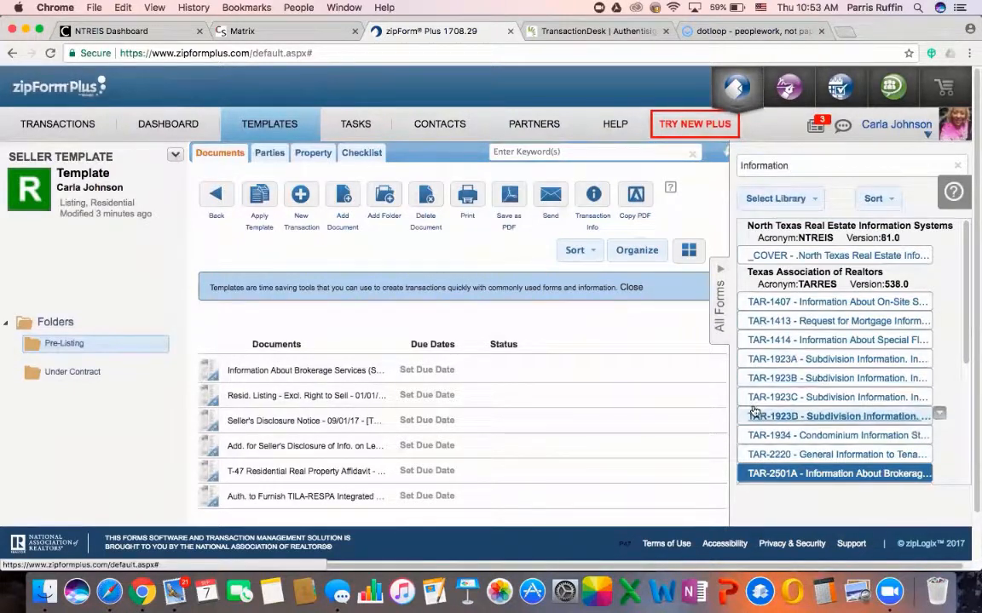
{"action": "scroll", "coordinate": [815, 383], "scroll_direction": "down", "scroll_amount": 3}
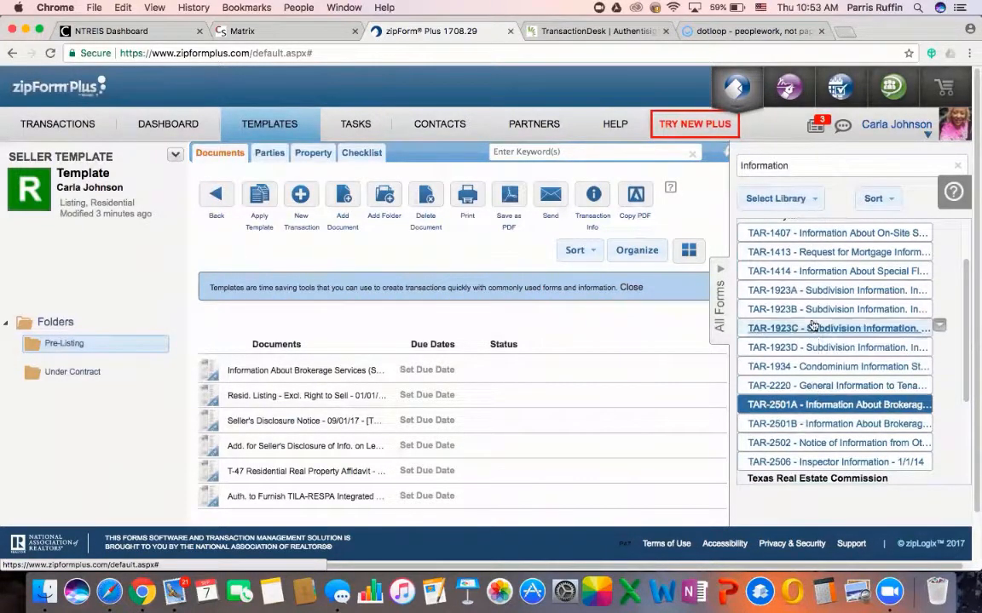
{"action": "scroll", "coordinate": [819, 384], "scroll_direction": "down", "scroll_amount": 5}
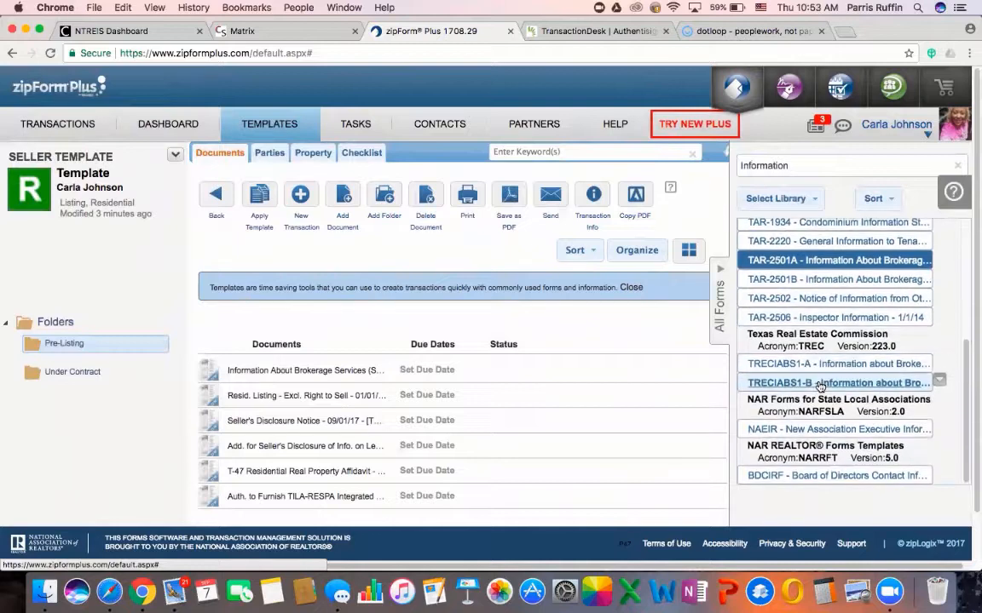
{"action": "scroll", "coordinate": [814, 388], "scroll_direction": "up", "scroll_amount": 10}
{"action": "double_click", "coordinate": [791, 166]}
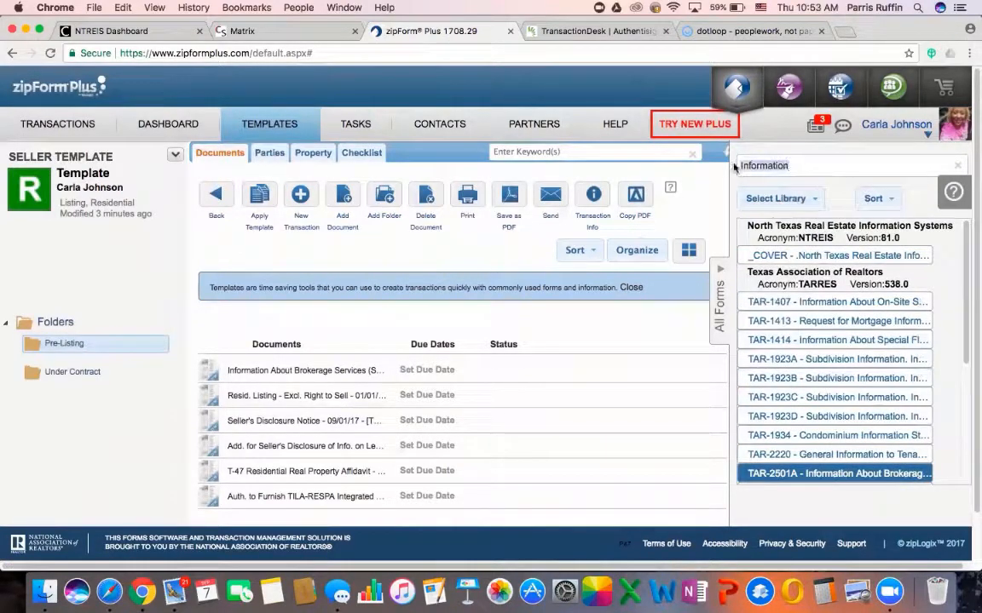
Search the forms for 'Information' and add TAR-1413 Request for Mortgage Information to Pre-Listing
{"action": "type", "text": "Mandatory"}
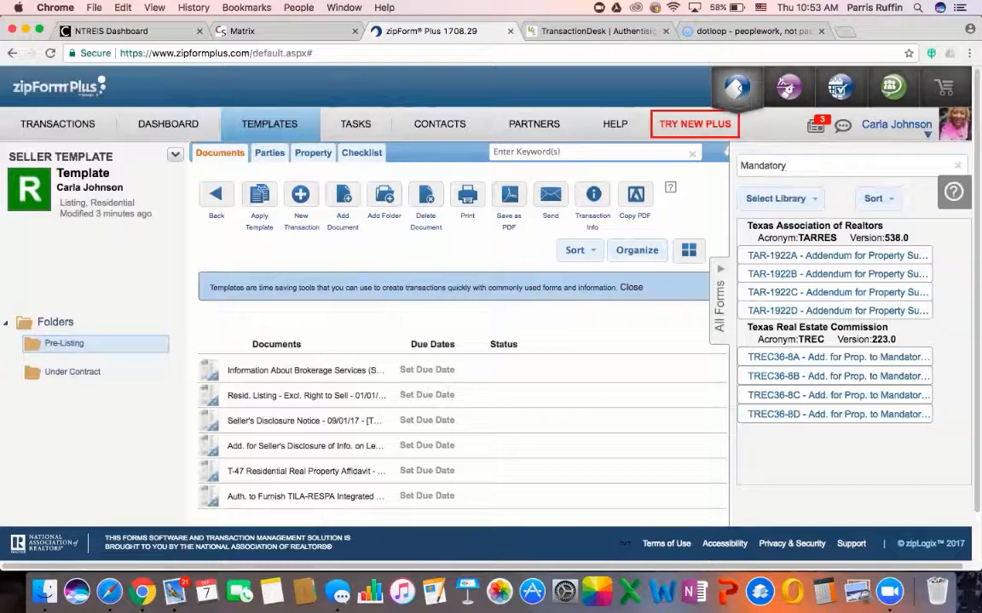
{"action": "key", "text": "BackSpace"}
{"action": "key", "text": "BackSpace"}
{"action": "key", "text": "BackSpace"}
{"action": "key", "text": "BackSpace"}
{"action": "key", "text": "BackSpace"}
{"action": "key", "text": "BackSpace"}
{"action": "key", "text": "BackSpace"}
{"action": "key", "text": "BackSpace"}
{"action": "key", "text": "BackSpace"}
{"action": "type", "text": "Information"}
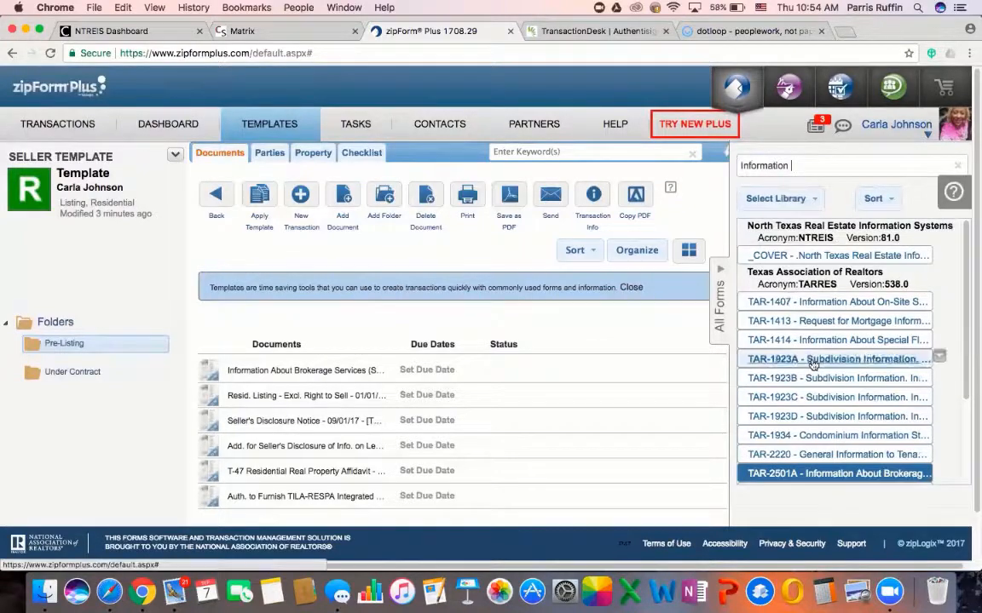
{"action": "left_click", "coordinate": [830, 326]}
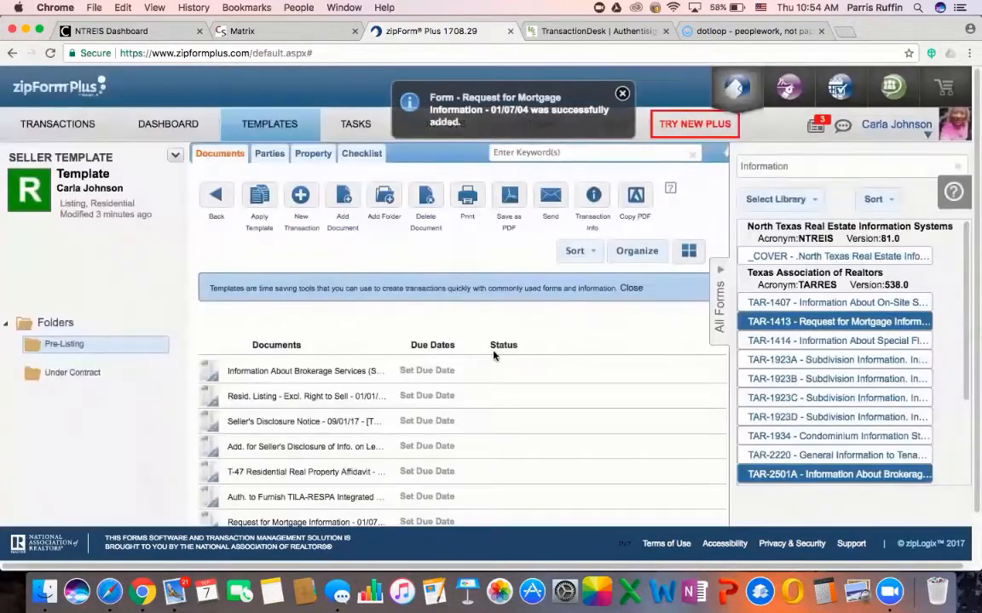
{"action": "scroll", "coordinate": [495, 350], "scroll_direction": "down", "scroll_amount": 2}
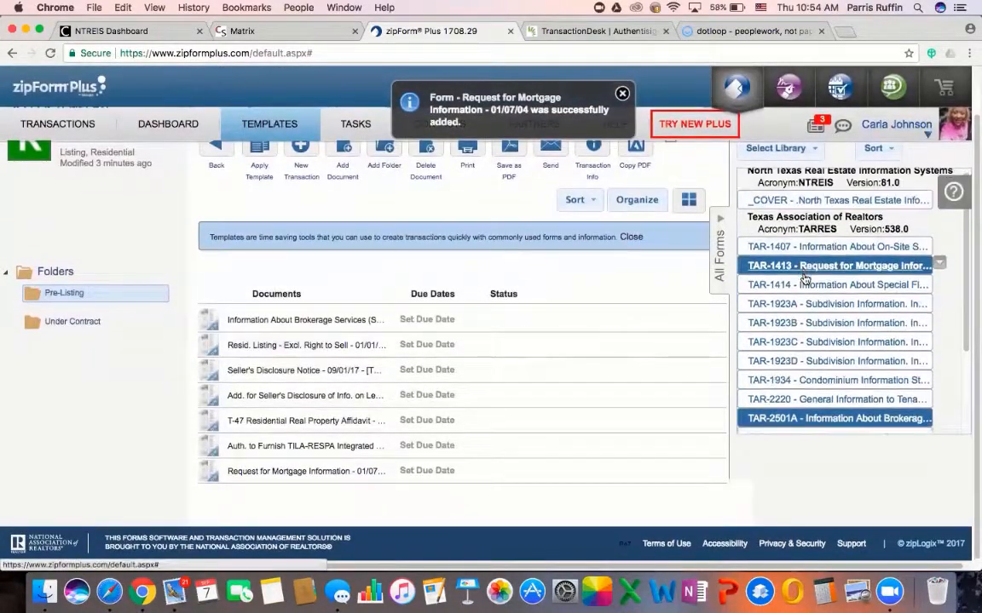
{"action": "scroll", "coordinate": [805, 278], "scroll_direction": "down", "scroll_amount": 2}
{"action": "scroll", "coordinate": [805, 278], "scroll_direction": "up", "scroll_amount": 2}
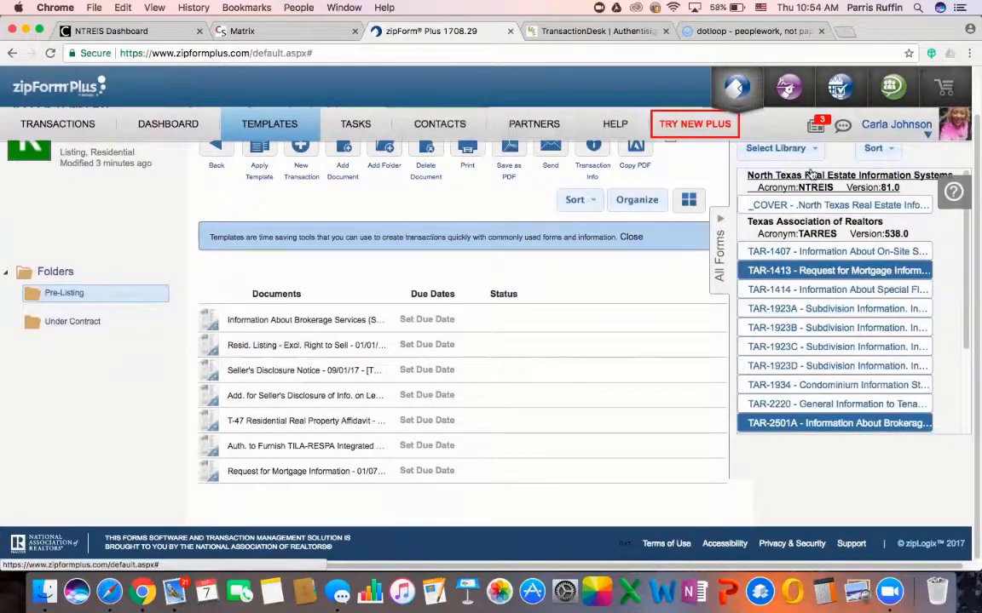
{"action": "scroll", "coordinate": [801, 400], "scroll_direction": "up", "scroll_amount": 1}
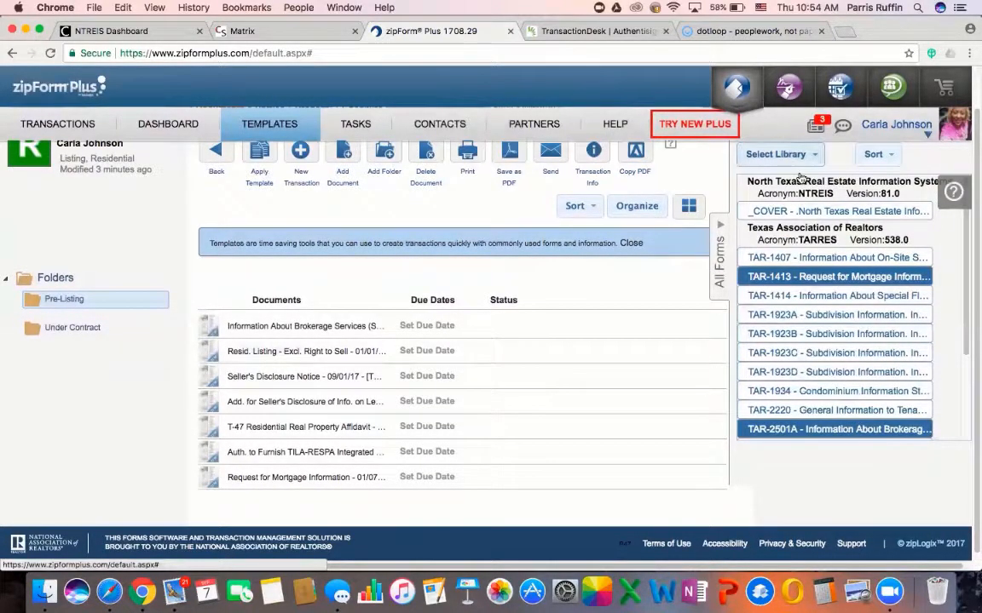
{"action": "scroll", "coordinate": [801, 239], "scroll_direction": "up", "scroll_amount": 5}
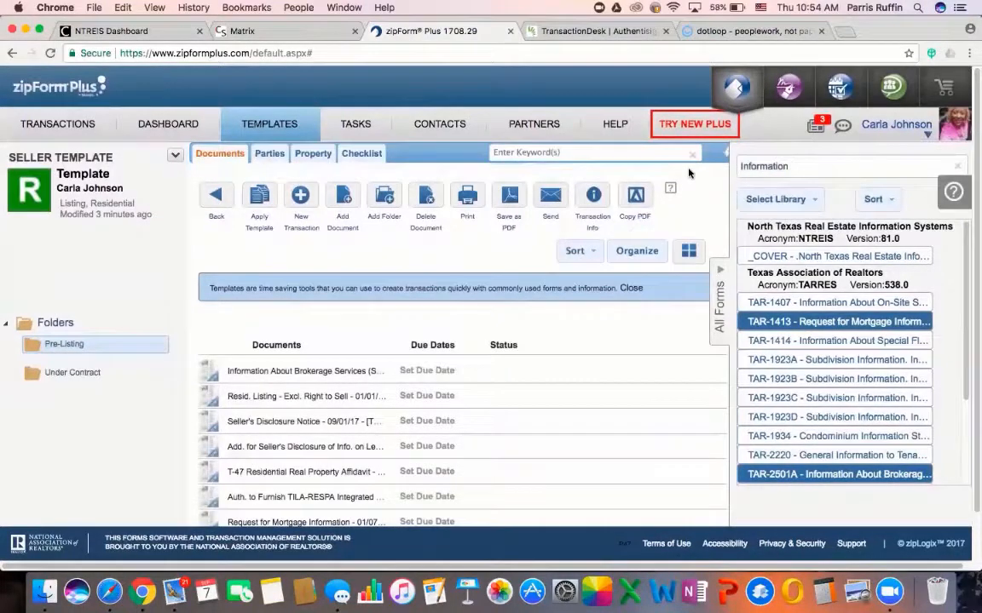
Search 'Owners' and add the TAR-1405 Owners' Association information request form
{"action": "key", "text": "BackSpace"}
{"action": "key", "text": "BackSpace"}
{"action": "key", "text": "BackSpace"}
{"action": "key", "text": "BackSpace"}
{"action": "key", "text": "BackSpace"}
{"action": "key", "text": "BackSpace"}
{"action": "key", "text": "BackSpace"}
{"action": "key", "text": "BackSpace"}
{"action": "type", "text": "Owners"}
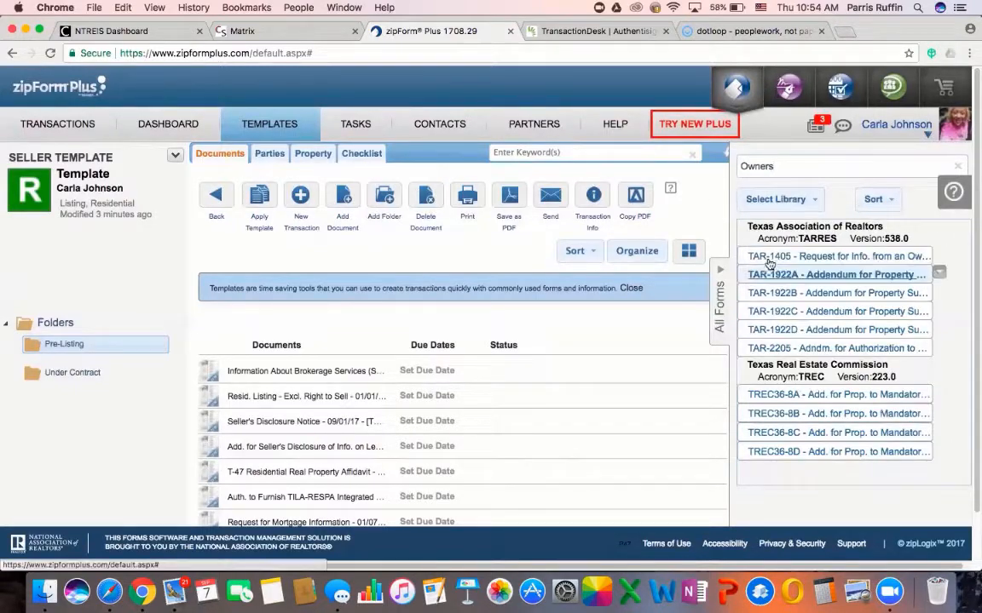
{"action": "left_click", "coordinate": [791, 256]}
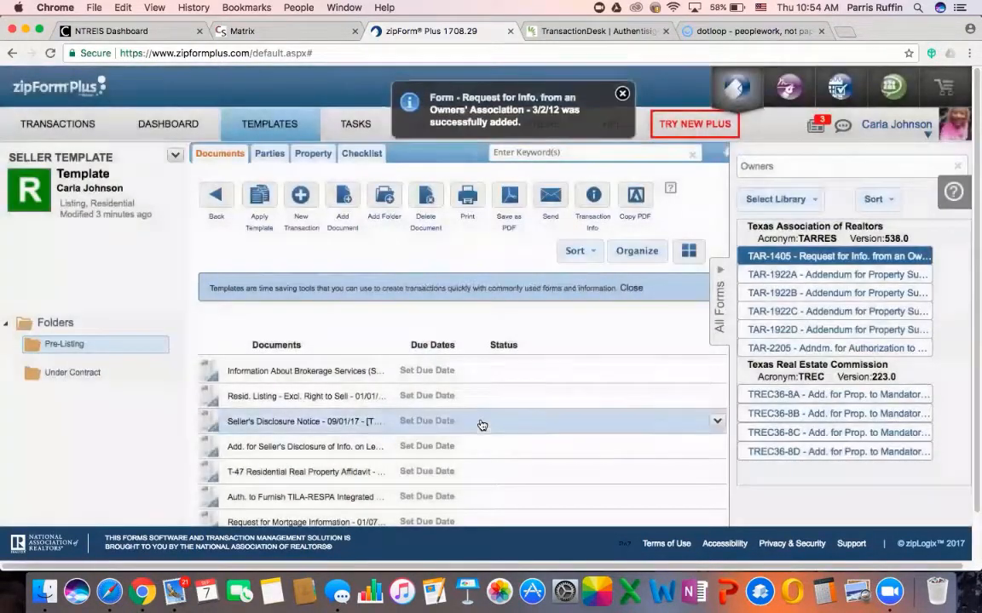
{"action": "scroll", "coordinate": [480, 424], "scroll_direction": "down", "scroll_amount": 2}
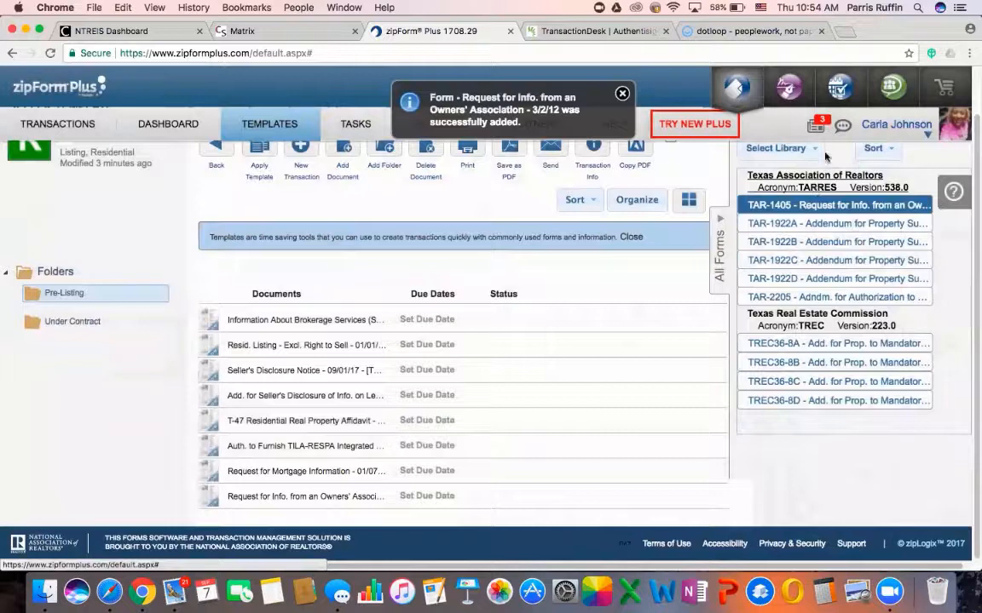
{"action": "scroll", "coordinate": [792, 170], "scroll_direction": "up", "scroll_amount": 2}
Search 'Amendment' and add TAR-1404A Amendment to Listing #1 to the Pre-Listing folder
{"action": "left_click_drag", "start_coordinate": [795, 168], "coordinate": [686, 168]}
{"action": "key", "text": "BackSpace"}
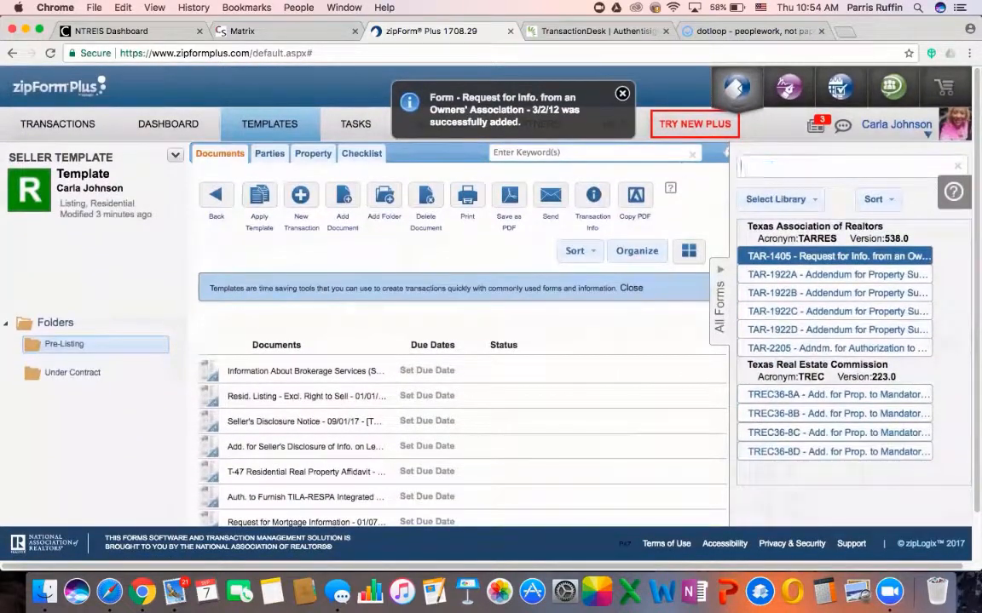
{"action": "type", "text": "Amendment"}
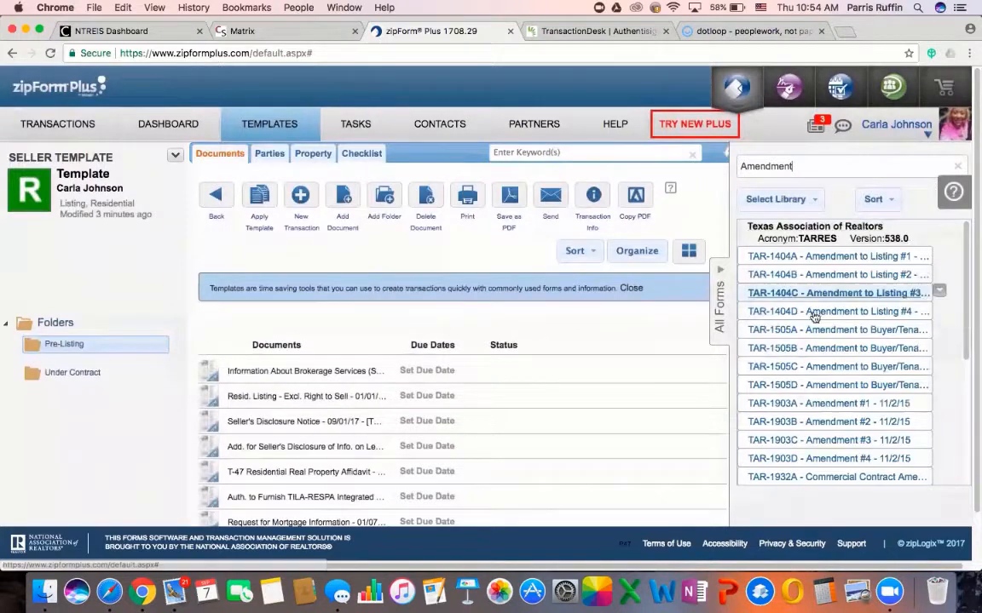
{"action": "double_click", "coordinate": [827, 256]}
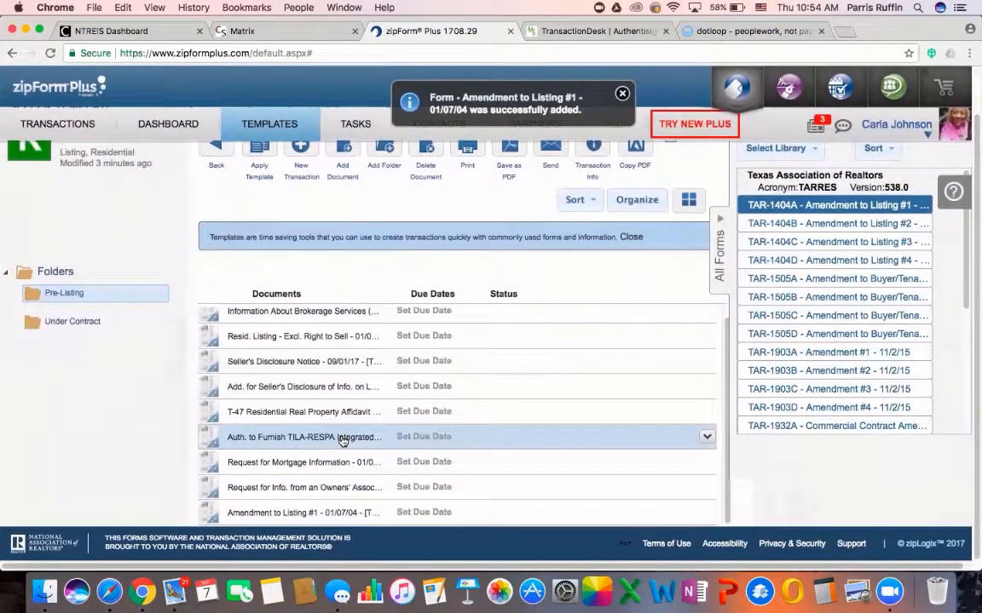
{"action": "scroll", "coordinate": [337, 366], "scroll_direction": "up", "scroll_amount": 2}
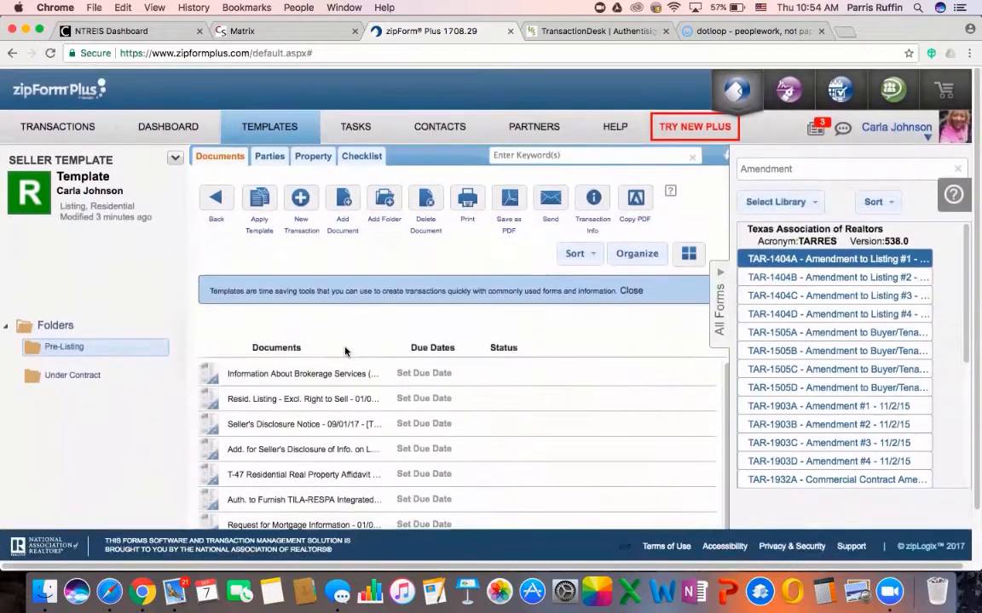
{"action": "scroll", "coordinate": [332, 320], "scroll_direction": "down", "scroll_amount": 2}
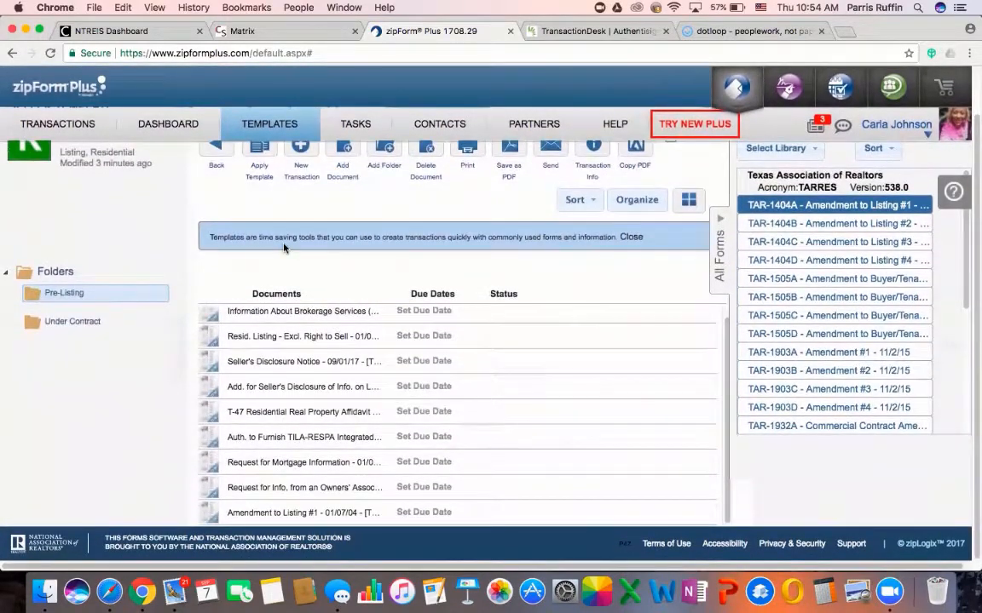
{"action": "scroll", "coordinate": [292, 285], "scroll_direction": "up", "scroll_amount": 2}
{"action": "left_click", "coordinate": [75, 323]}
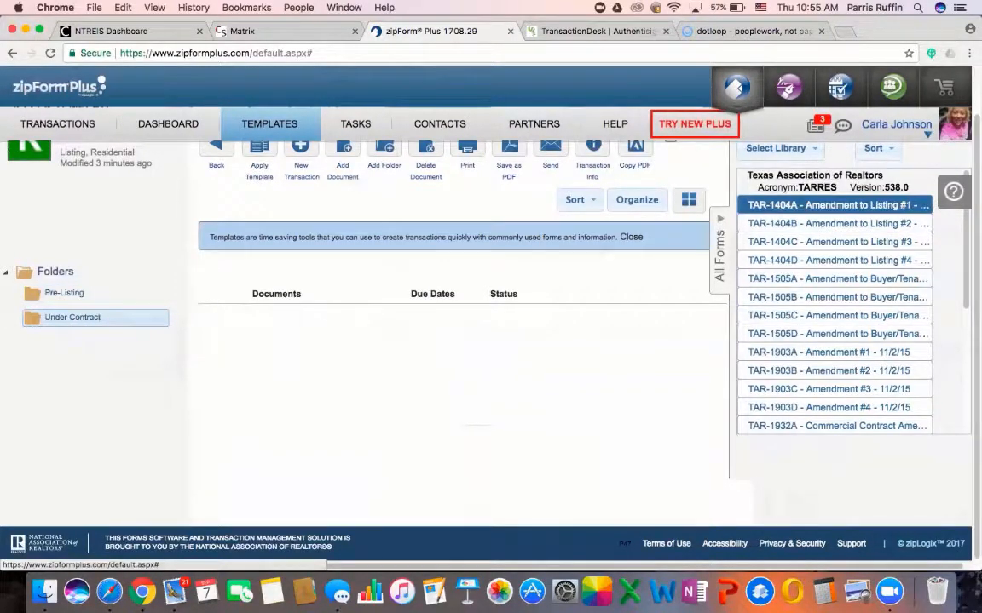
Search 'Amendment' and add TAR-1903A Amendment #1 to the Under Contract folder
{"action": "scroll", "coordinate": [491, 281], "scroll_direction": "up", "scroll_amount": 2}
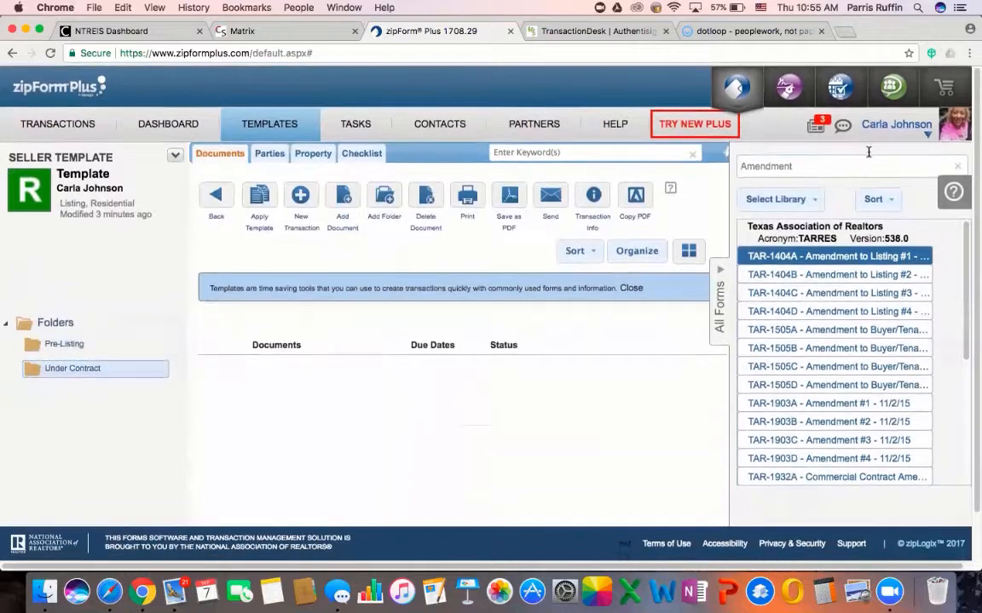
{"action": "left_click_drag", "start_coordinate": [821, 164], "coordinate": [712, 168]}
{"action": "key", "text": "BackSpace"}
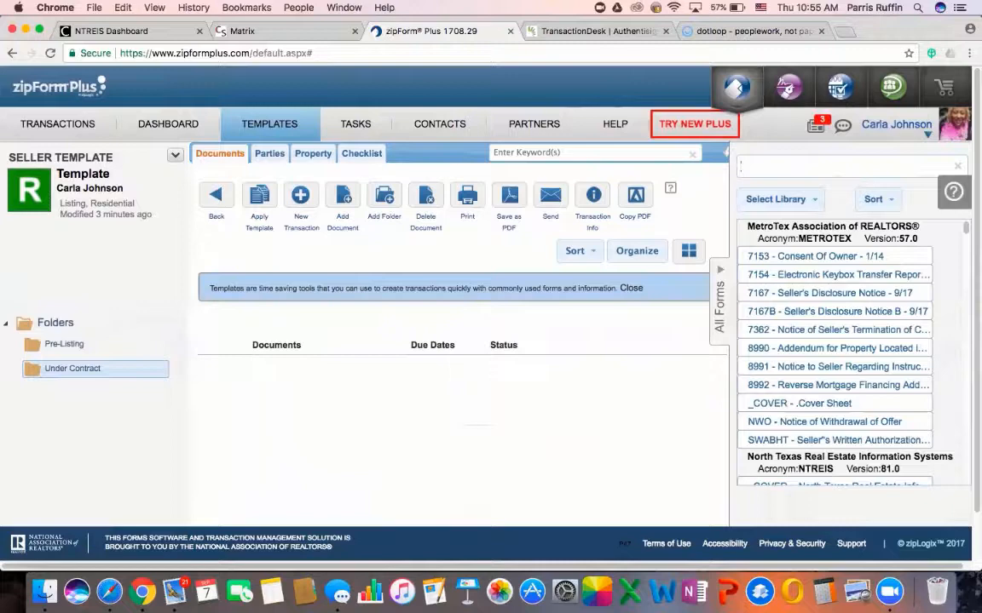
{"action": "type", "text": "dment"}
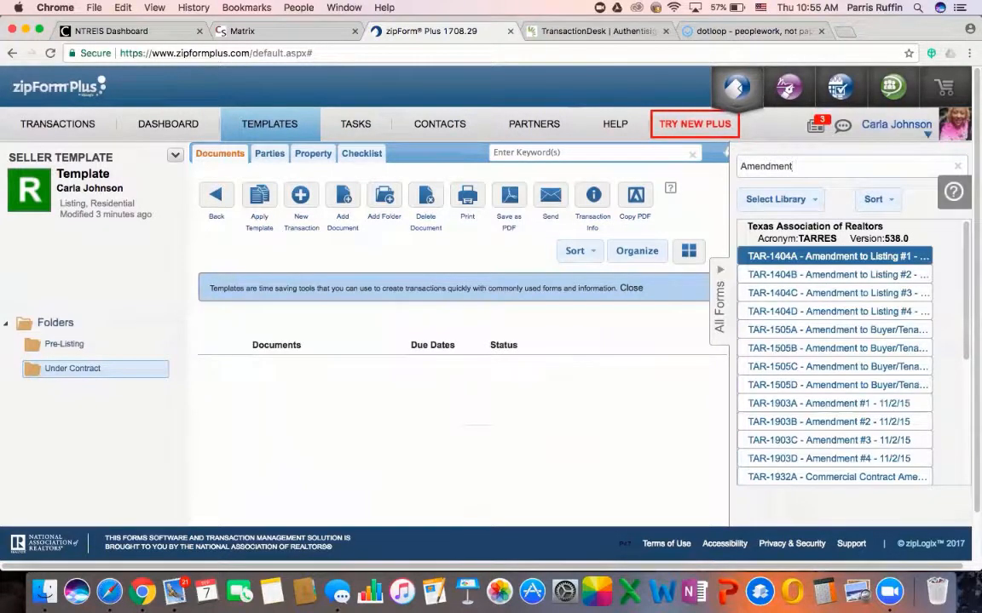
{"action": "left_click", "coordinate": [794, 408]}
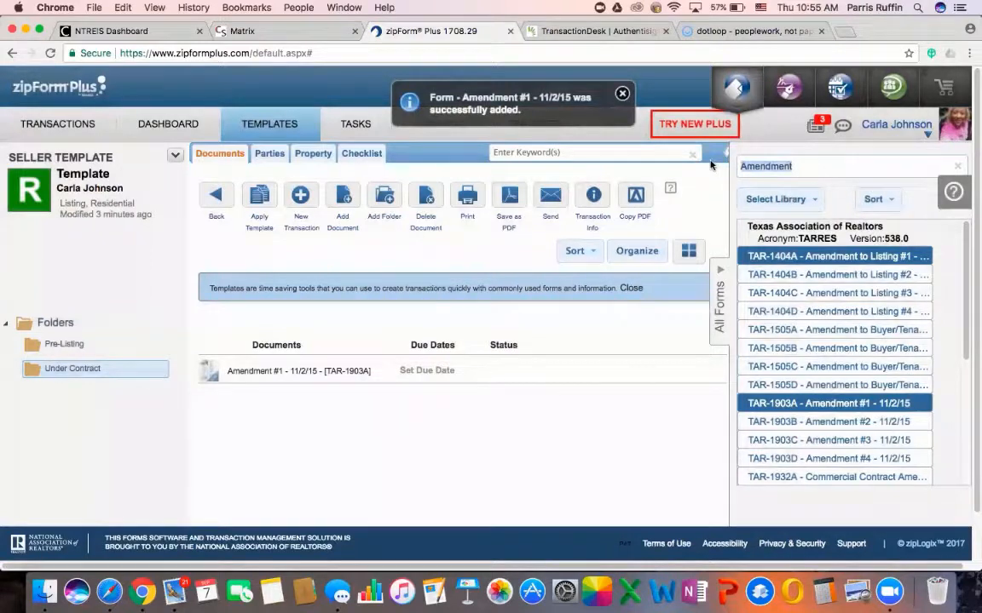
{"action": "key", "text": "BackSpace"}
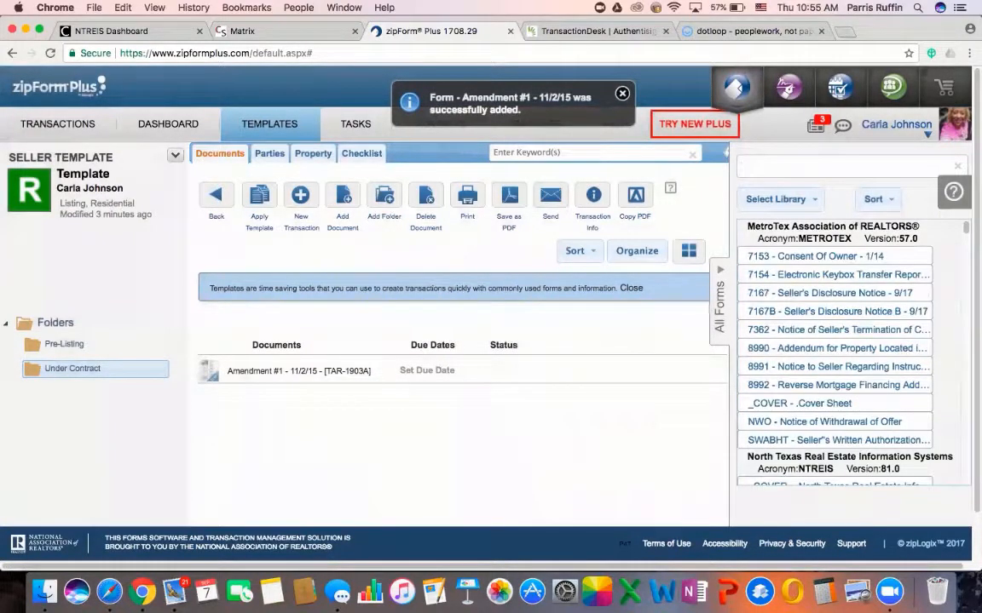
{"action": "key", "text": "BackSpace"}
{"action": "key", "text": "BackSpace"}
{"action": "key", "text": "BackSpace"}
{"action": "key", "text": "BackSpace"}
{"action": "key", "text": "BackSpace"}
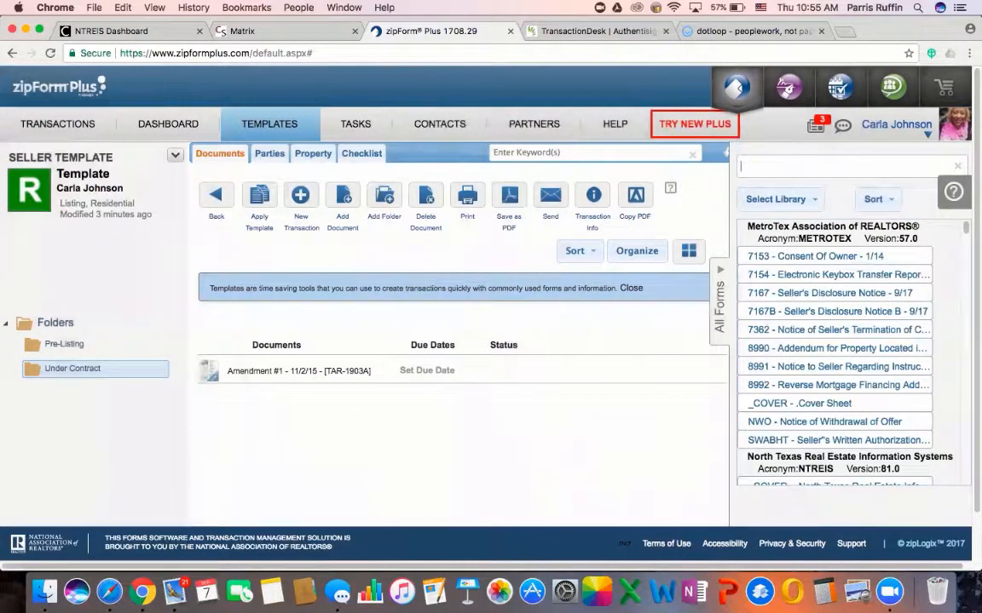
Add TAR-1910 and TAR-1911 Temporary Residential Lease forms and TAR-1926 Seller's Invitation to Buyer
{"action": "type", "text": "Temporary"}
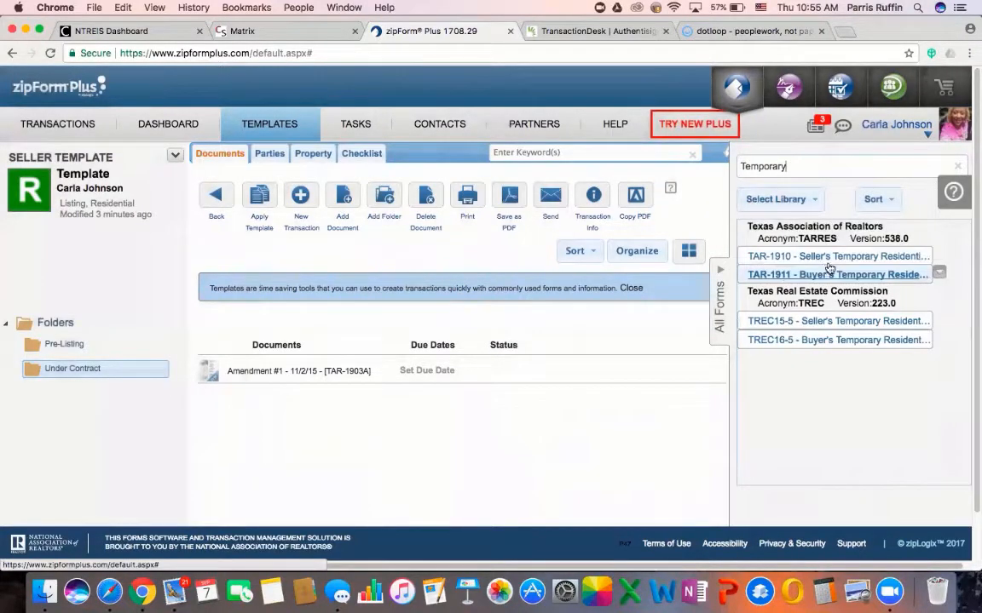
{"action": "left_click", "coordinate": [831, 256]}
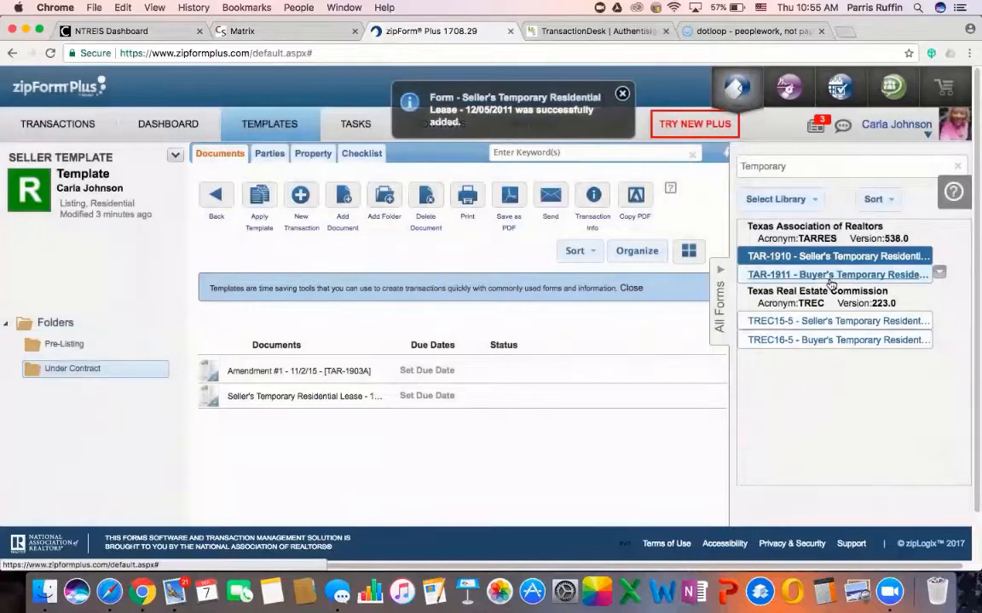
{"action": "left_click", "coordinate": [831, 274]}
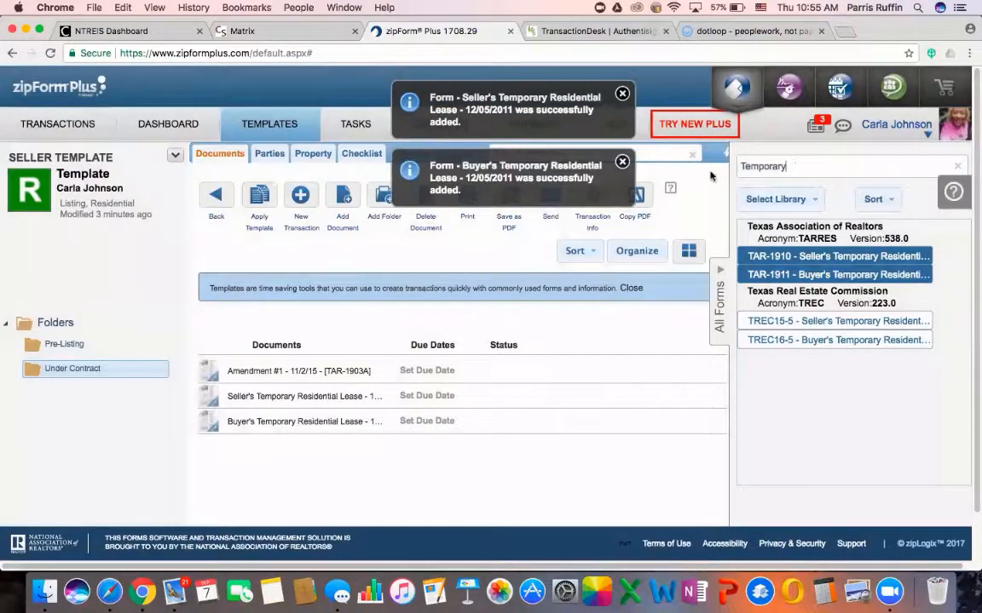
{"action": "left_click_drag", "start_coordinate": [788, 166], "coordinate": [727, 163]}
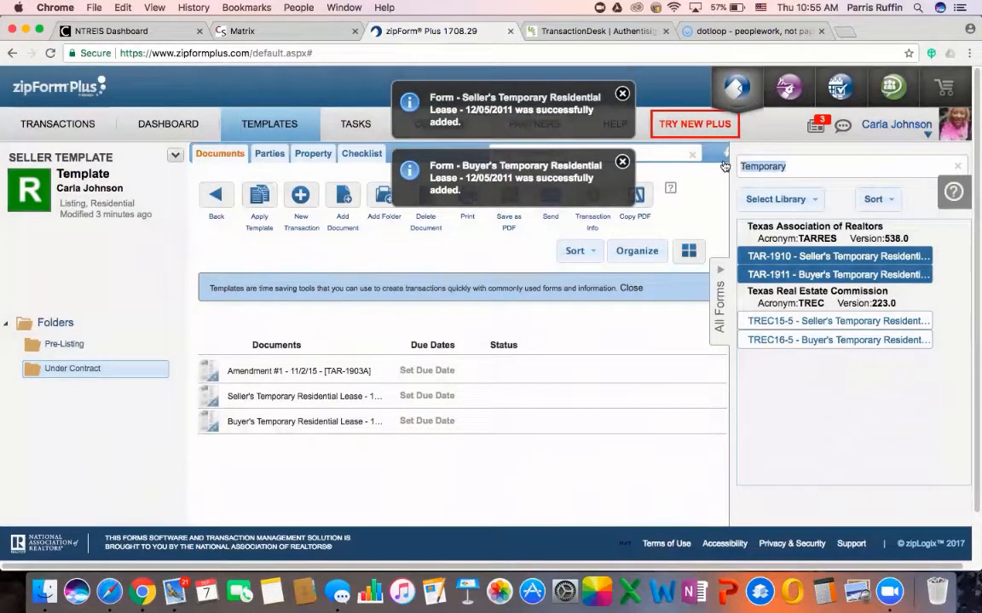
{"action": "key", "text": "BackSpace"}
{"action": "type", "text": "In"}
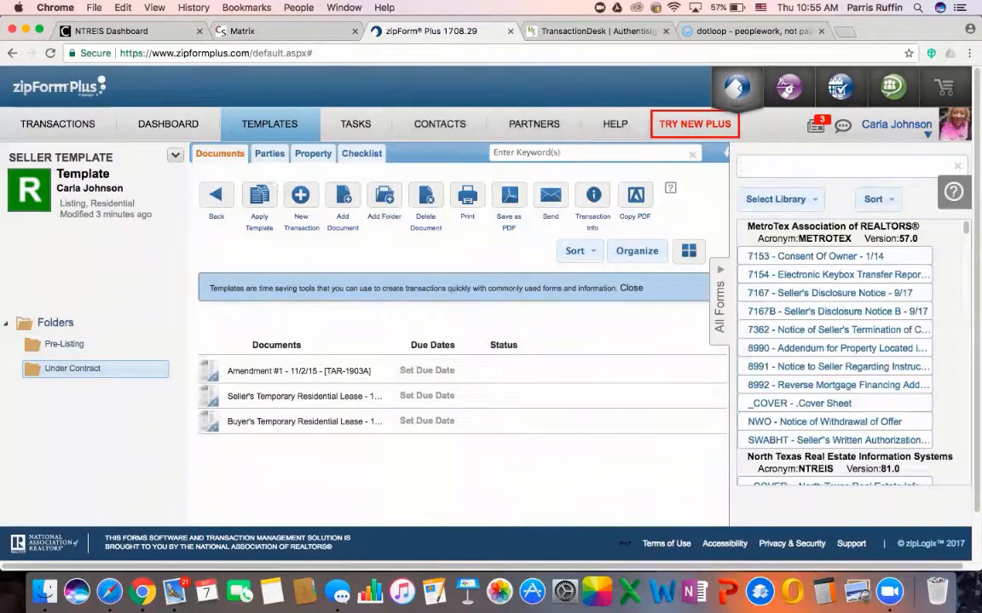
{"action": "type", "text": "vitatio"}
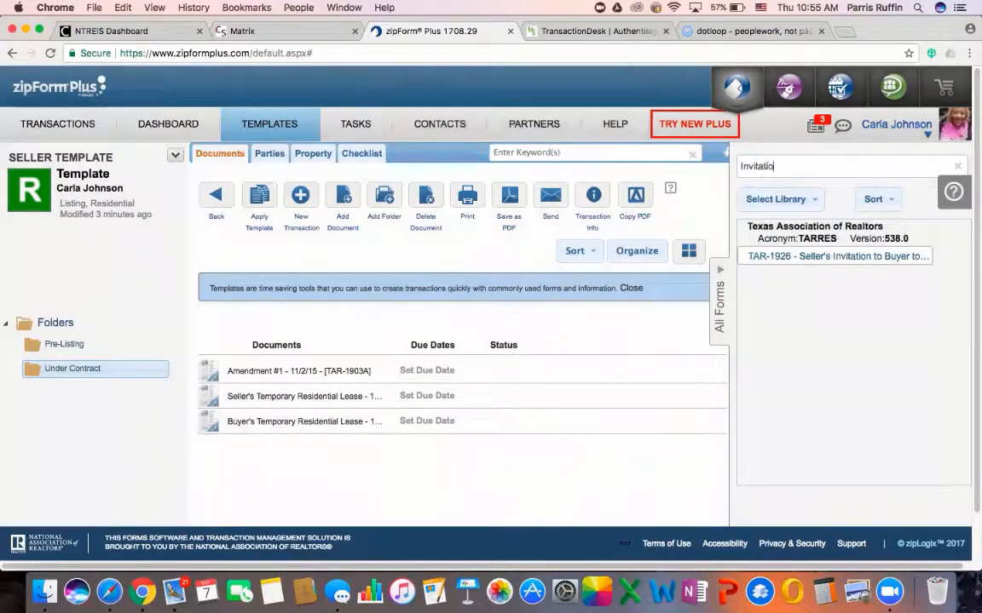
{"action": "left_click_drag", "start_coordinate": [801, 256], "coordinate": [399, 417]}
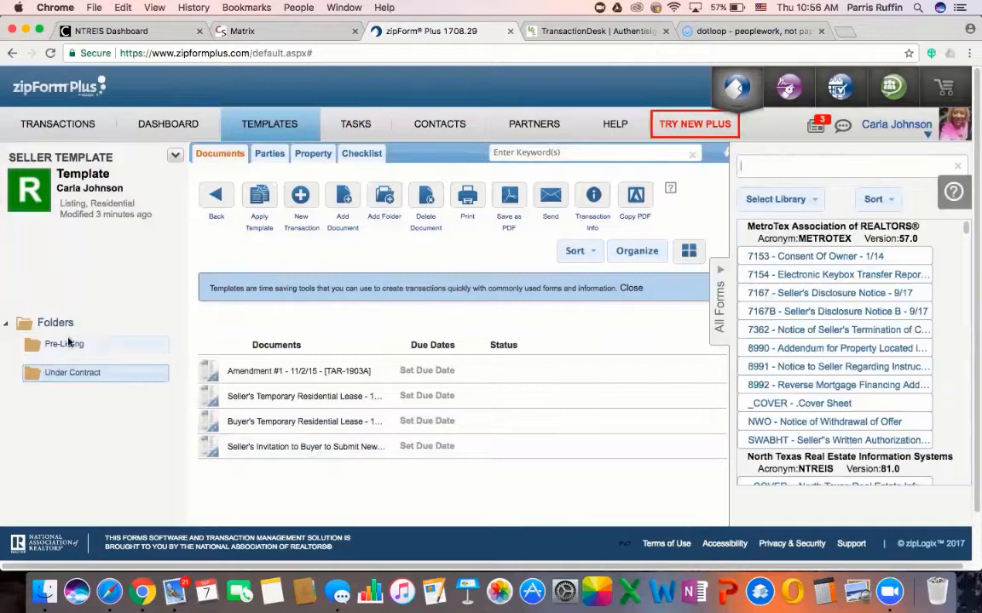
Return to the Pre-Listing folder and review its nine forms
{"action": "left_click", "coordinate": [66, 344]}
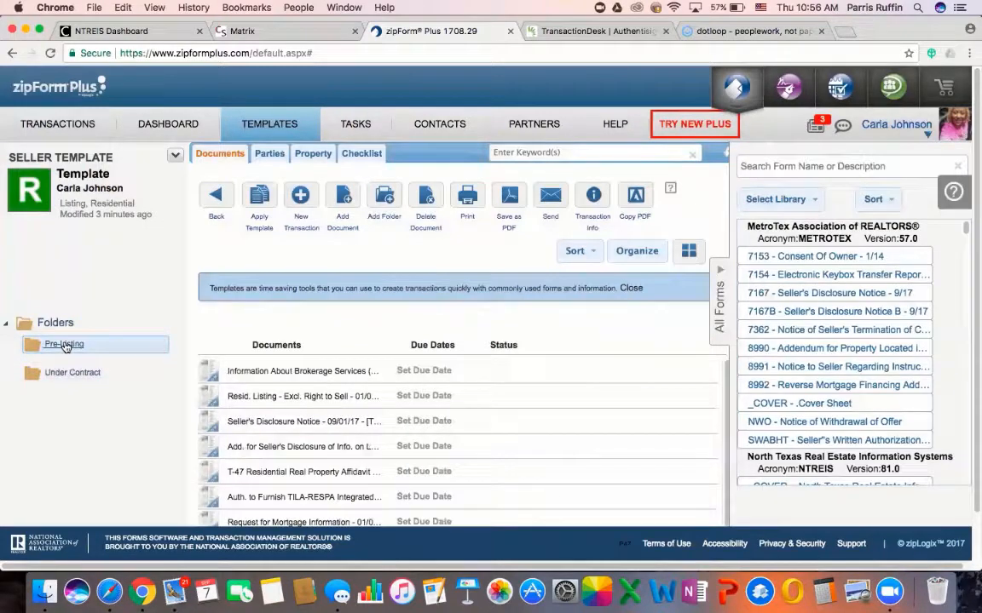
{"action": "scroll", "coordinate": [256, 341], "scroll_direction": "down", "scroll_amount": 2}
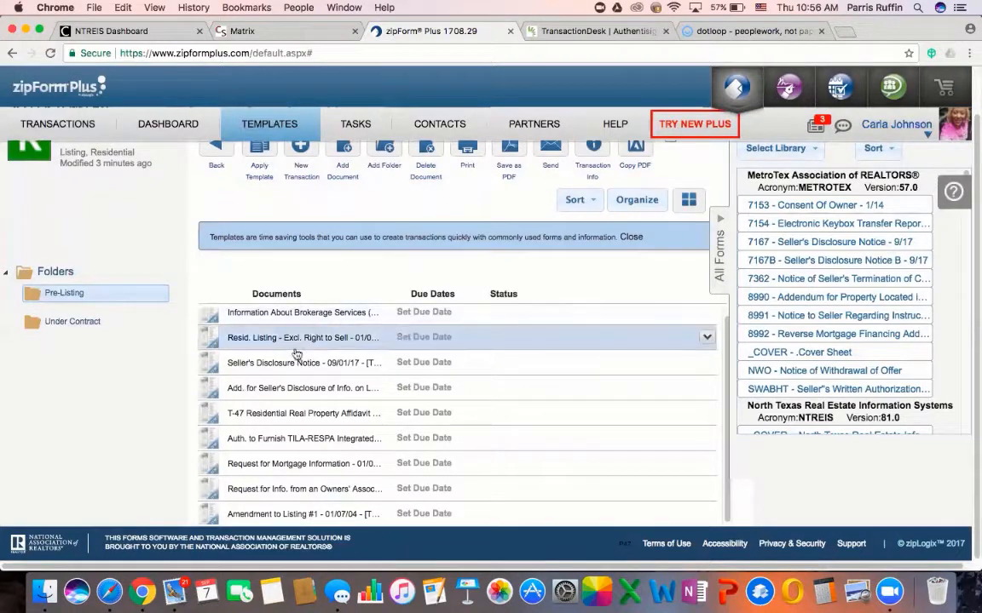
{"action": "left_click", "coordinate": [304, 314]}
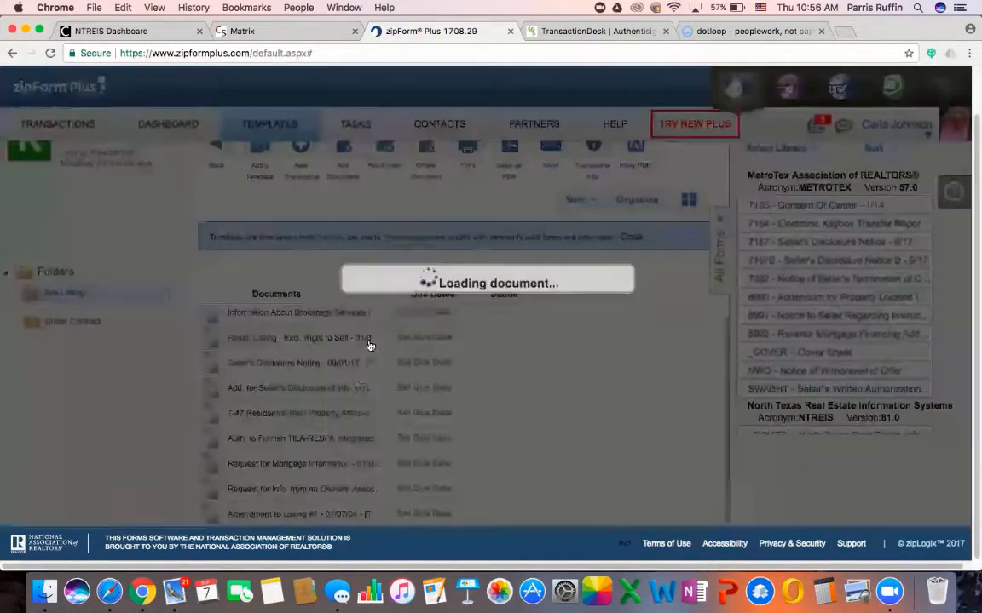
{"action": "scroll", "coordinate": [366, 391], "scroll_direction": "up", "scroll_amount": 15}
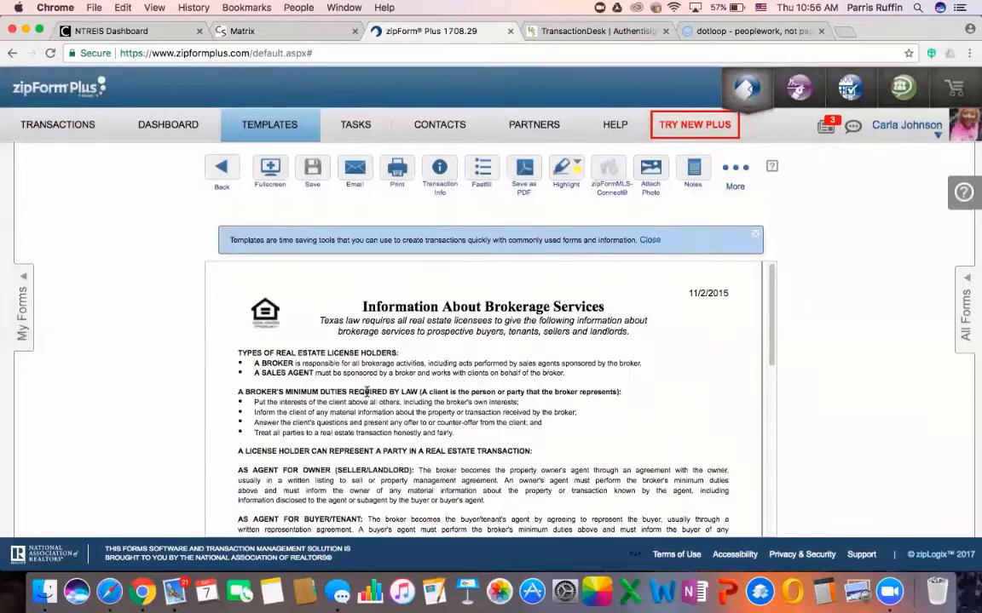
{"action": "scroll", "coordinate": [366, 391], "scroll_direction": "down", "scroll_amount": 12}
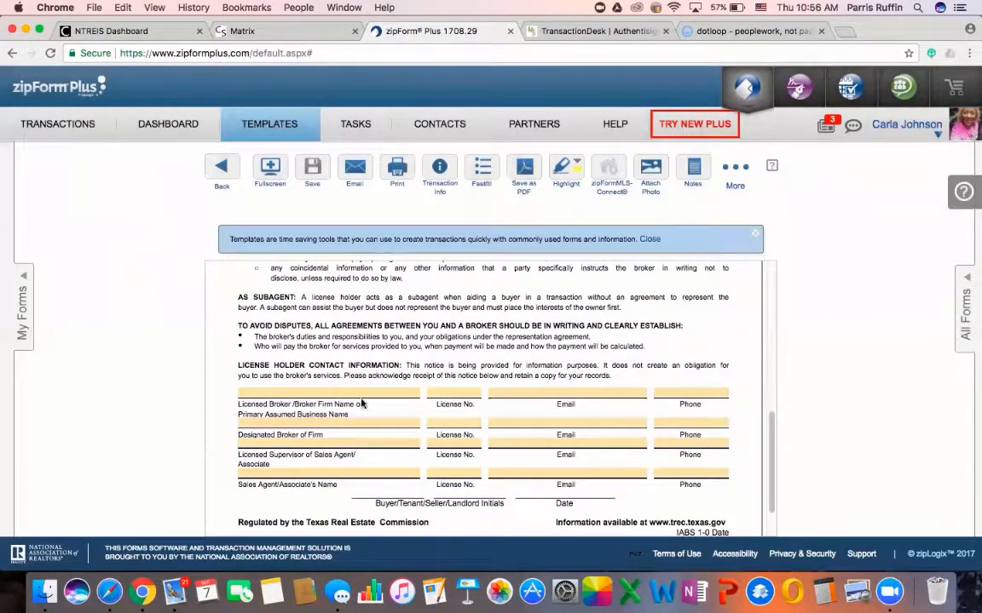
{"action": "scroll", "coordinate": [276, 290], "scroll_direction": "up", "scroll_amount": 6}
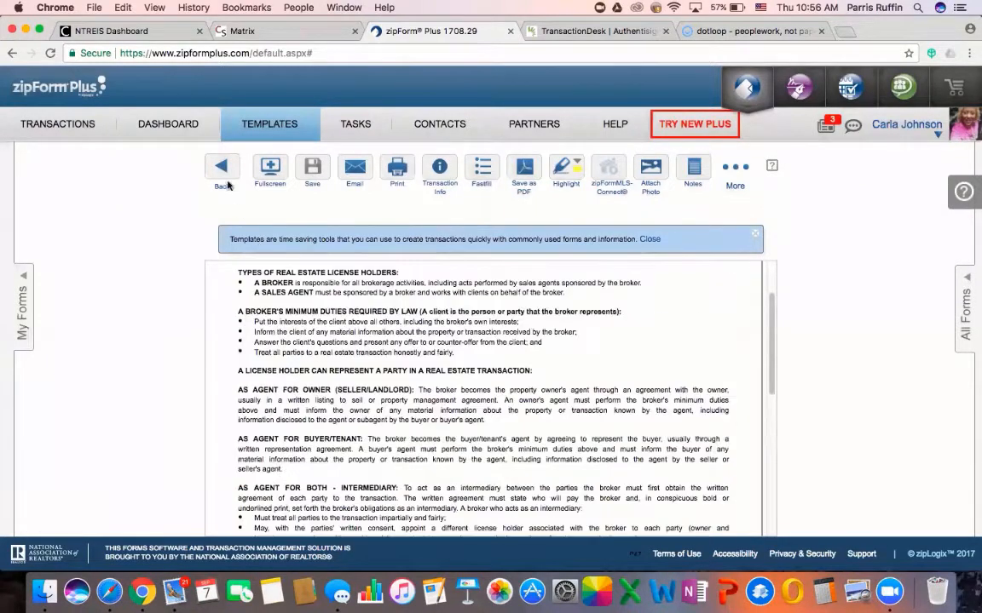
{"action": "left_click", "coordinate": [221, 170]}
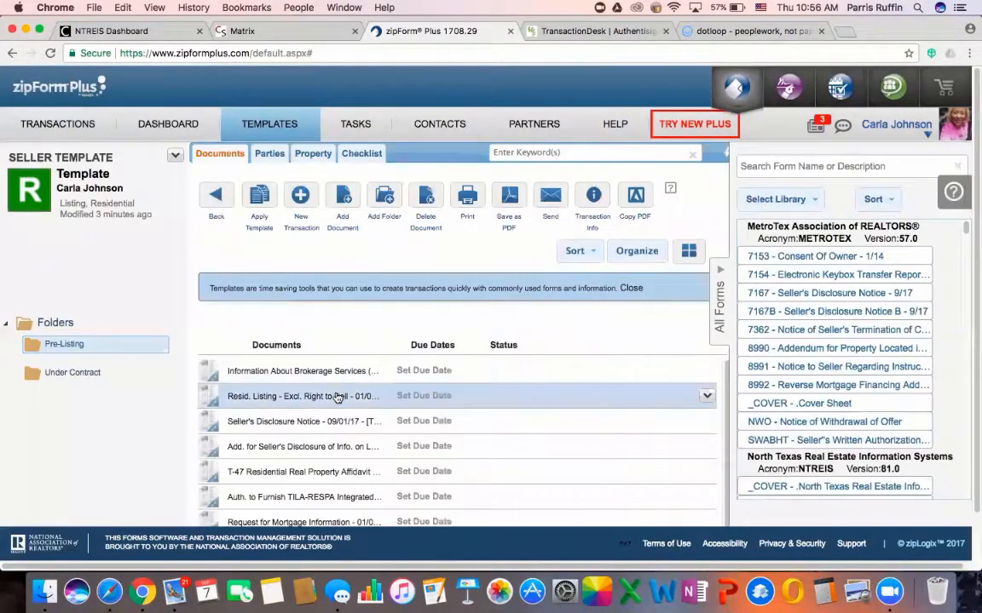
Open the Resid. Listing agreement and enter Next Level Realty Group as the Broker
{"action": "left_click", "coordinate": [337, 397]}
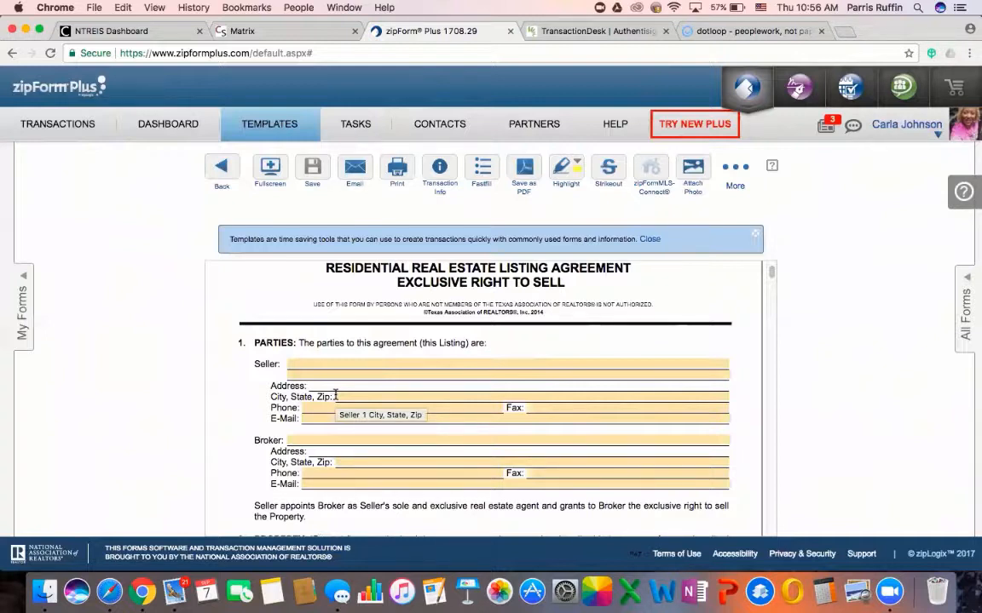
{"action": "scroll", "coordinate": [361, 329], "scroll_direction": "down", "scroll_amount": 2}
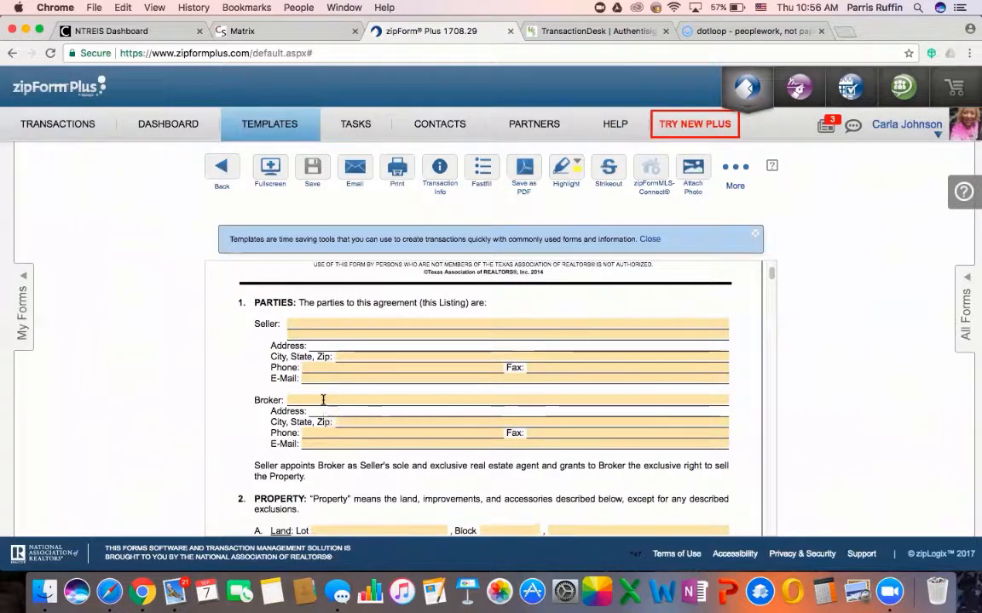
{"action": "left_click", "coordinate": [323, 400]}
{"action": "type", "text": "Next "}
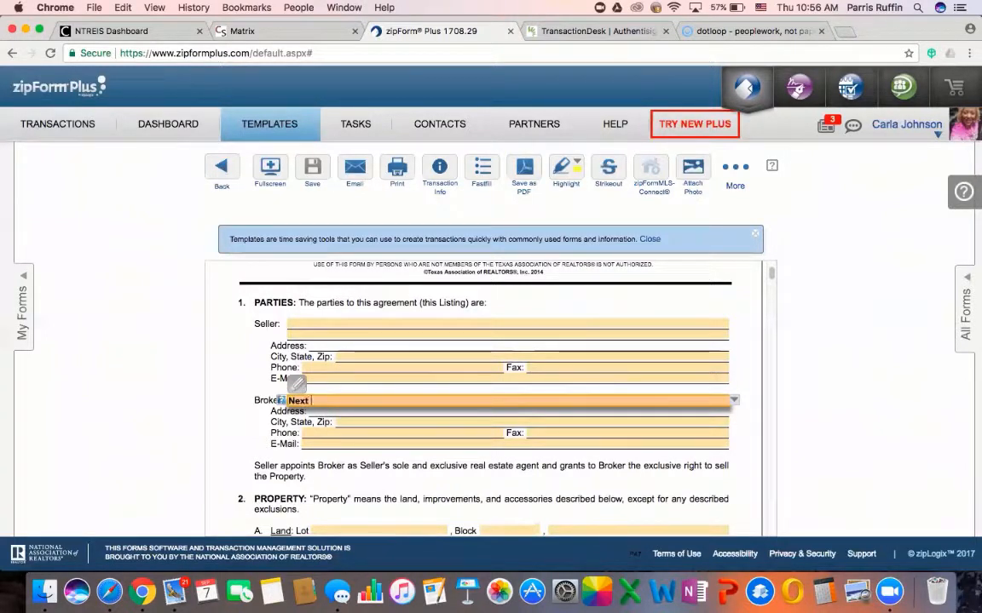
{"action": "type", "text": "Level Realty"}
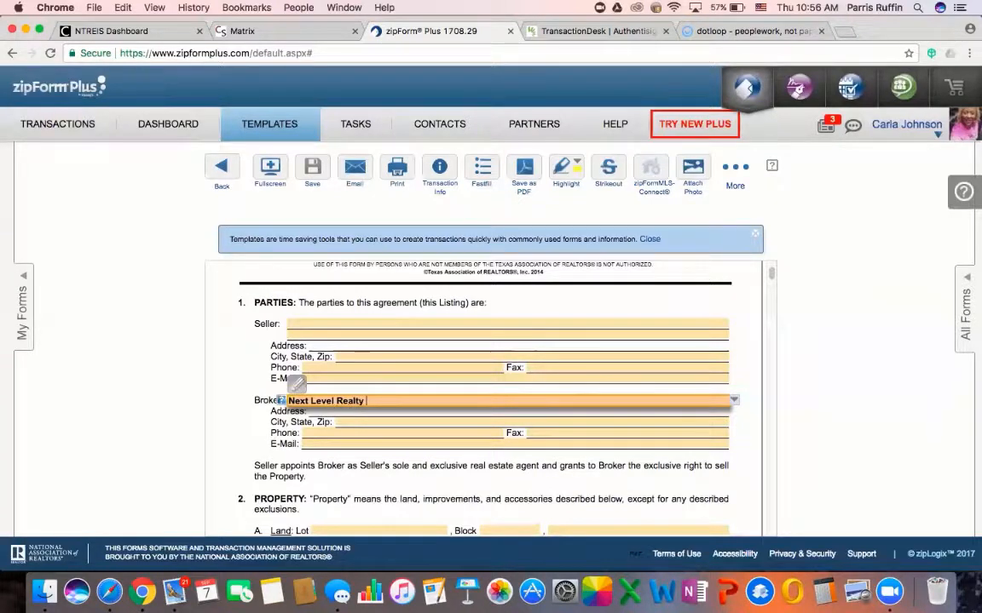
{"action": "type", "text": " Group"}
{"action": "left_click", "coordinate": [213, 368]}
{"action": "scroll", "coordinate": [227, 407], "scroll_direction": "down", "scroll_amount": 1}
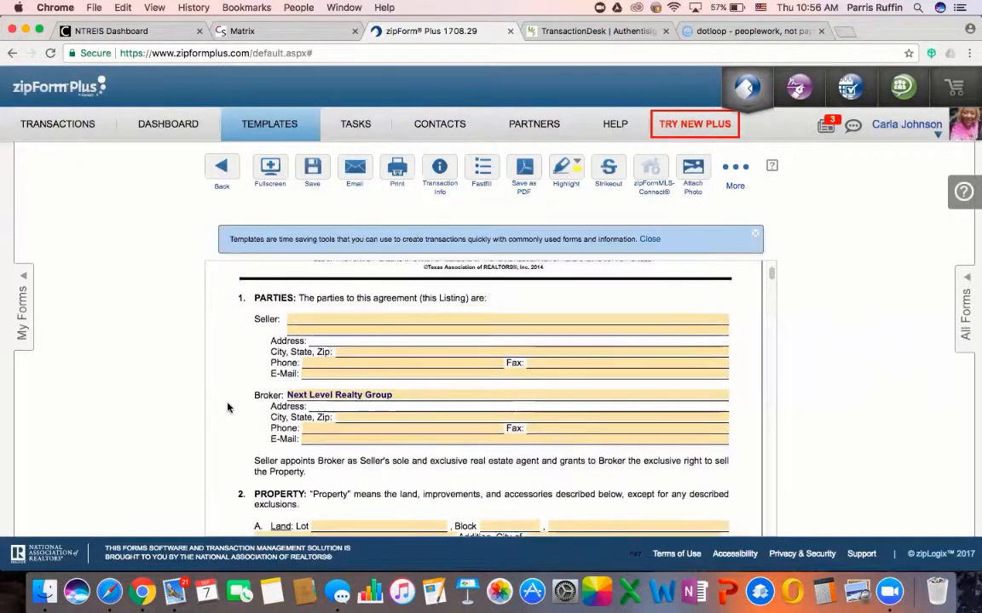
{"action": "scroll", "coordinate": [228, 407], "scroll_direction": "down", "scroll_amount": 1}
{"action": "left_click", "coordinate": [337, 389]}
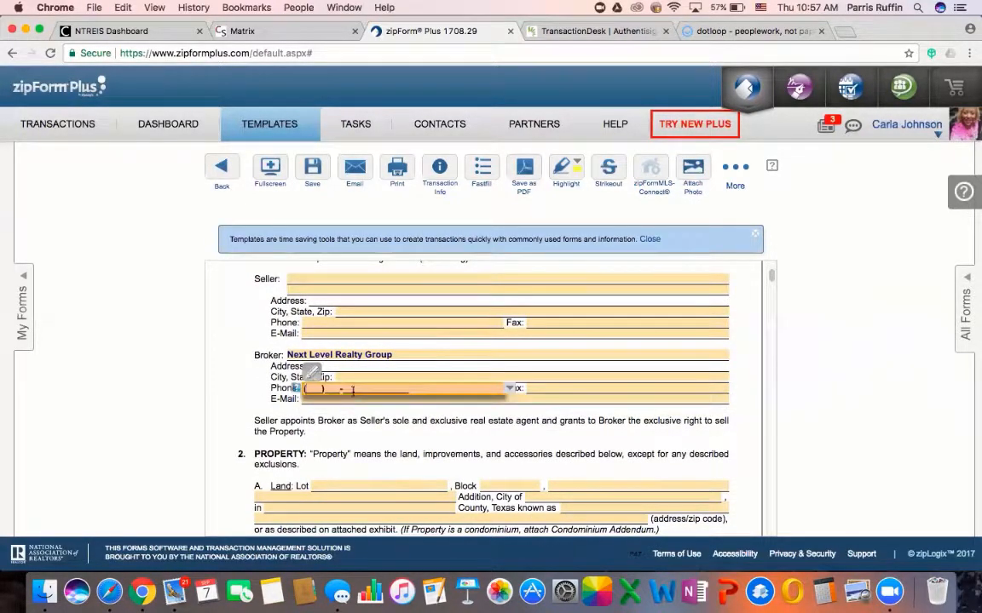
{"action": "left_click", "coordinate": [555, 387]}
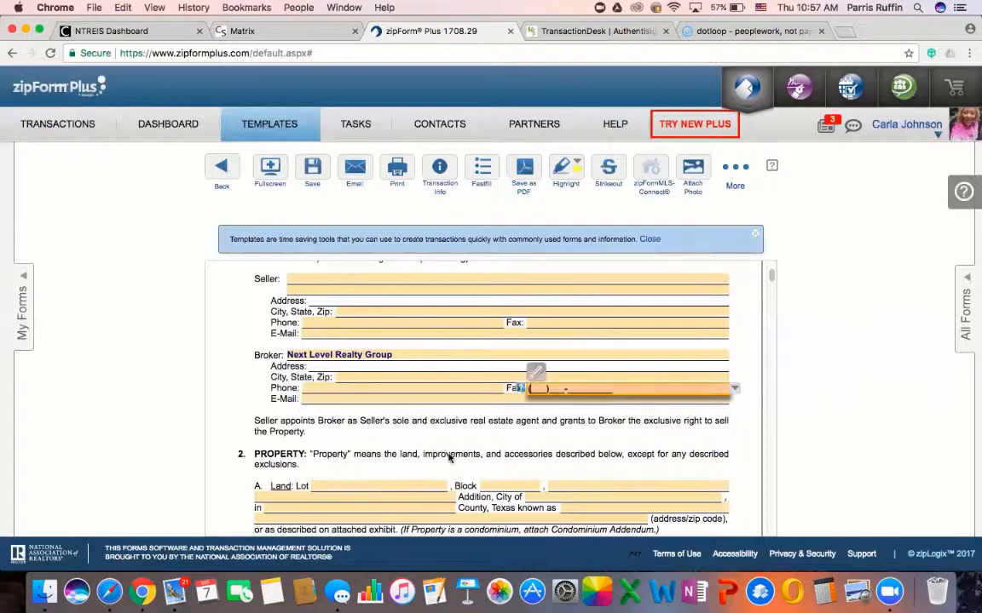
{"action": "scroll", "coordinate": [449, 458], "scroll_direction": "down", "scroll_amount": 2}
{"action": "scroll", "coordinate": [449, 457], "scroll_direction": "down", "scroll_amount": 1}
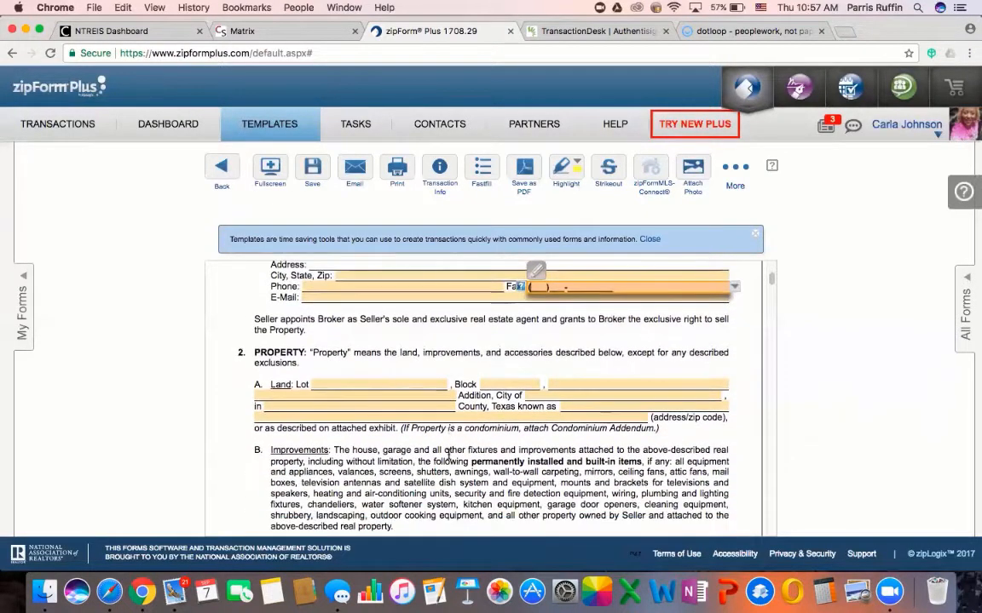
{"action": "scroll", "coordinate": [449, 458], "scroll_direction": "down", "scroll_amount": 4}
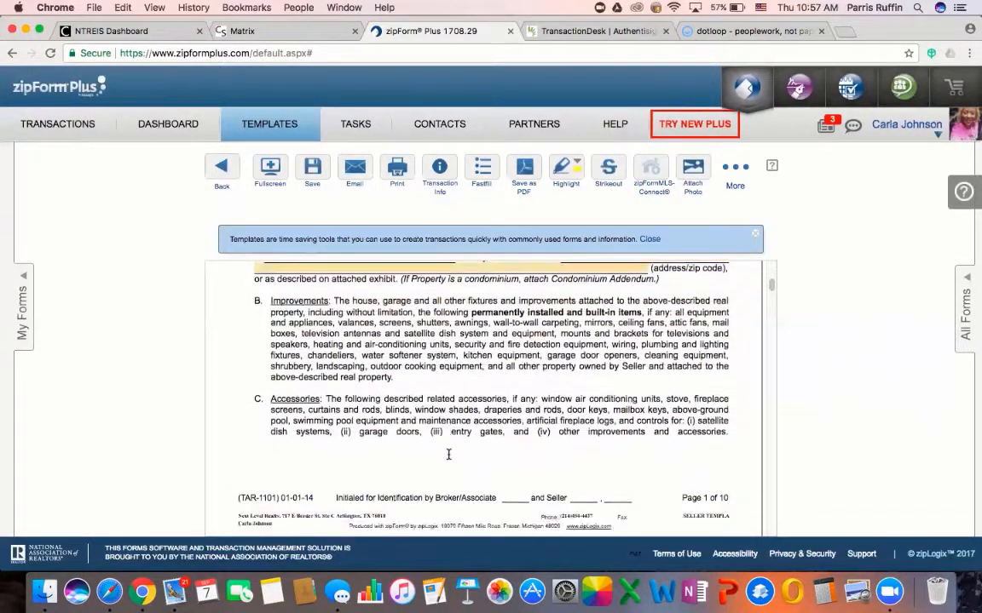
{"action": "scroll", "coordinate": [448, 455], "scroll_direction": "down", "scroll_amount": 8}
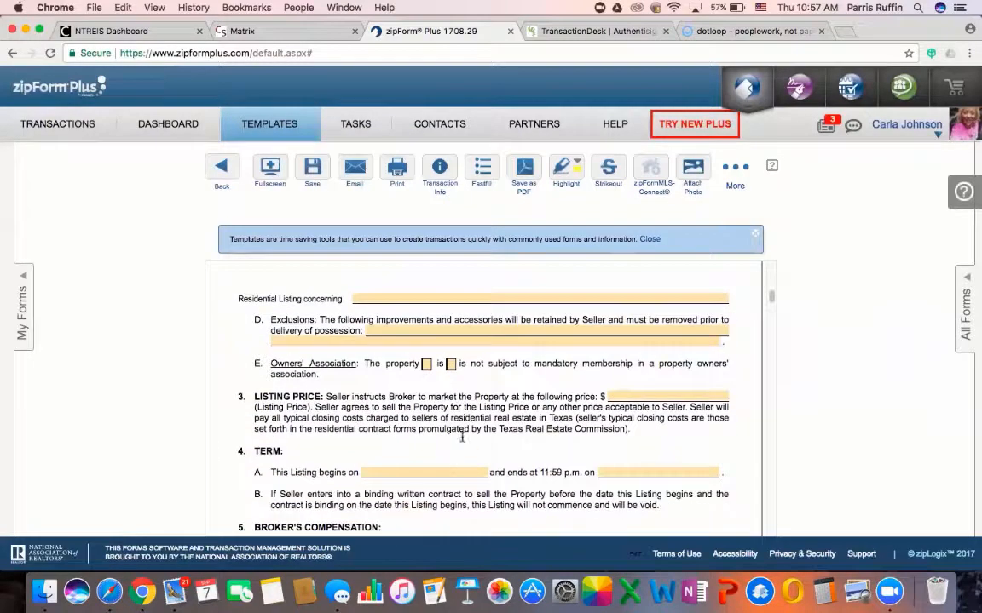
{"action": "scroll", "coordinate": [461, 437], "scroll_direction": "down", "scroll_amount": 1}
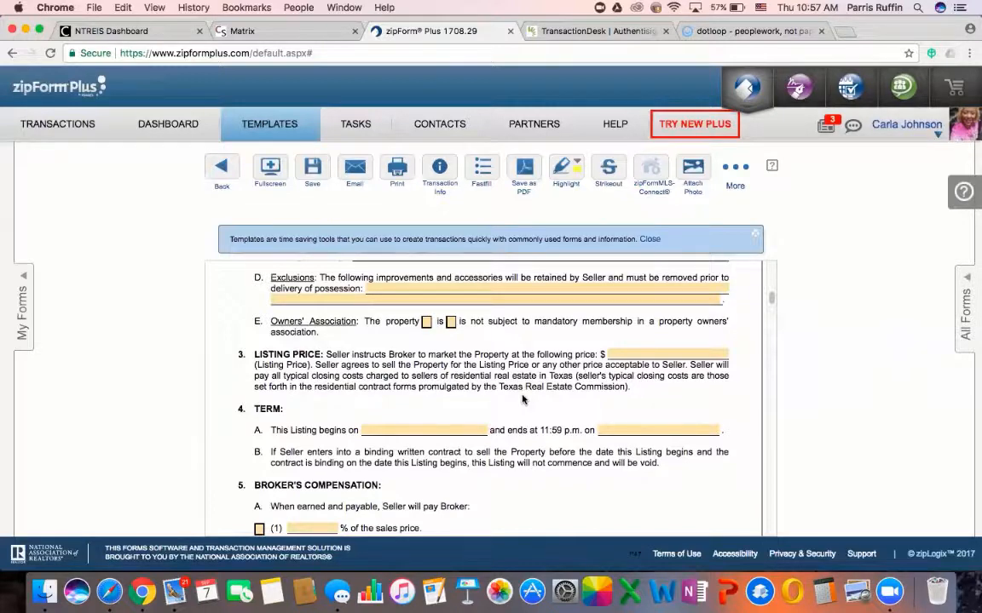
{"action": "scroll", "coordinate": [522, 400], "scroll_direction": "down", "scroll_amount": 2}
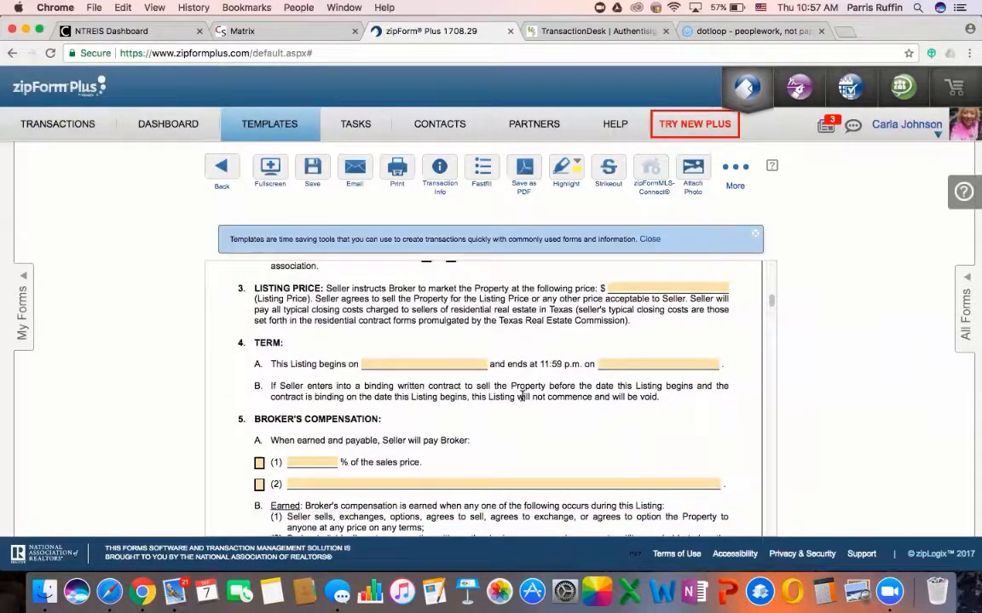
{"action": "scroll", "coordinate": [445, 417], "scroll_direction": "down", "scroll_amount": 3}
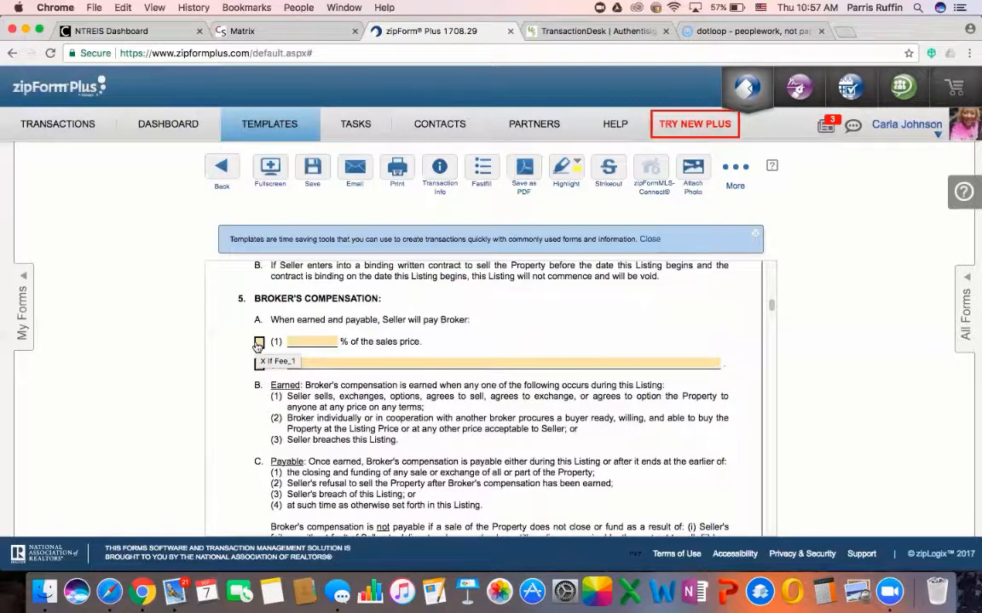
{"action": "left_click", "coordinate": [259, 343]}
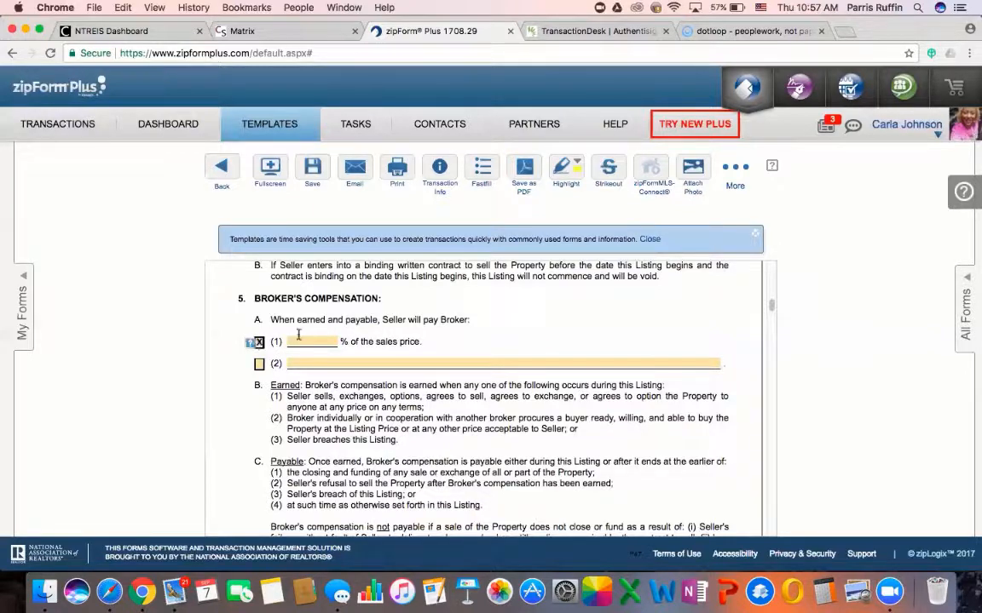
{"action": "left_click", "coordinate": [298, 340]}
{"action": "type", "text": "6.00"}
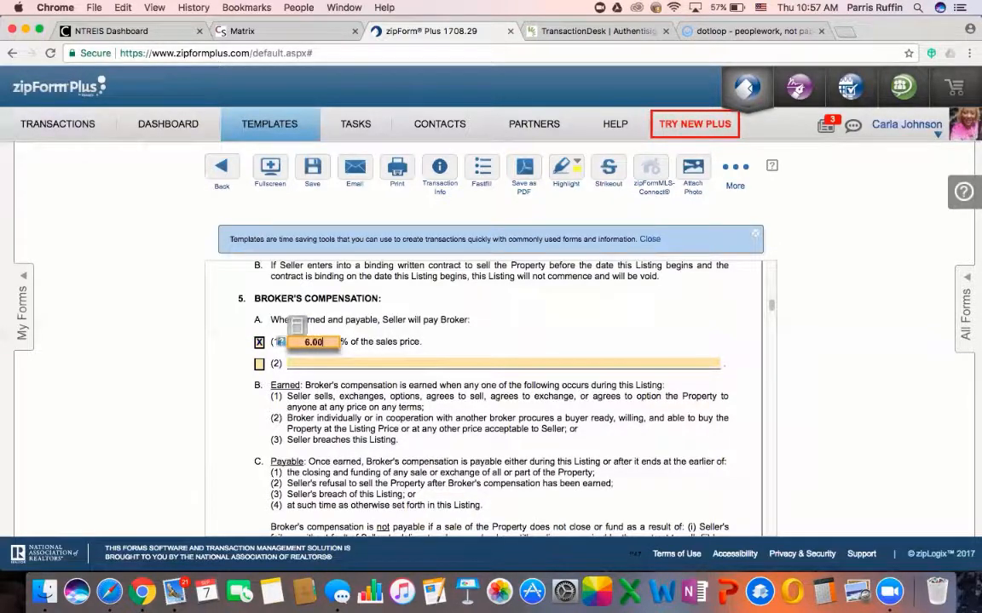
{"action": "left_click", "coordinate": [329, 404]}
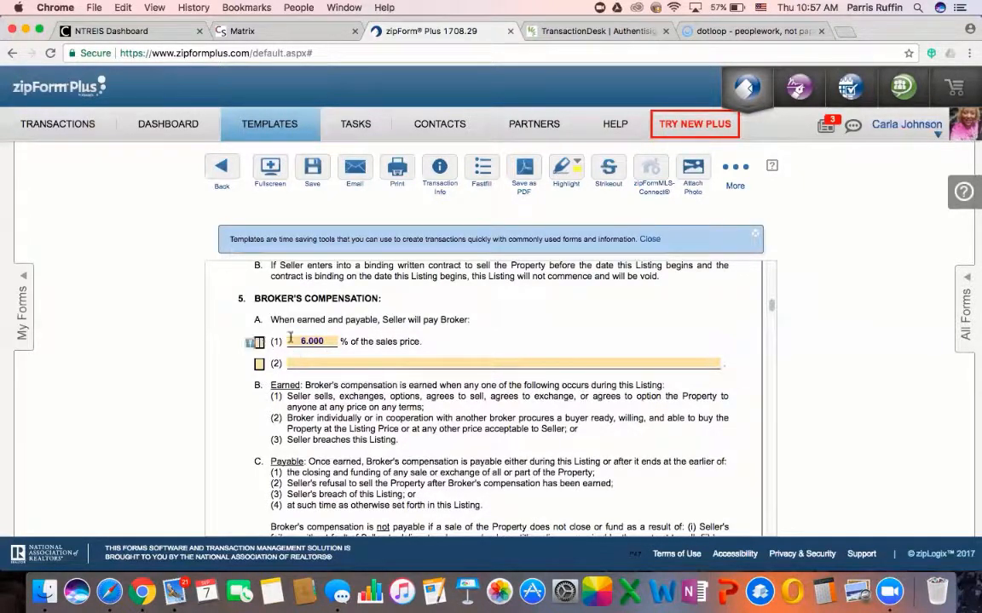
{"action": "left_click", "coordinate": [260, 342]}
{"action": "left_click", "coordinate": [300, 341]}
{"action": "key", "text": "BackSpace"}
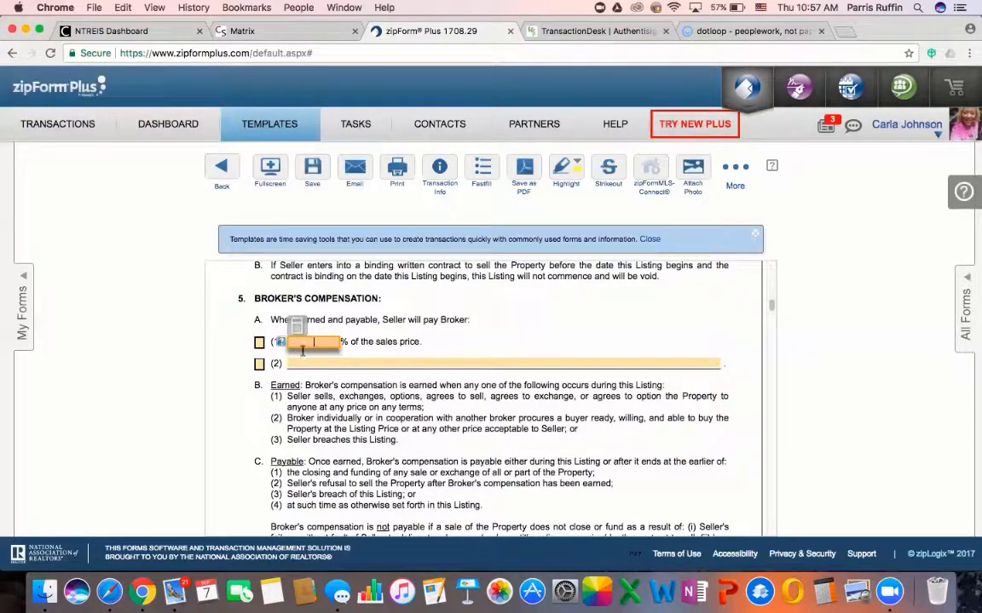
{"action": "left_click", "coordinate": [493, 482]}
{"action": "scroll", "coordinate": [493, 483], "scroll_direction": "down", "scroll_amount": 3}
{"action": "scroll", "coordinate": [493, 482], "scroll_direction": "down", "scroll_amount": 10}
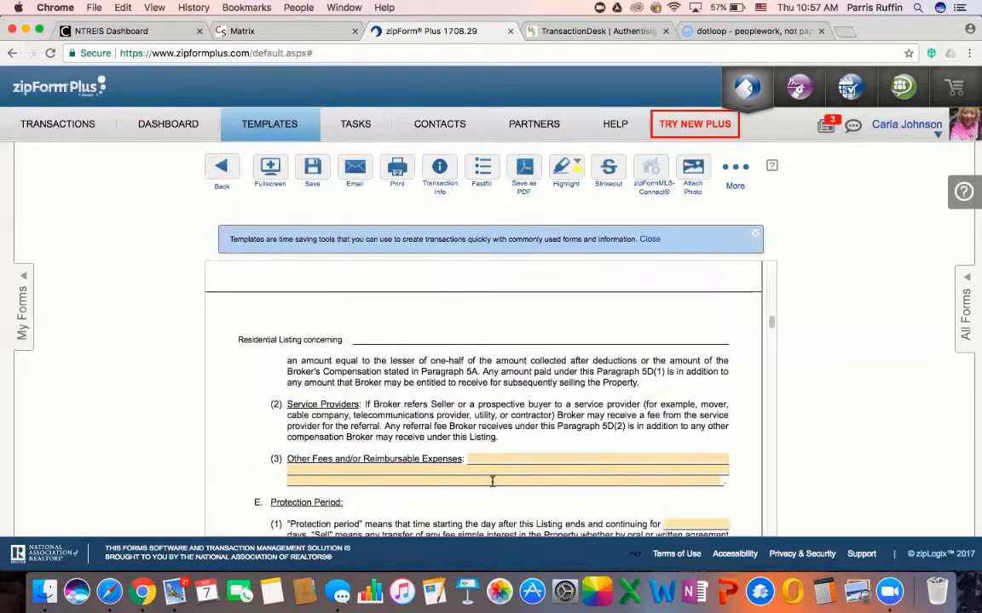
{"action": "scroll", "coordinate": [493, 482], "scroll_direction": "down", "scroll_amount": 2}
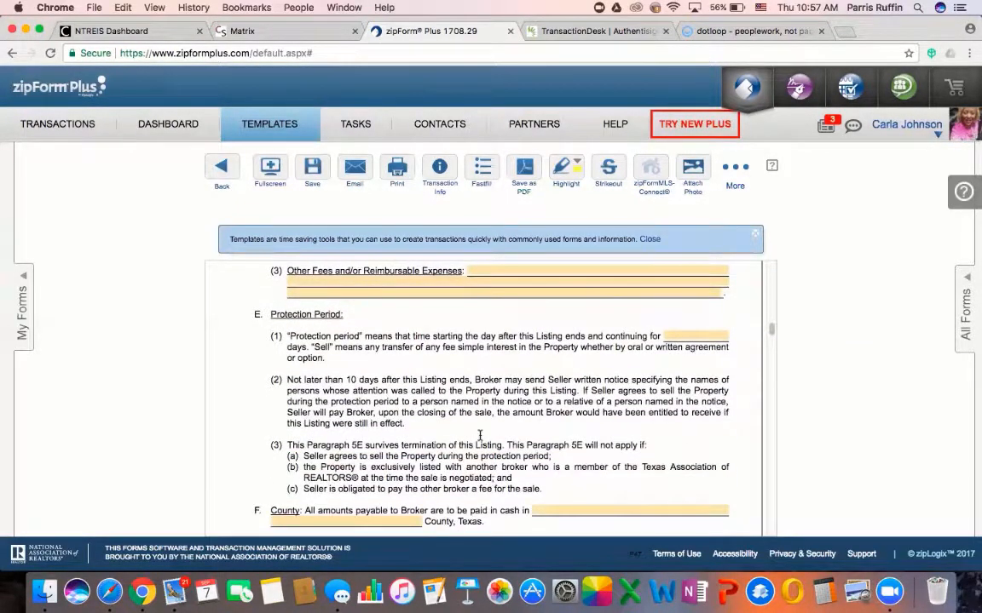
{"action": "scroll", "coordinate": [480, 436], "scroll_direction": "up", "scroll_amount": 5}
{"action": "scroll", "coordinate": [479, 436], "scroll_direction": "up", "scroll_amount": 3}
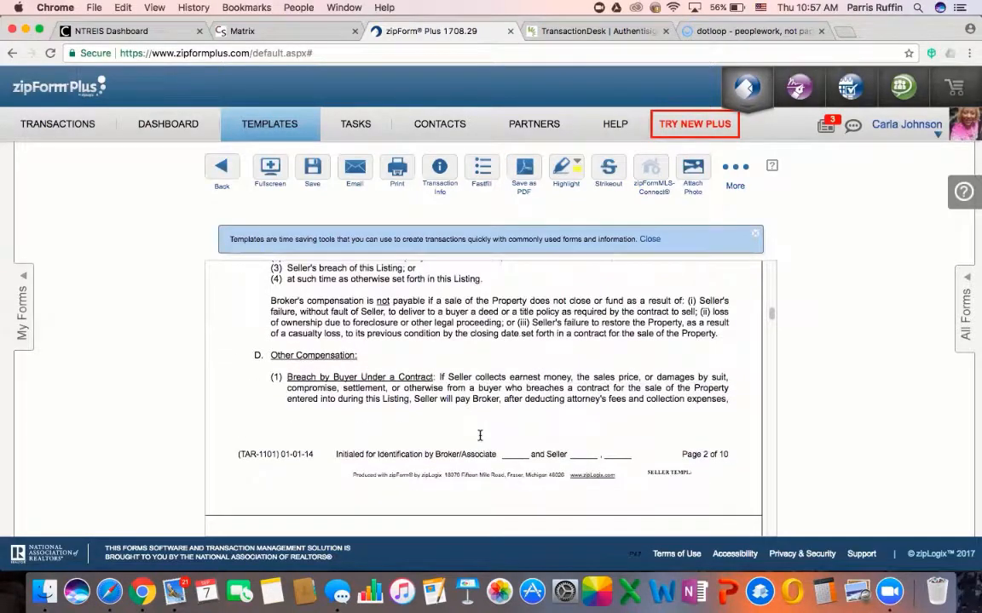
{"action": "scroll", "coordinate": [480, 397], "scroll_direction": "down", "scroll_amount": 4}
{"action": "scroll", "coordinate": [480, 397], "scroll_direction": "down", "scroll_amount": 2}
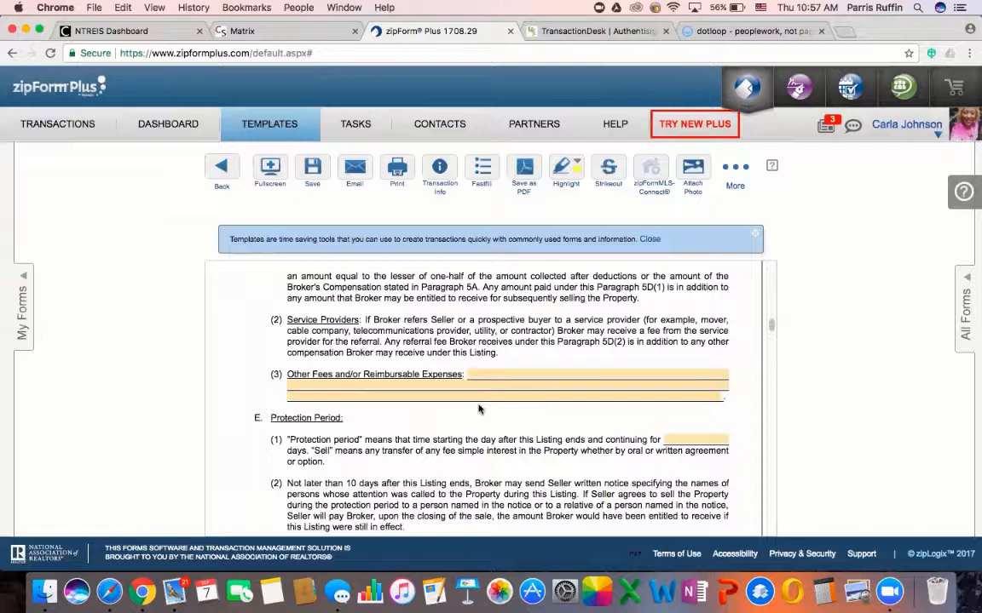
{"action": "scroll", "coordinate": [480, 409], "scroll_direction": "down", "scroll_amount": 1}
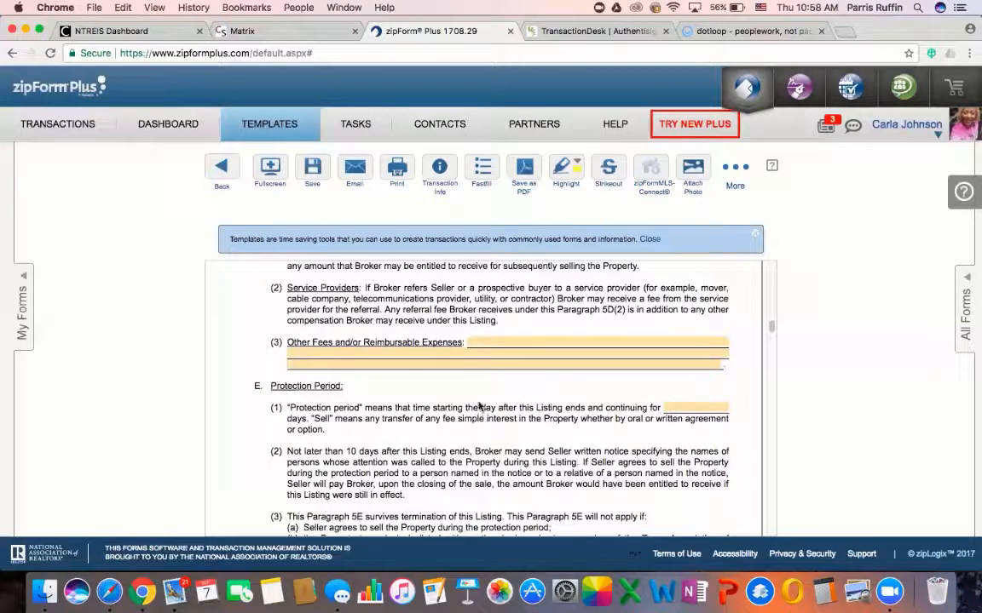
{"action": "scroll", "coordinate": [482, 342], "scroll_direction": "down", "scroll_amount": 2}
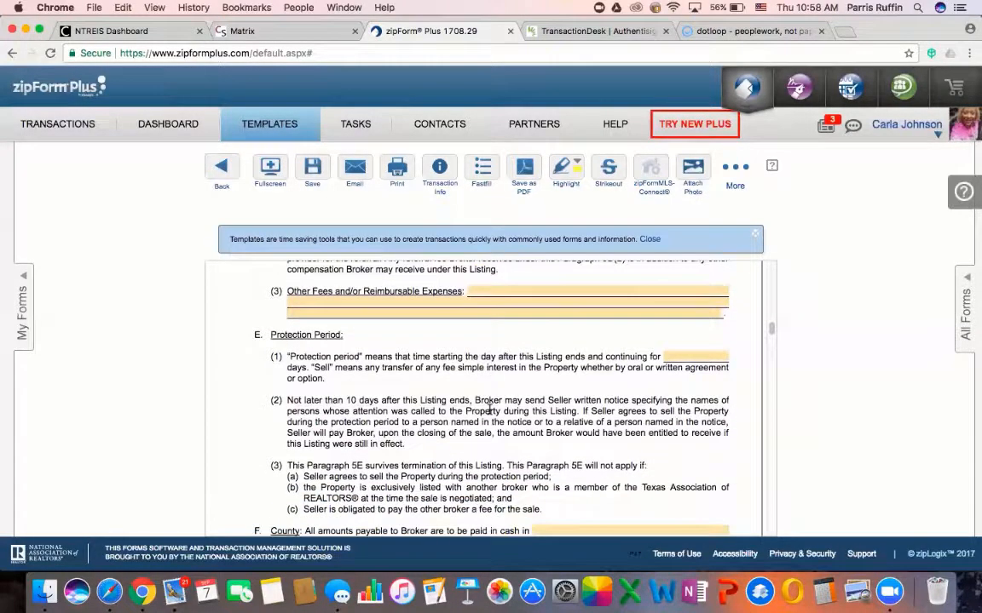
Enter 90 in the Protection Period's 'continuing for ___ days' field
{"action": "left_click", "coordinate": [675, 353]}
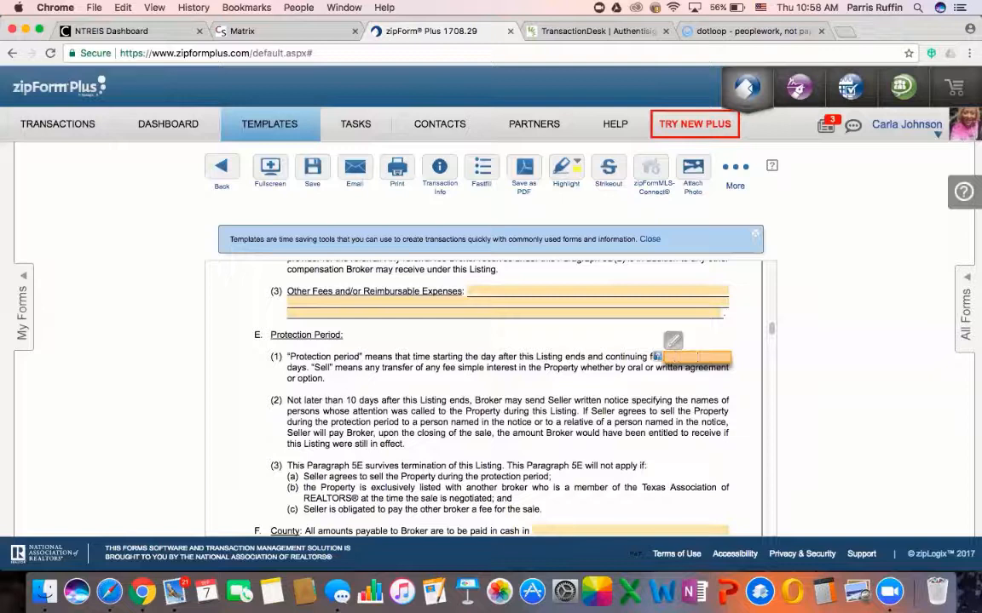
{"action": "type", "text": "90"}
{"action": "left_click", "coordinate": [532, 456]}
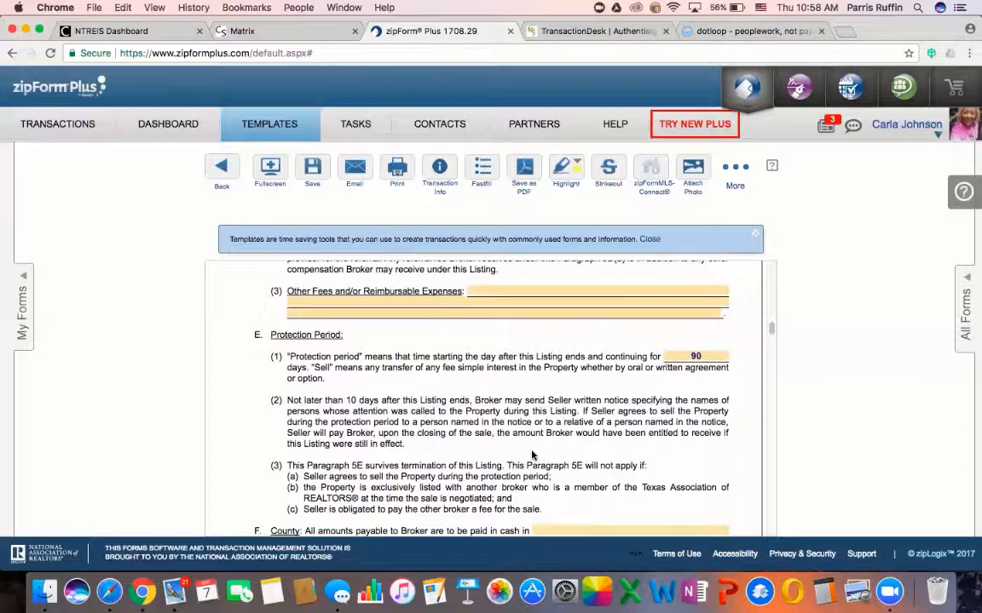
{"action": "scroll", "coordinate": [532, 456], "scroll_direction": "down", "scroll_amount": 2}
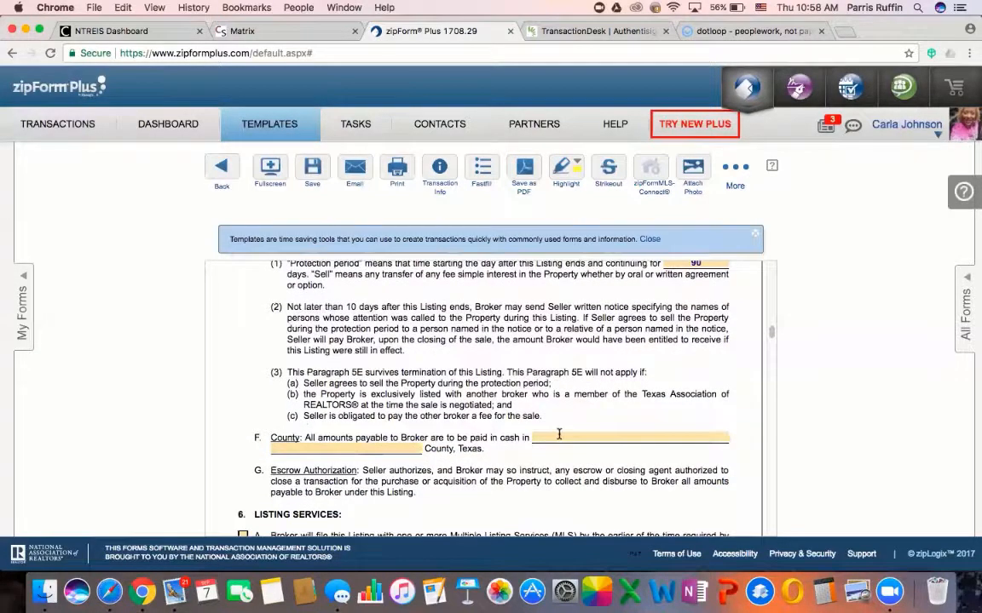
{"action": "left_click", "coordinate": [559, 438]}
{"action": "left_click", "coordinate": [541, 410]}
{"action": "left_click", "coordinate": [559, 440]}
{"action": "left_click", "coordinate": [513, 405]}
{"action": "left_click", "coordinate": [553, 435]}
{"action": "type", "text": "Dallas "}
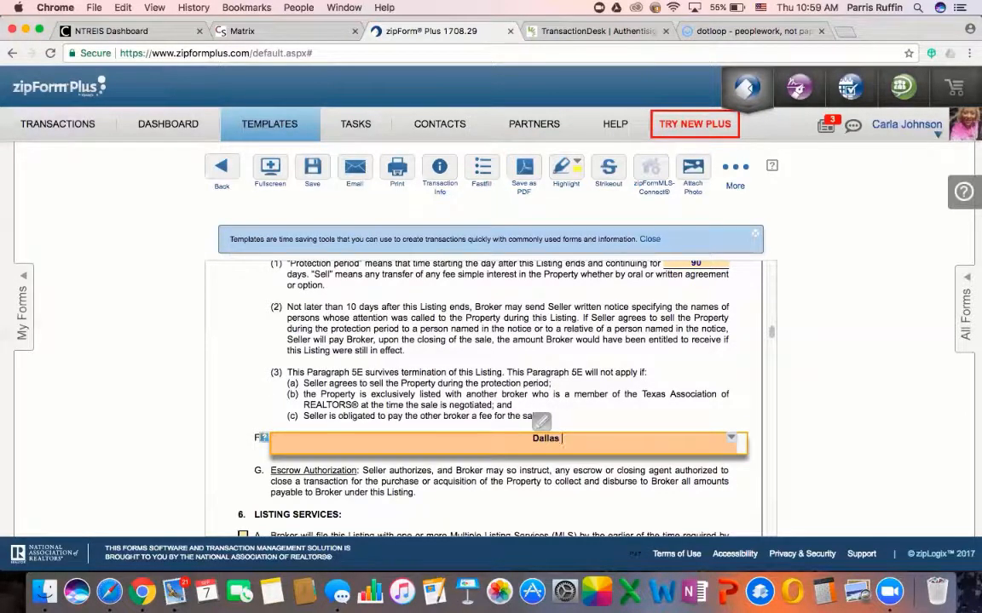
{"action": "type", "text": "or Tarrant"}
{"action": "left_click", "coordinate": [551, 359]}
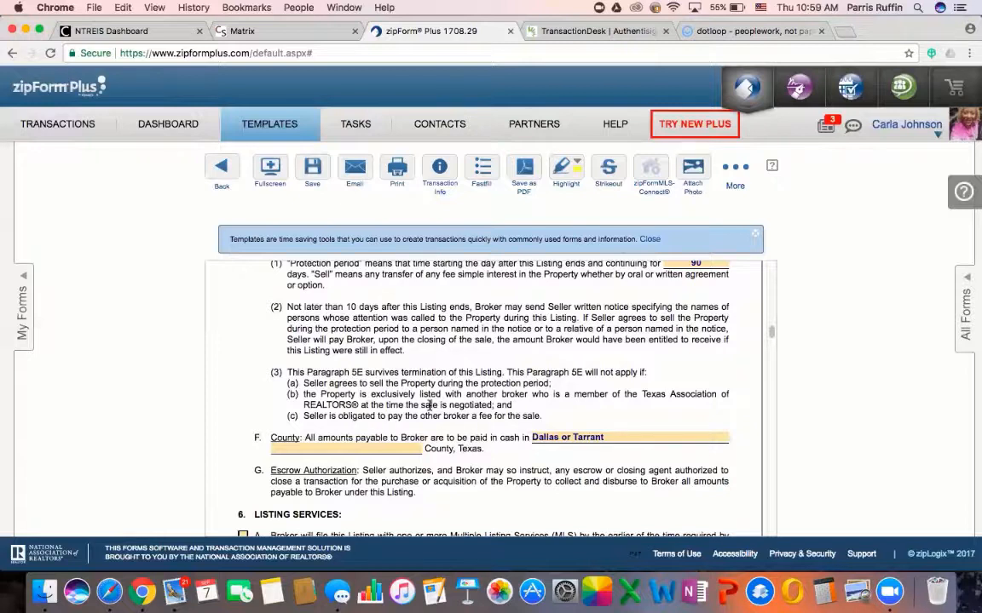
{"action": "scroll", "coordinate": [502, 478], "scroll_direction": "down", "scroll_amount": 3}
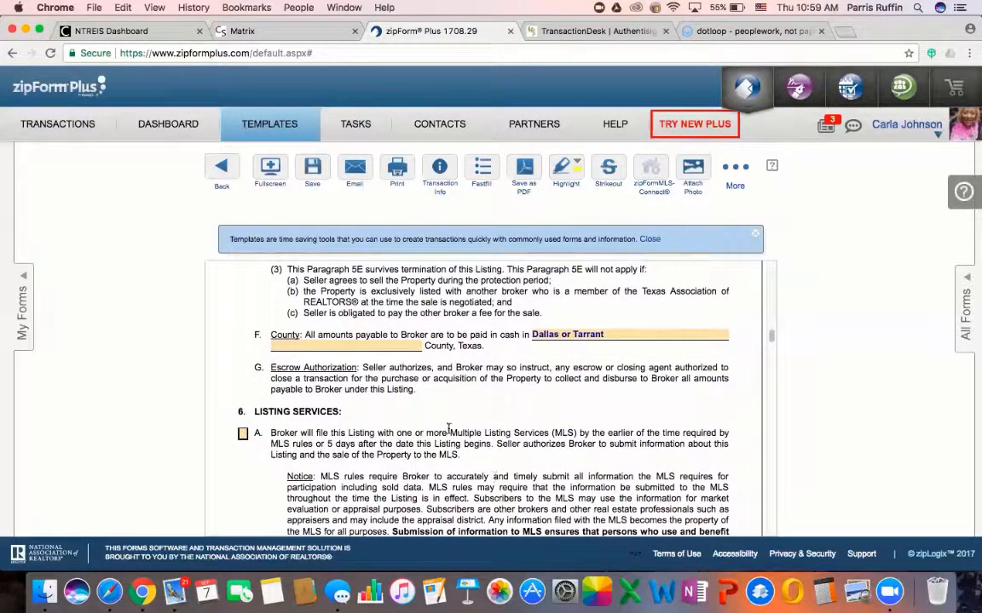
{"action": "scroll", "coordinate": [448, 429], "scroll_direction": "down", "scroll_amount": 5}
{"action": "scroll", "coordinate": [448, 429], "scroll_direction": "up", "scroll_amount": 4}
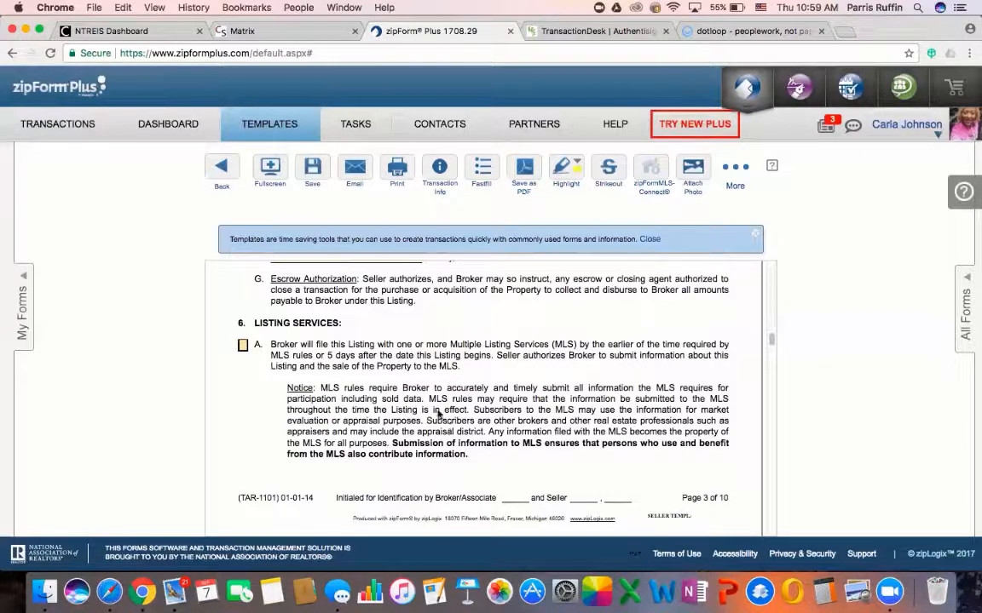
{"action": "scroll", "coordinate": [388, 422], "scroll_direction": "down", "scroll_amount": 1}
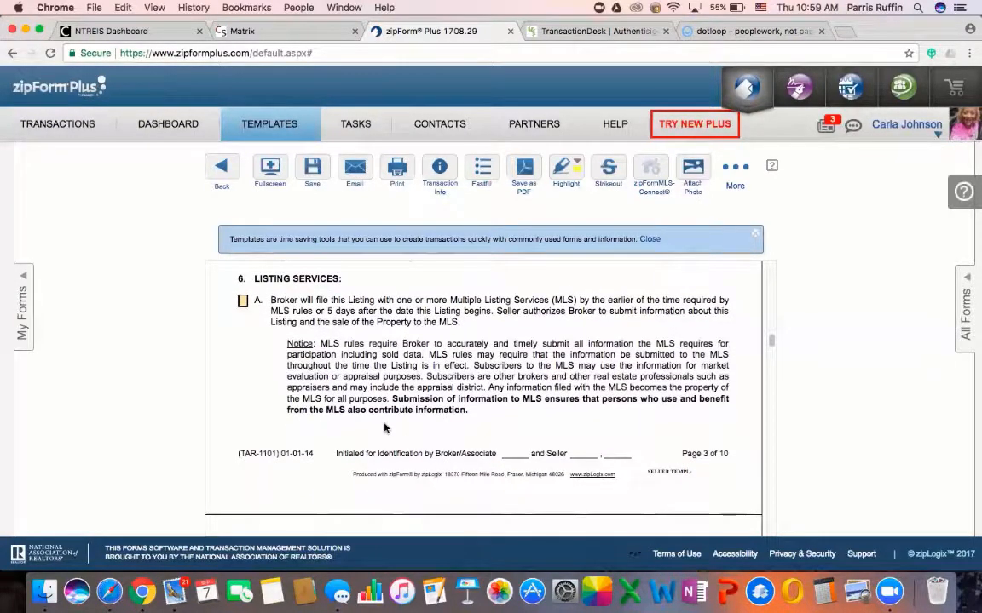
{"action": "scroll", "coordinate": [388, 339], "scroll_direction": "down", "scroll_amount": 3}
{"action": "scroll", "coordinate": [394, 339], "scroll_direction": "down", "scroll_amount": 2}
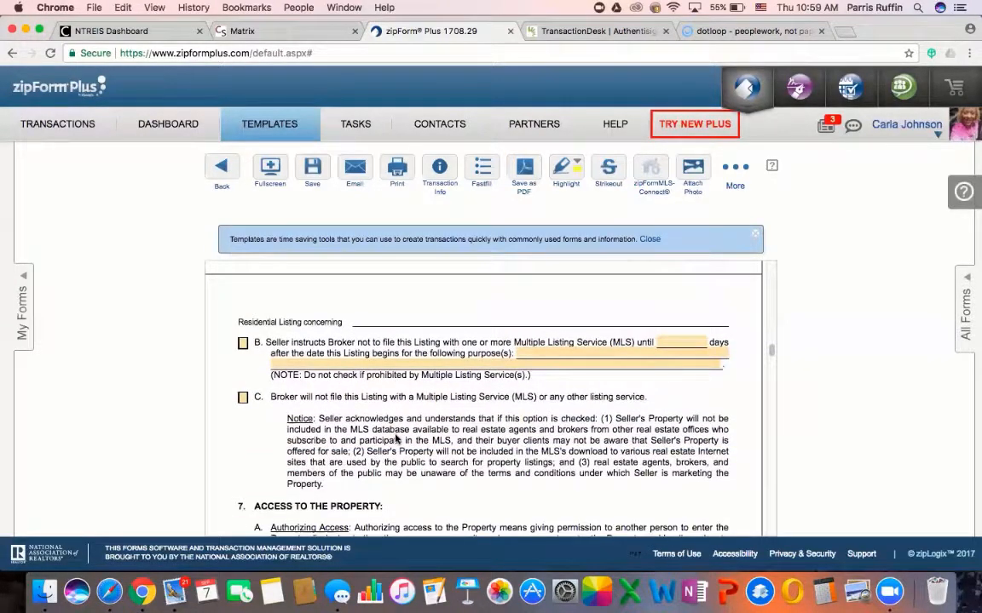
{"action": "scroll", "coordinate": [396, 439], "scroll_direction": "down", "scroll_amount": 5}
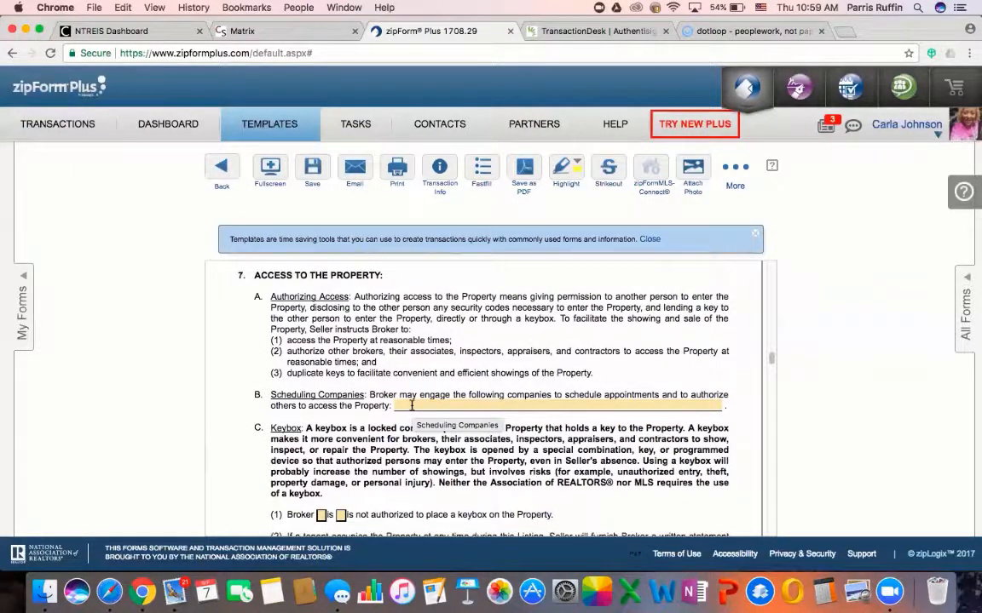
Type 'CSS - Centralized Showing Services' and its phone number into the 7B Scheduling Companies field
{"action": "left_click", "coordinate": [411, 406]}
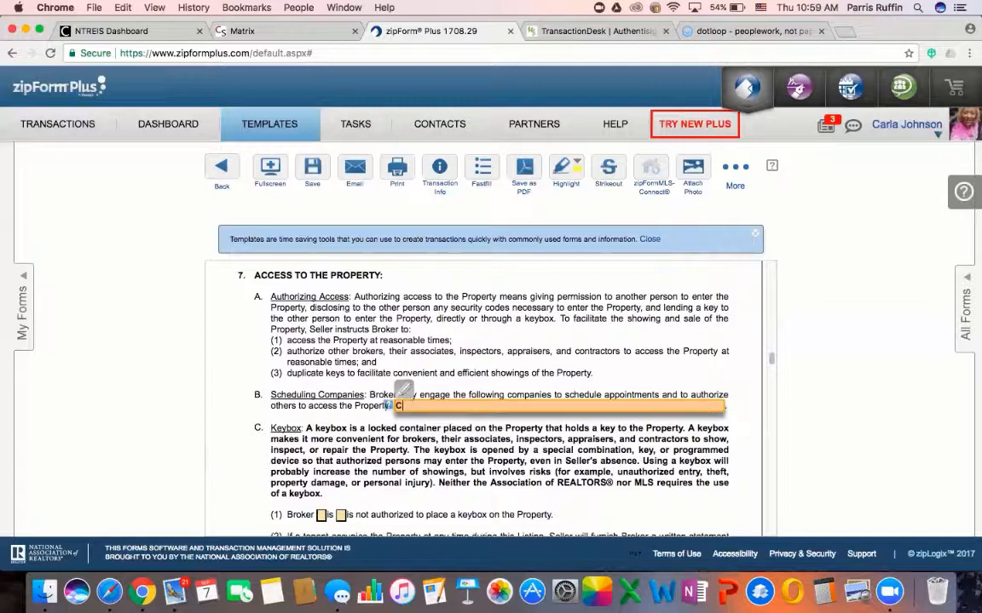
{"action": "type", "text": "CEn"}
{"action": "key", "text": "BackSpace"}
{"action": "key", "text": "BackSpace"}
{"action": "key", "text": "BackSpace"}
{"action": "type", "text": "CSS - Centralized Showing Services (9"}
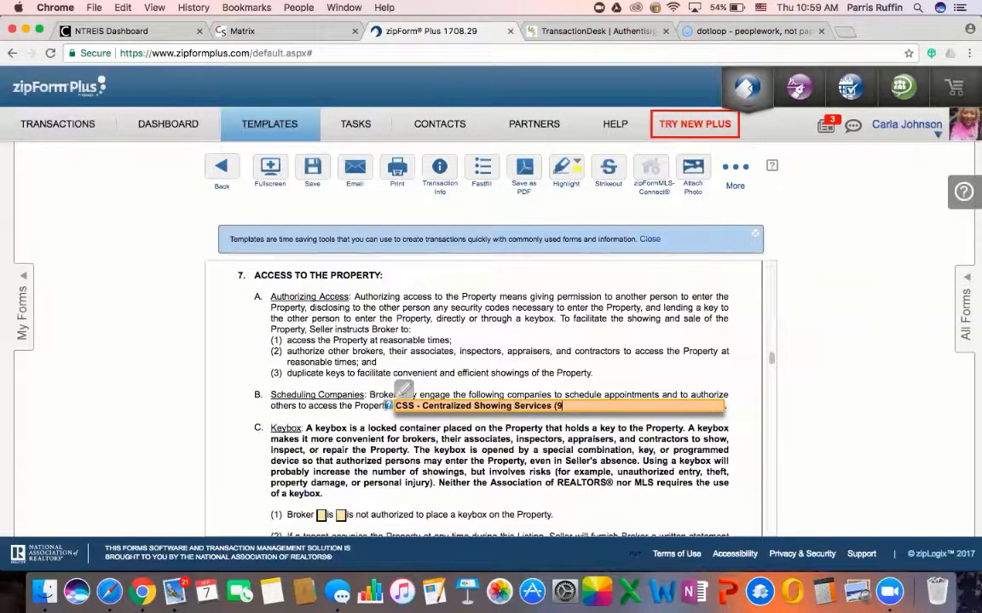
{"action": "key", "text": "BackSpace"}
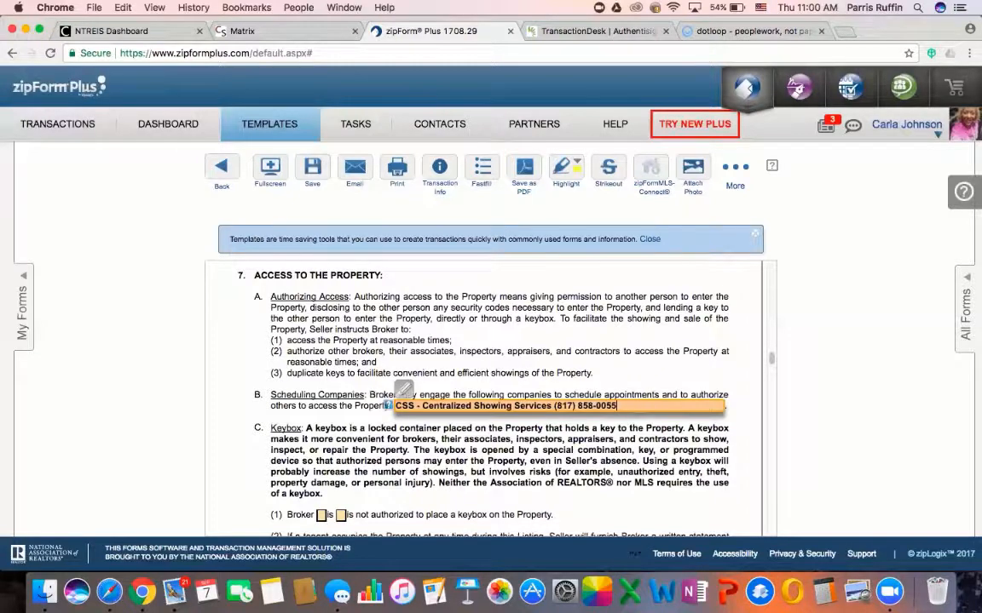
Commit the CSS - Centralized Showing Services entry and scroll to paragraph 8, MLS Participants
{"action": "left_click", "coordinate": [358, 406]}
{"action": "scroll", "coordinate": [398, 450], "scroll_direction": "down", "scroll_amount": 3}
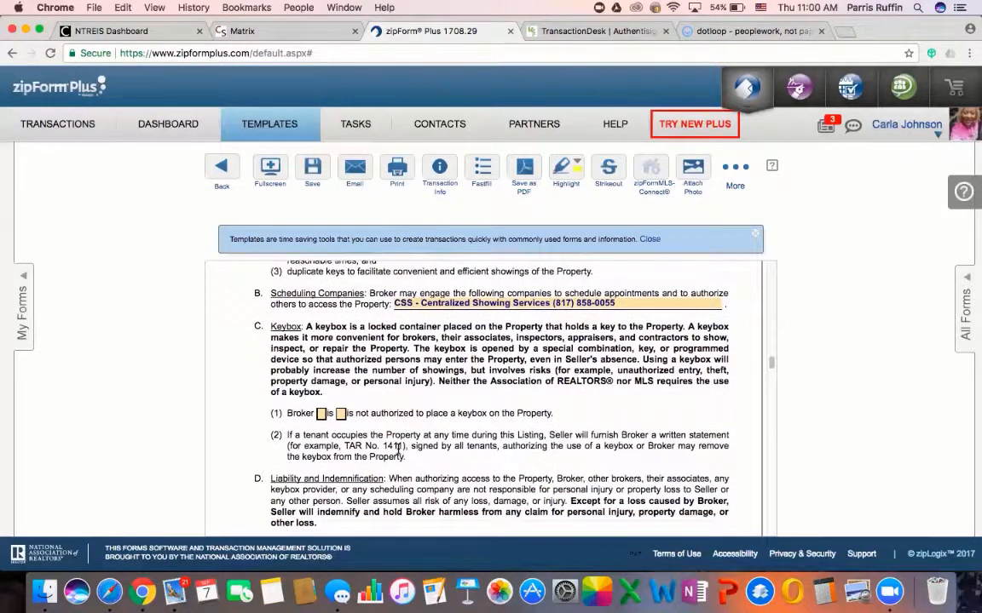
{"action": "scroll", "coordinate": [426, 403], "scroll_direction": "down", "scroll_amount": 1}
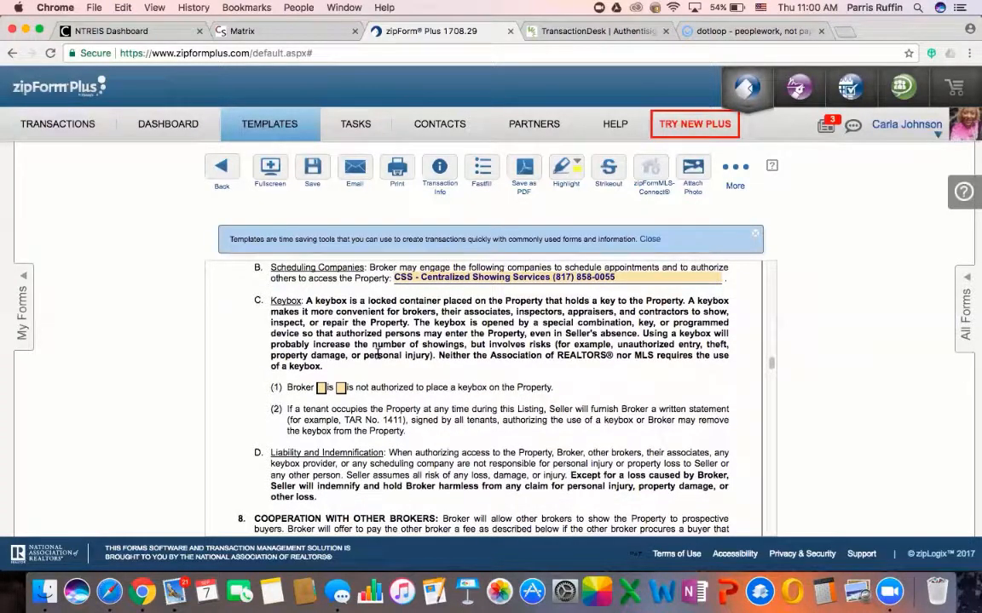
{"action": "scroll", "coordinate": [378, 353], "scroll_direction": "down", "scroll_amount": 12}
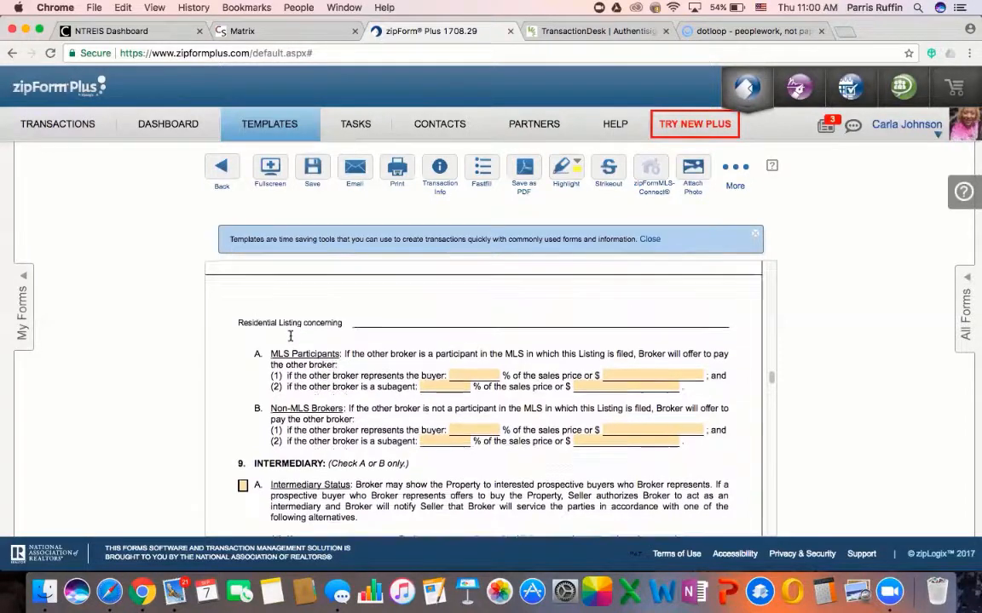
{"action": "scroll", "coordinate": [290, 337], "scroll_direction": "up", "scroll_amount": 3}
{"action": "scroll", "coordinate": [293, 384], "scroll_direction": "up", "scroll_amount": 1}
{"action": "scroll", "coordinate": [292, 384], "scroll_direction": "down", "scroll_amount": 2}
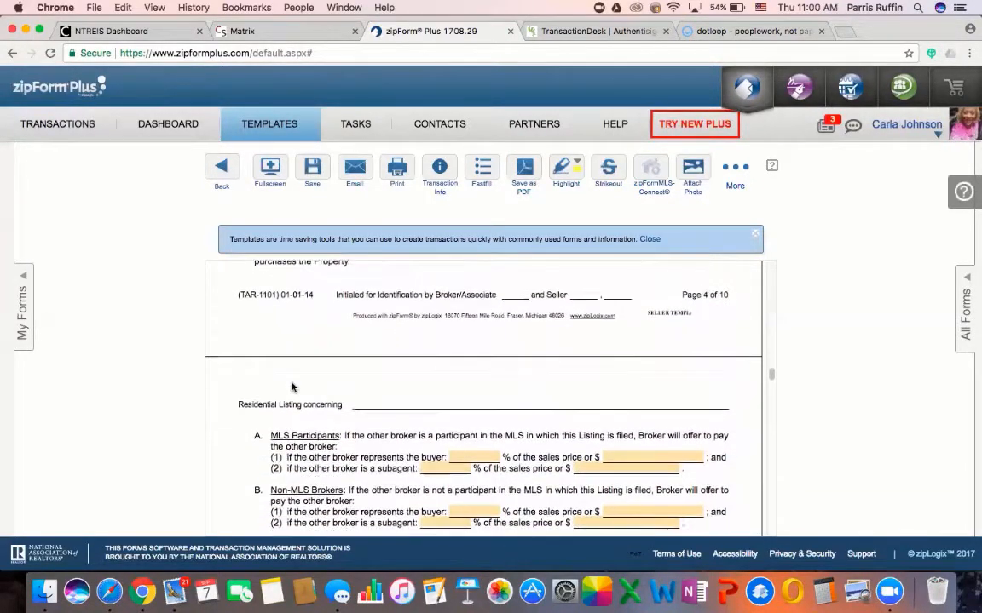
{"action": "scroll", "coordinate": [292, 384], "scroll_direction": "up", "scroll_amount": 2}
{"action": "scroll", "coordinate": [292, 383], "scroll_direction": "down", "scroll_amount": 3}
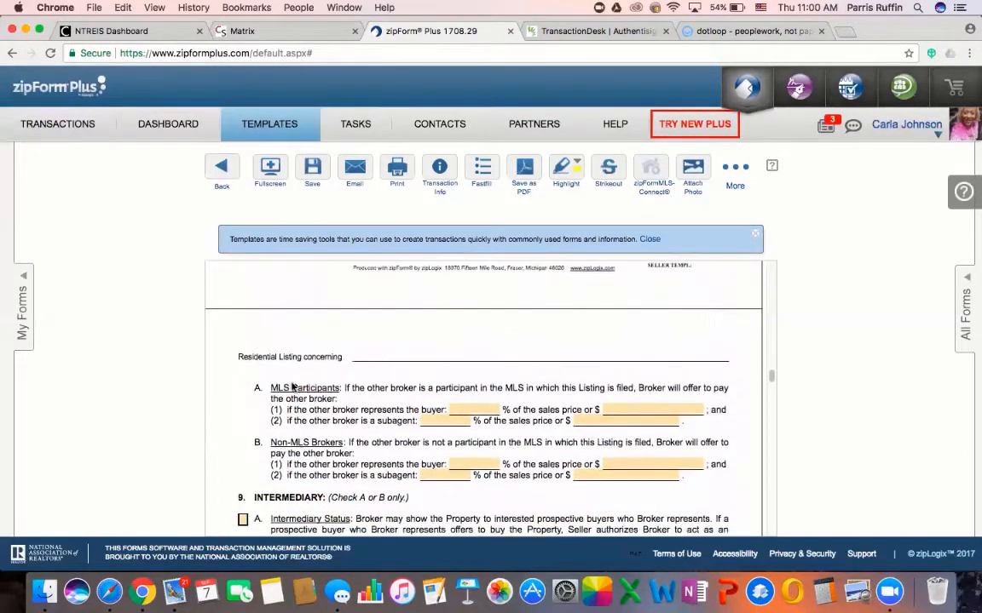
Offer buyer's brokers 3% for MLS Participants and 1.00% for Non-MLS Brokers
{"action": "left_click", "coordinate": [467, 403]}
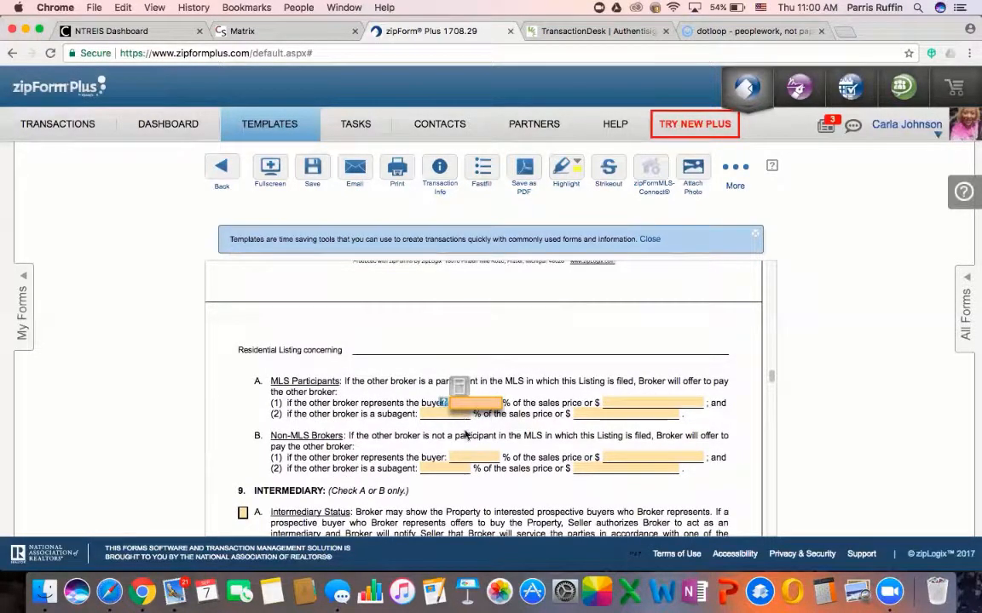
{"action": "left_click", "coordinate": [464, 457]}
{"action": "type", "text": "1.00"}
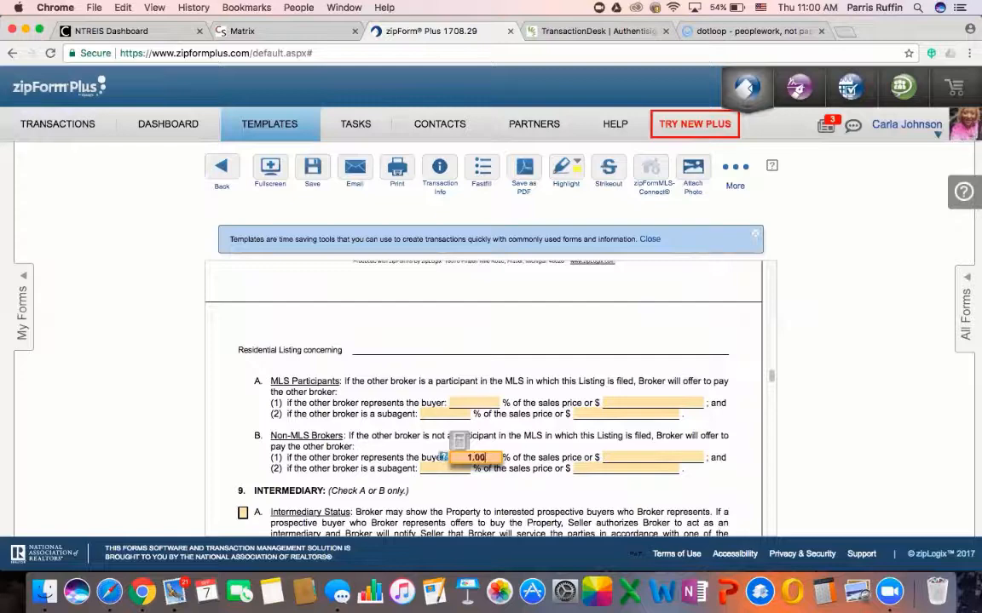
{"action": "left_click", "coordinate": [467, 403]}
{"action": "type", "text": "3"}
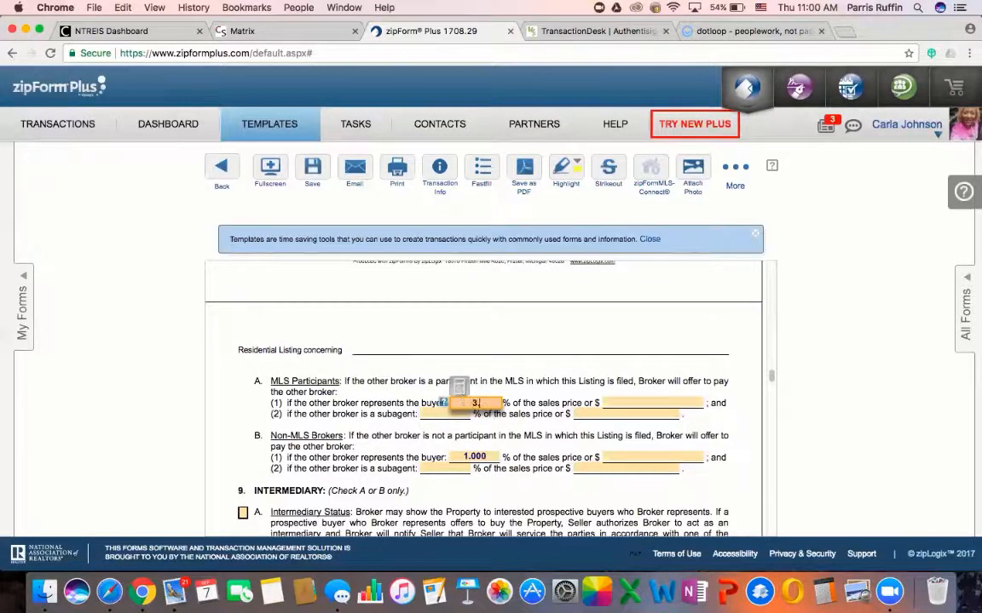
{"action": "left_click", "coordinate": [539, 375]}
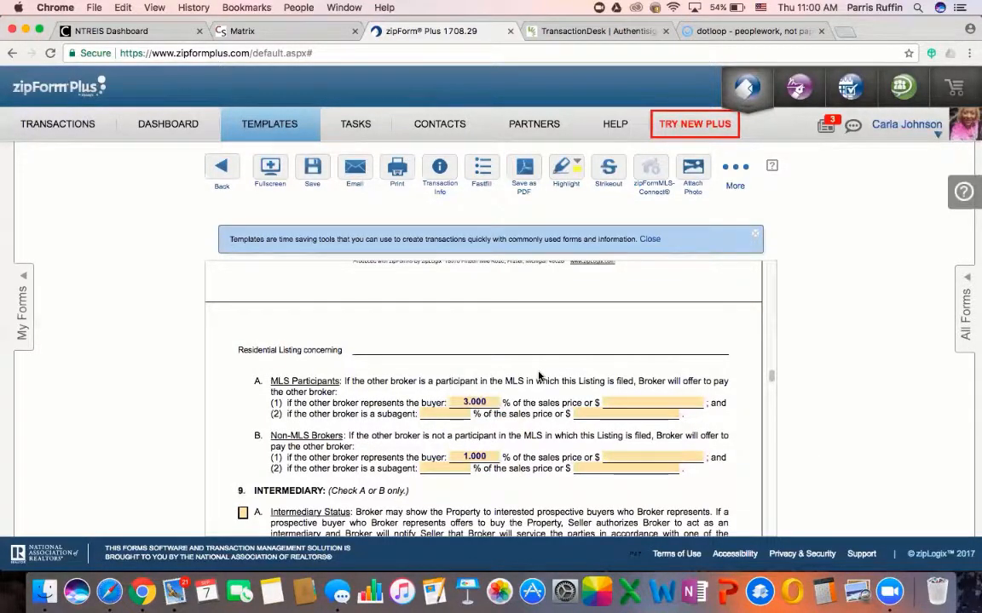
{"action": "scroll", "coordinate": [539, 374], "scroll_direction": "down", "scroll_amount": 2}
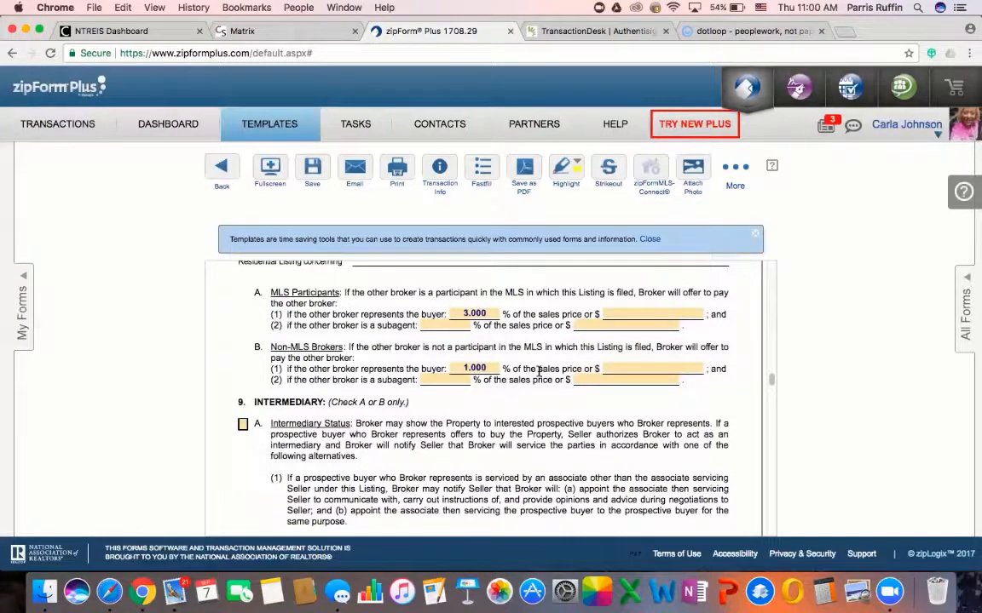
{"action": "scroll", "coordinate": [461, 438], "scroll_direction": "down", "scroll_amount": 2}
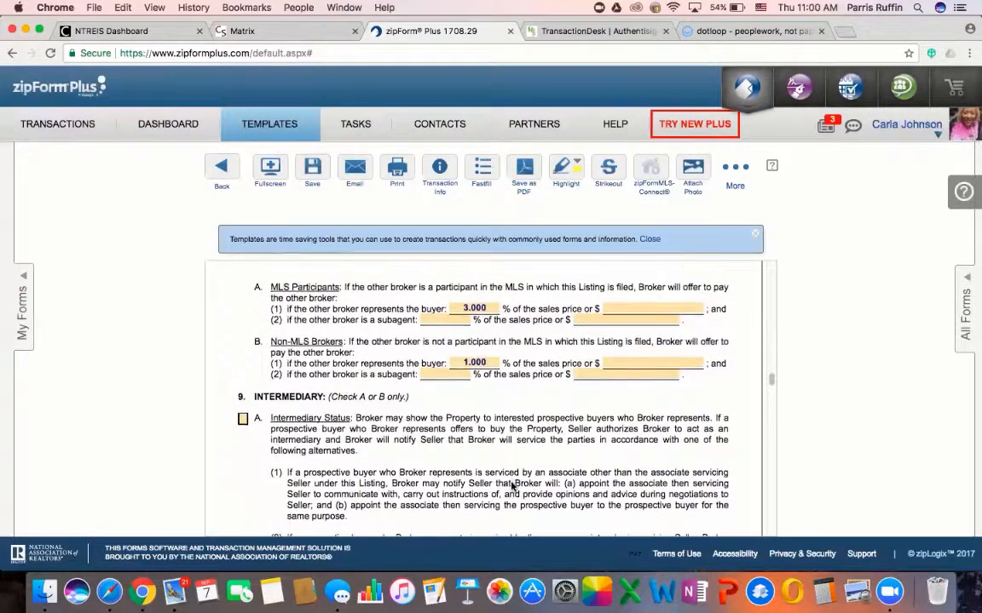
{"action": "scroll", "coordinate": [511, 482], "scroll_direction": "down", "scroll_amount": 2}
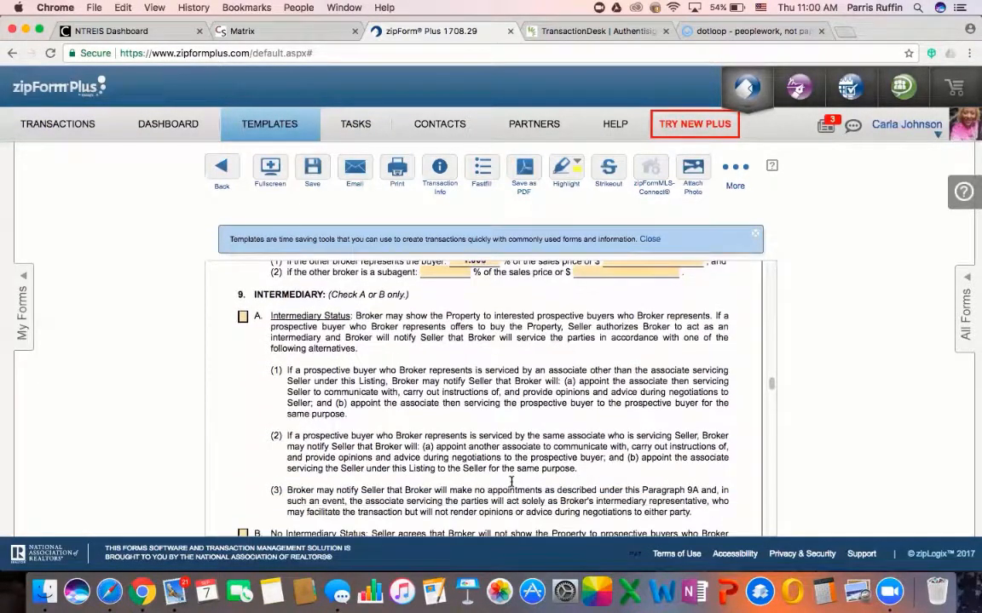
{"action": "scroll", "coordinate": [511, 482], "scroll_direction": "down", "scroll_amount": 2}
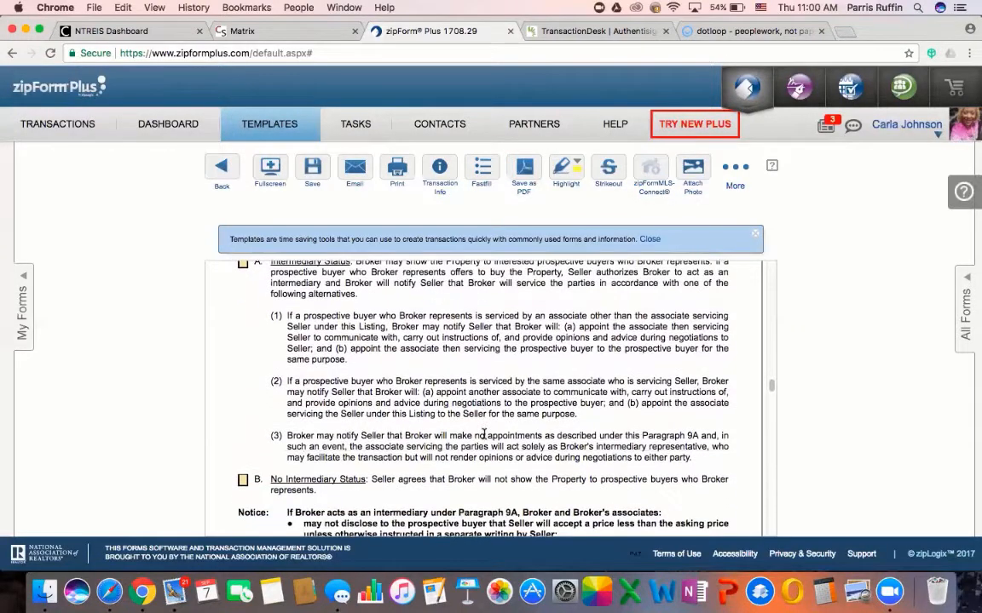
{"action": "scroll", "coordinate": [478, 399], "scroll_direction": "up", "scroll_amount": 1}
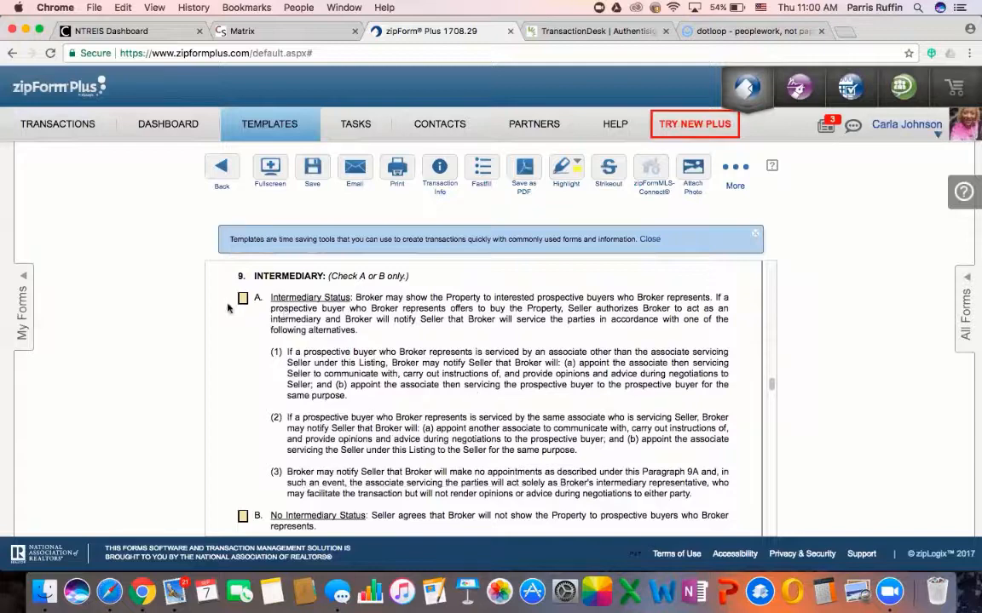
{"action": "scroll", "coordinate": [447, 413], "scroll_direction": "down", "scroll_amount": 5}
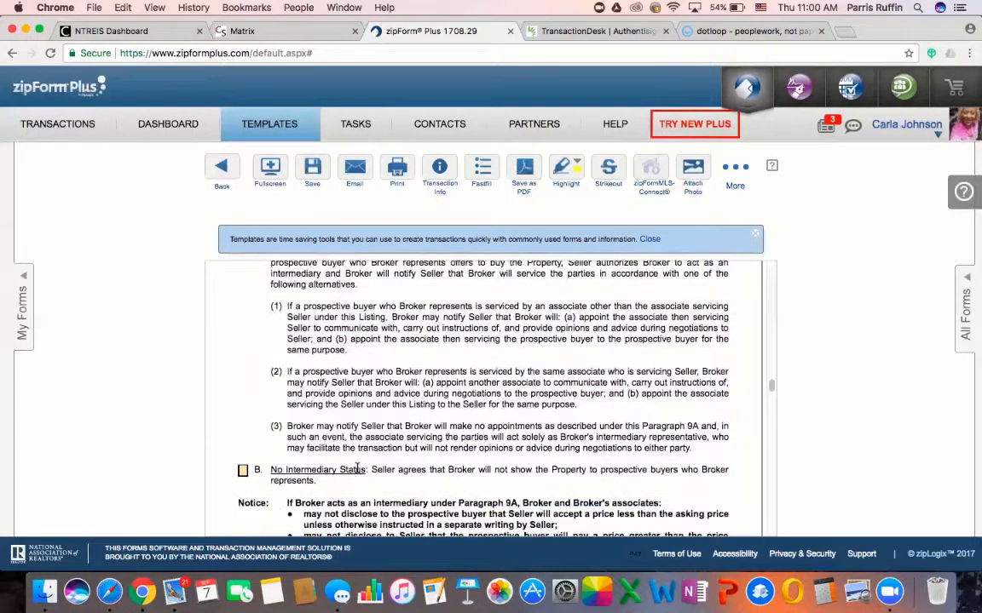
{"action": "scroll", "coordinate": [444, 453], "scroll_direction": "down", "scroll_amount": 8}
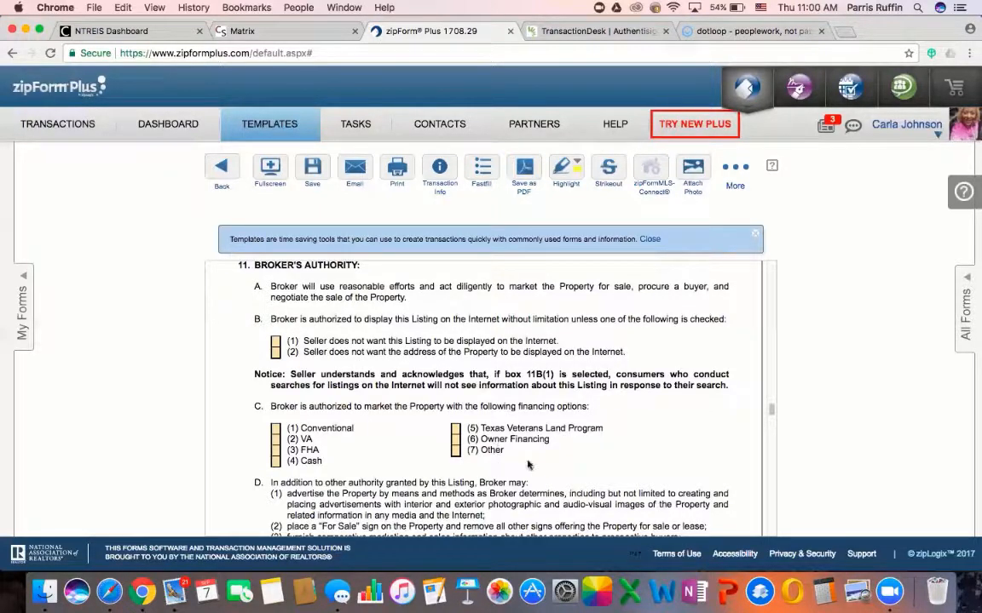
{"action": "scroll", "coordinate": [511, 451], "scroll_direction": "down", "scroll_amount": 2}
{"action": "scroll", "coordinate": [527, 465], "scroll_direction": "down", "scroll_amount": 1}
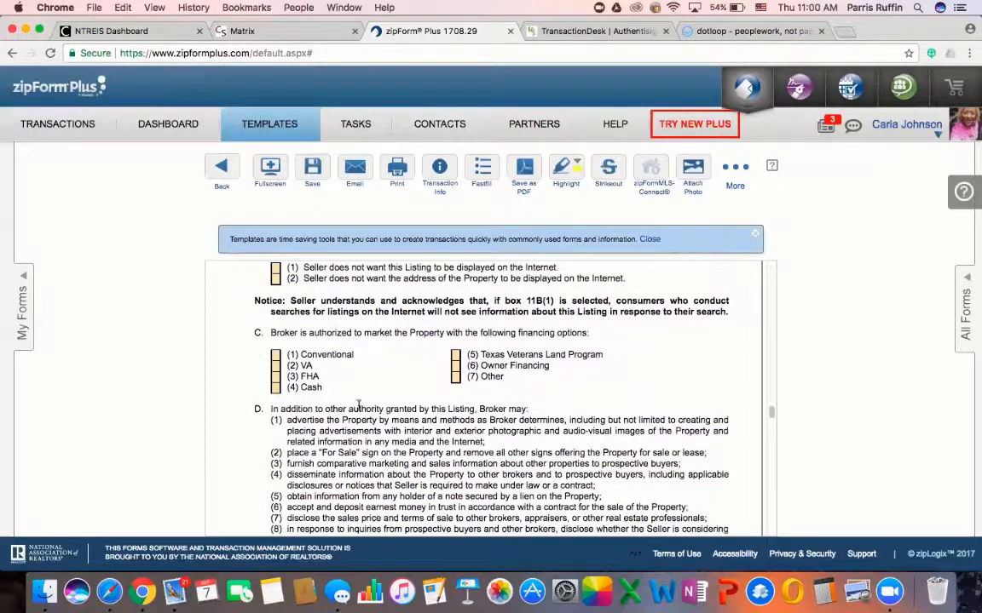
{"action": "scroll", "coordinate": [430, 511], "scroll_direction": "down", "scroll_amount": 10}
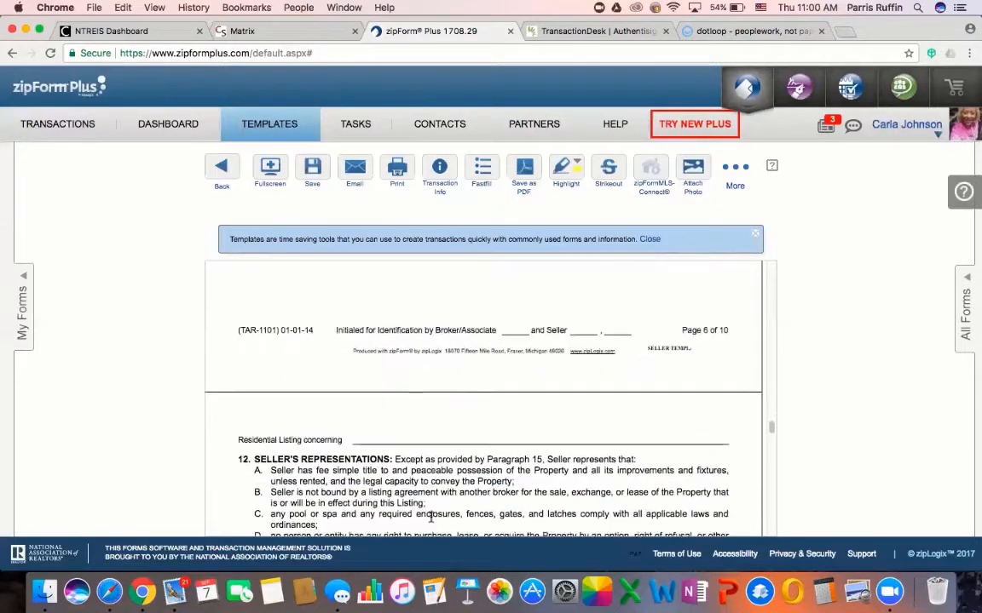
{"action": "scroll", "coordinate": [430, 512], "scroll_direction": "down", "scroll_amount": 2}
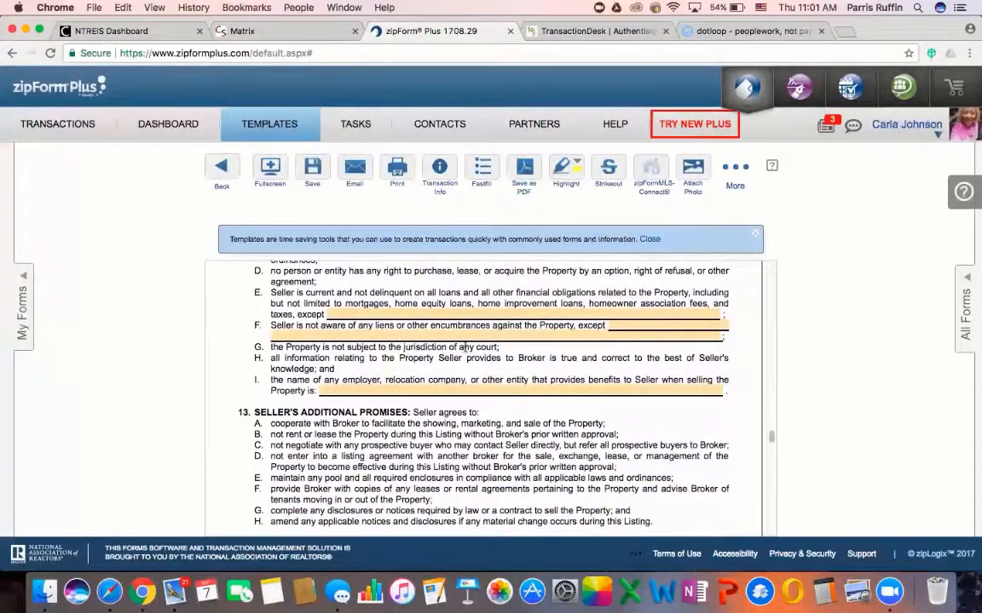
{"action": "scroll", "coordinate": [426, 307], "scroll_direction": "up", "scroll_amount": 4}
{"action": "scroll", "coordinate": [443, 375], "scroll_direction": "down", "scroll_amount": 6}
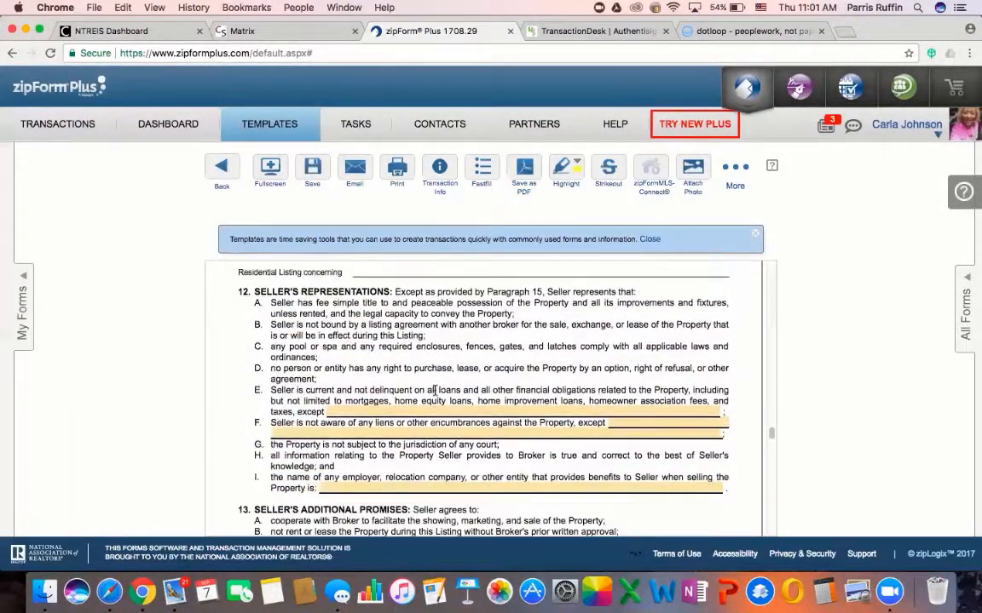
{"action": "scroll", "coordinate": [435, 391], "scroll_direction": "down", "scroll_amount": 5}
{"action": "scroll", "coordinate": [422, 375], "scroll_direction": "up", "scroll_amount": 6}
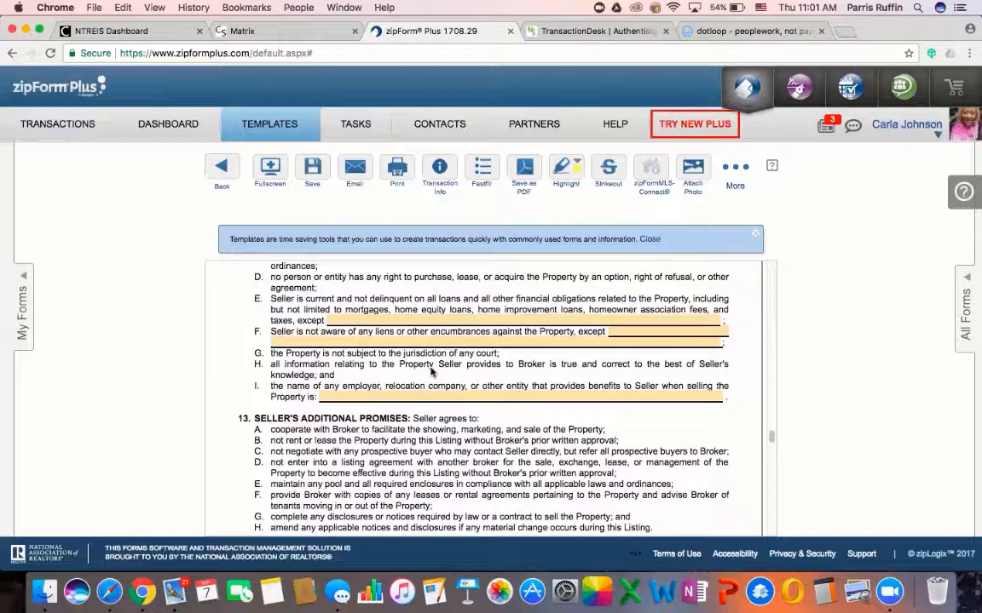
{"action": "scroll", "coordinate": [435, 375], "scroll_direction": "down", "scroll_amount": 10}
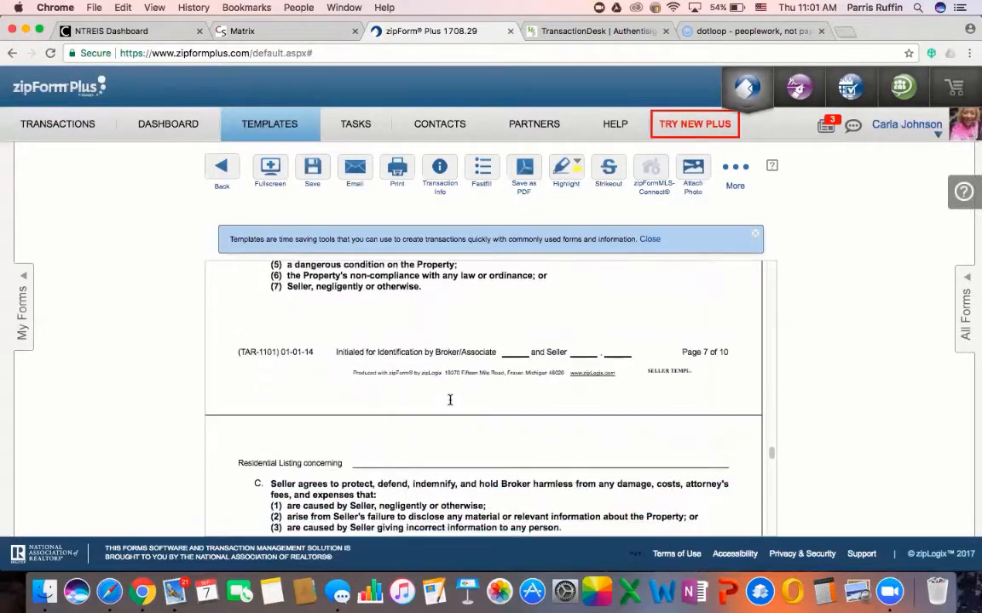
{"action": "scroll", "coordinate": [460, 443], "scroll_direction": "down", "scroll_amount": 6}
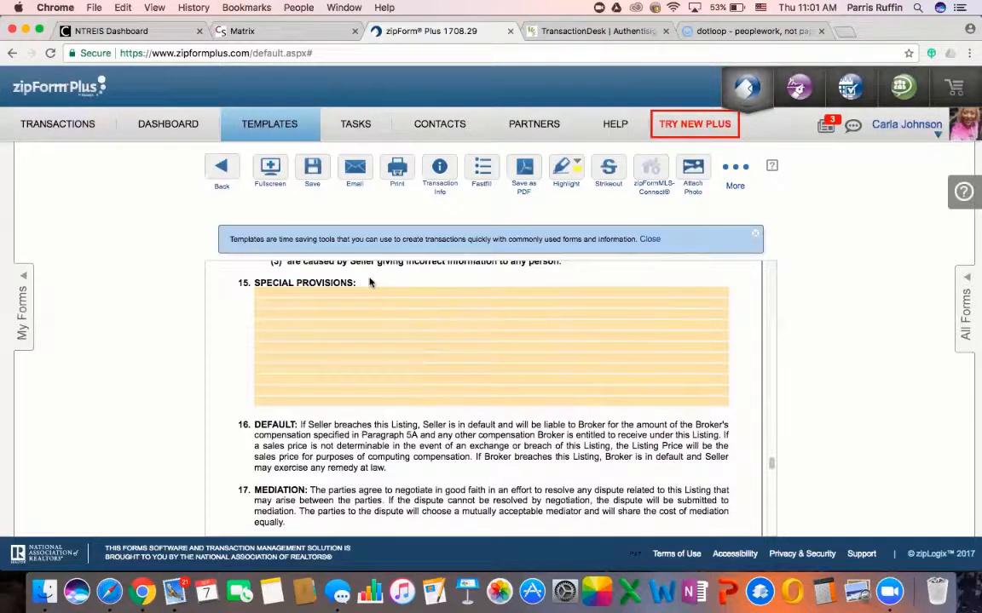
In paragraph 19, tick addenda B (Seller Disclosure Notice), D (T-47 affidavit) and O, leaving C unticked
{"action": "scroll", "coordinate": [430, 522], "scroll_direction": "down", "scroll_amount": 5}
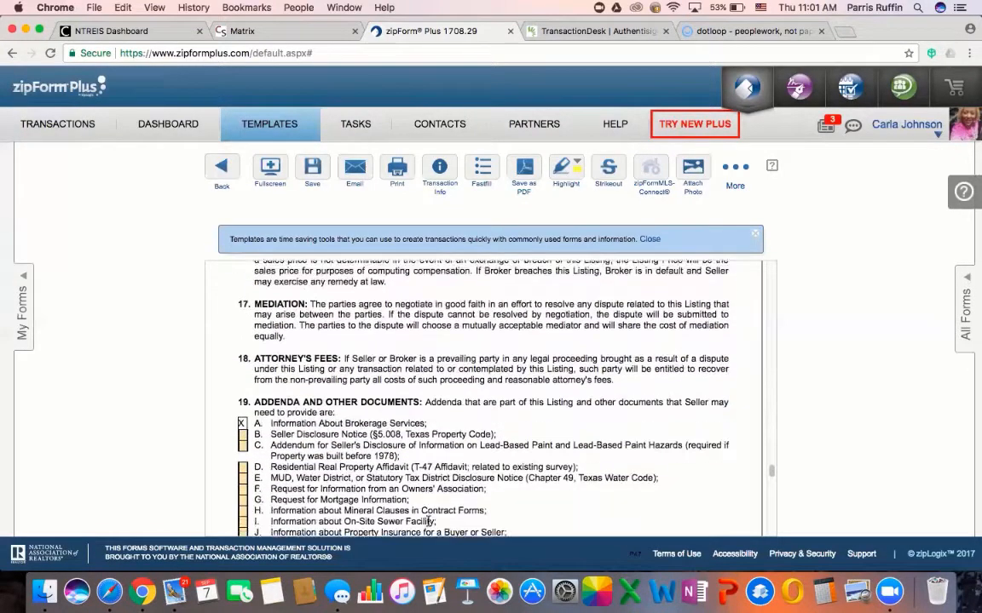
{"action": "scroll", "coordinate": [429, 521], "scroll_direction": "down", "scroll_amount": 3}
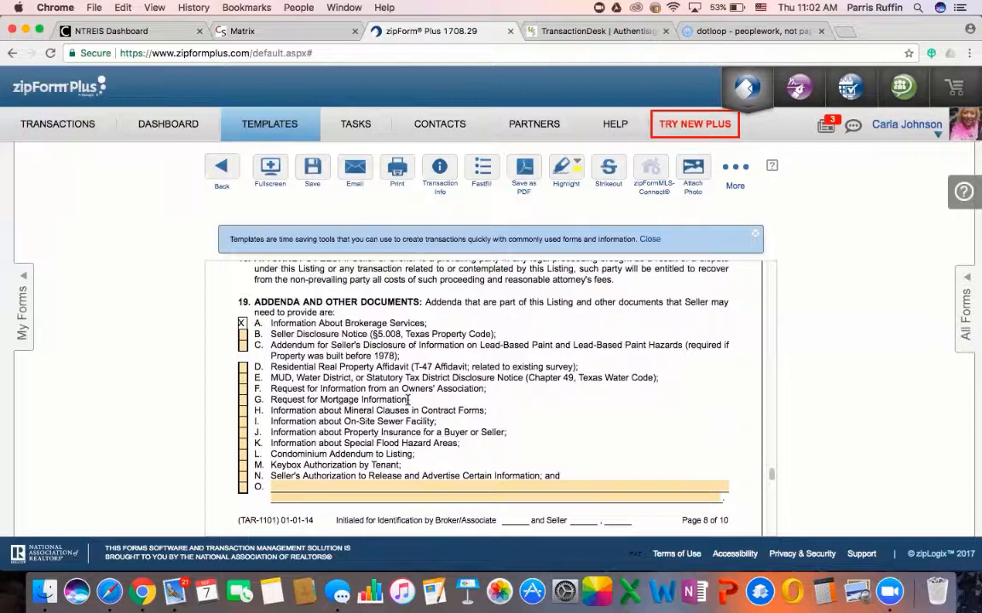
{"action": "left_click", "coordinate": [243, 335]}
{"action": "left_click", "coordinate": [242, 346]}
{"action": "key", "text": "space"}
{"action": "left_click", "coordinate": [244, 368]}
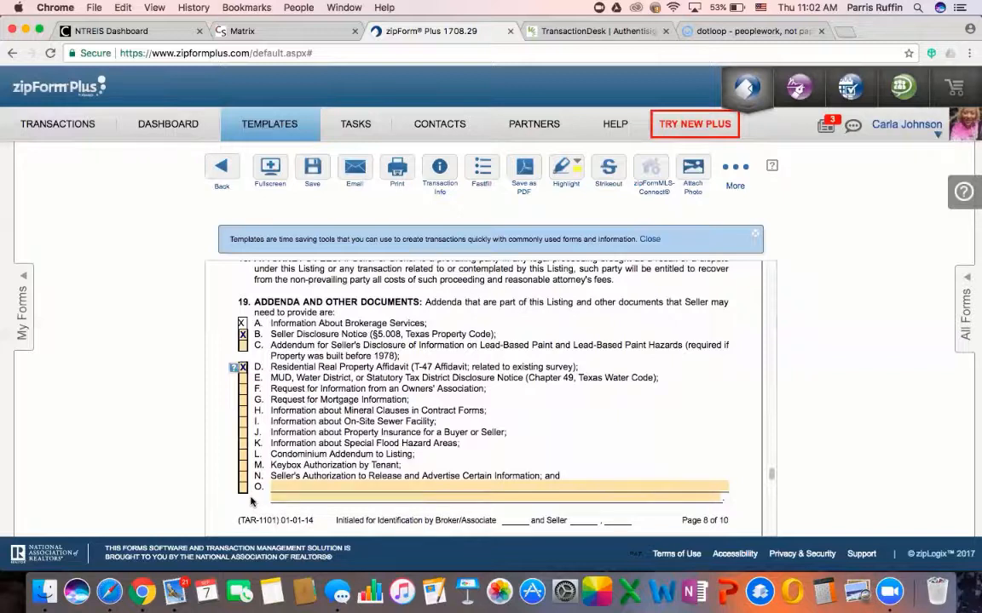
{"action": "left_click", "coordinate": [244, 487]}
Enter 'Authorization to Furnish TILA-RESPA Integrated Disclosures' on addendum line O, then scroll to the signature block
{"action": "left_click", "coordinate": [279, 484]}
{"action": "type", "text": "A"}
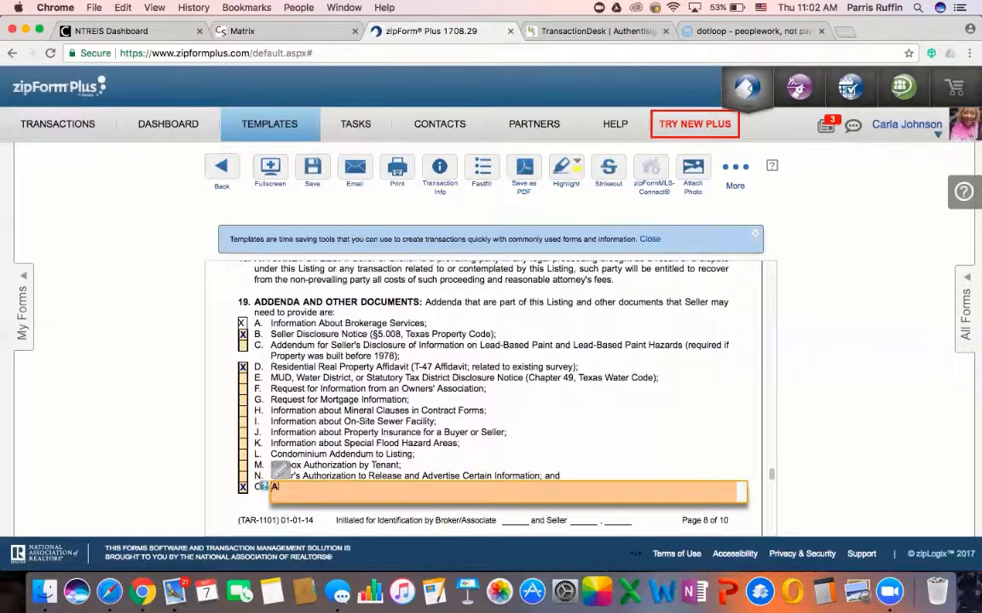
{"action": "type", "text": "uthorization to Furnish TI"}
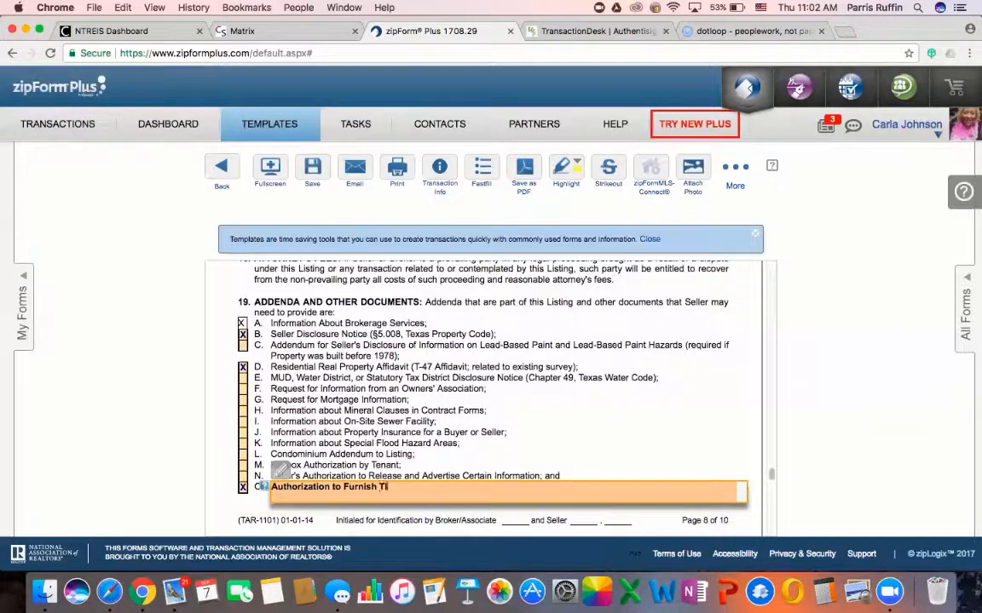
{"action": "type", "text": "LA-RESP"}
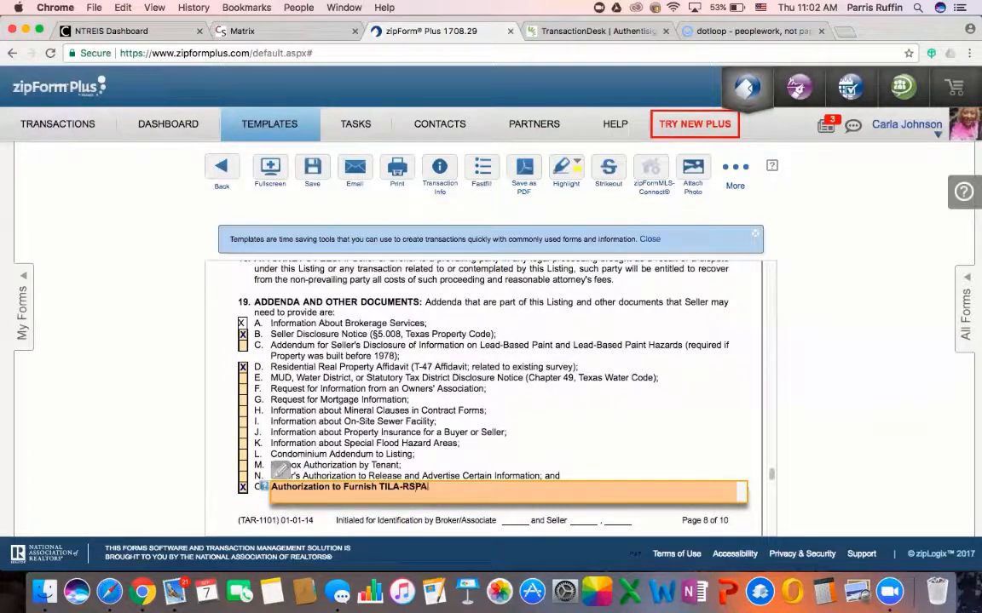
{"action": "type", "text": "A Integrated Disclosures"}
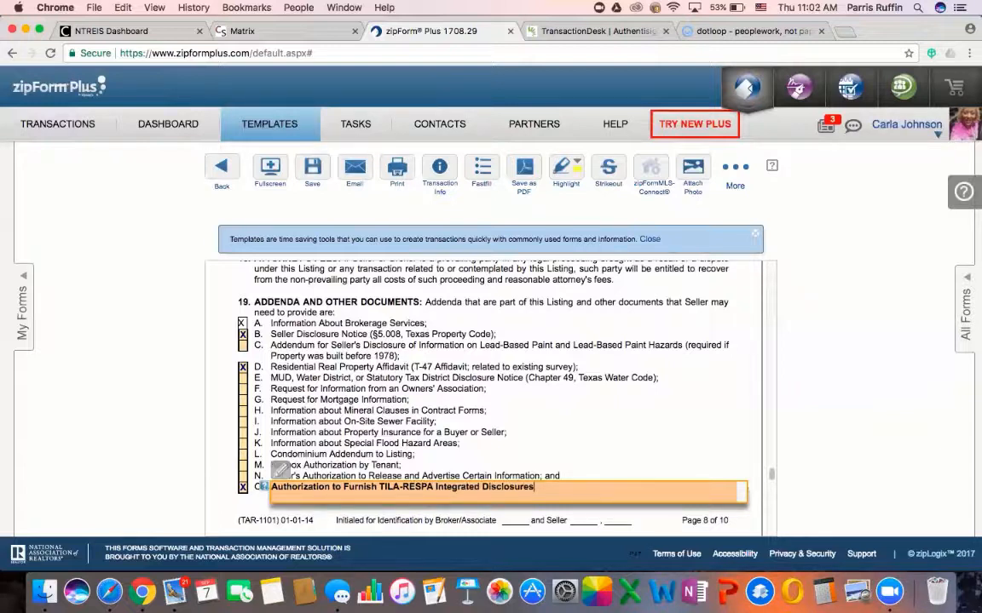
{"action": "left_click", "coordinate": [404, 421]}
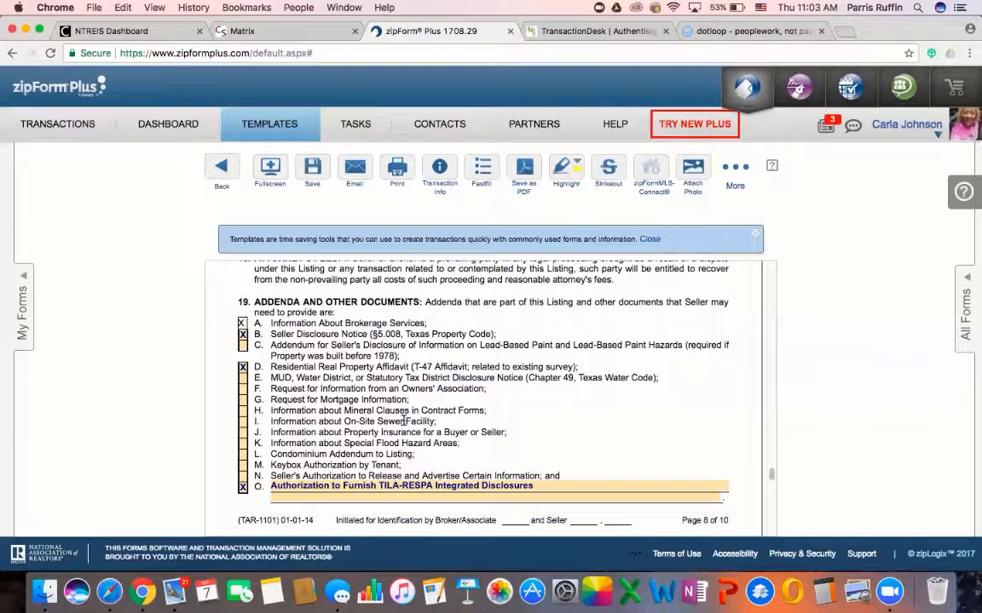
{"action": "scroll", "coordinate": [404, 421], "scroll_direction": "down", "scroll_amount": 2}
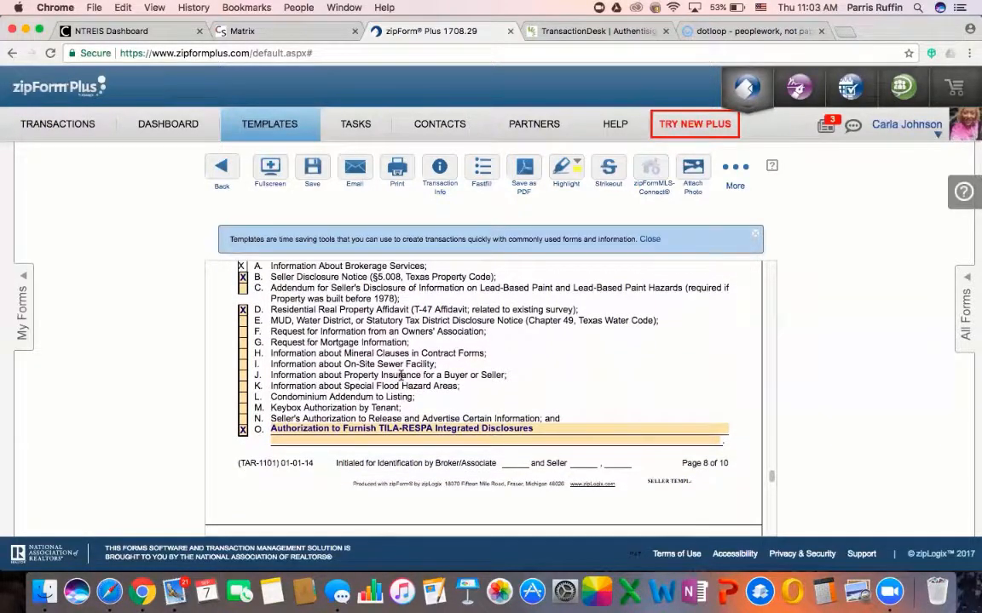
{"action": "scroll", "coordinate": [401, 375], "scroll_direction": "down", "scroll_amount": 10}
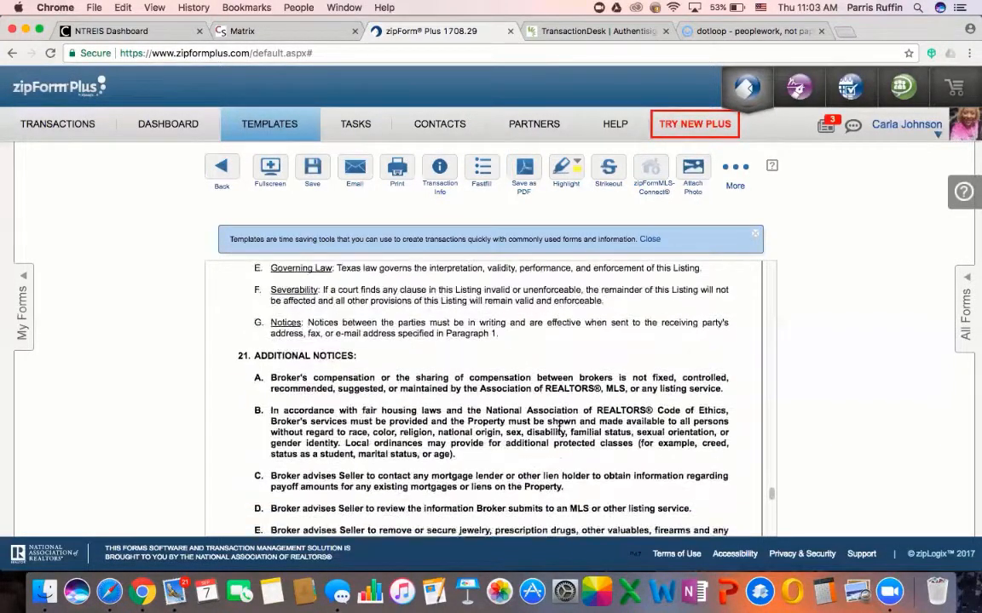
{"action": "scroll", "coordinate": [559, 425], "scroll_direction": "down", "scroll_amount": 8}
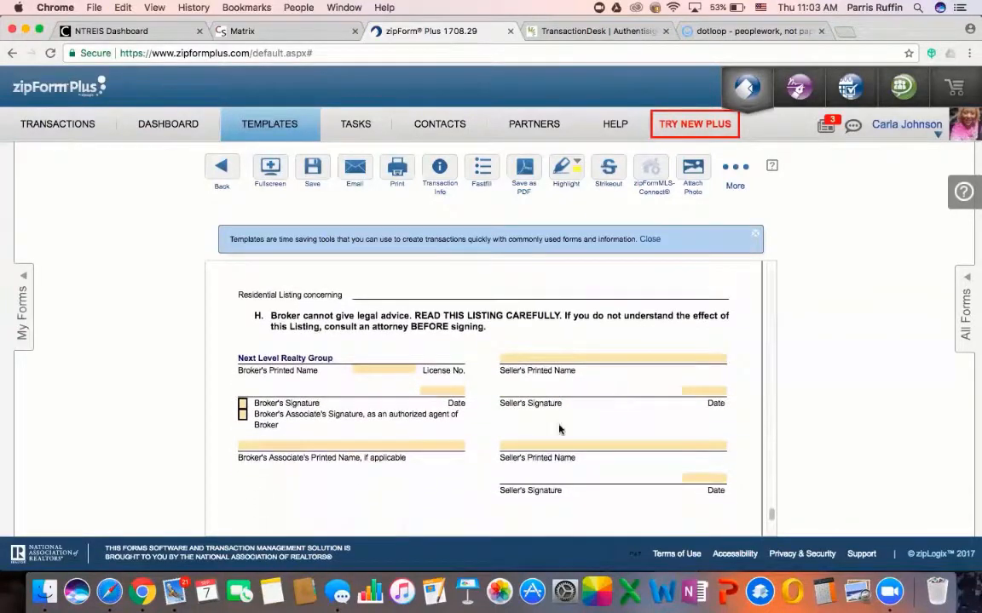
Tick the Broker's Associate's Signature box and fill in the associate's printed name
{"action": "left_click", "coordinate": [242, 414]}
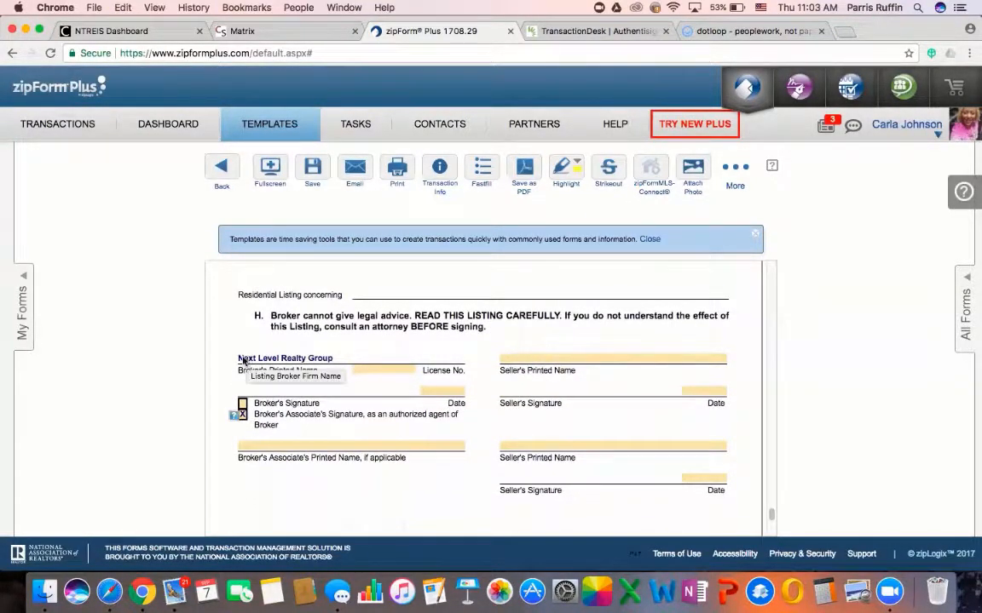
{"action": "left_click_drag", "start_coordinate": [243, 360], "coordinate": [333, 370]}
{"action": "left_click", "coordinate": [316, 370]}
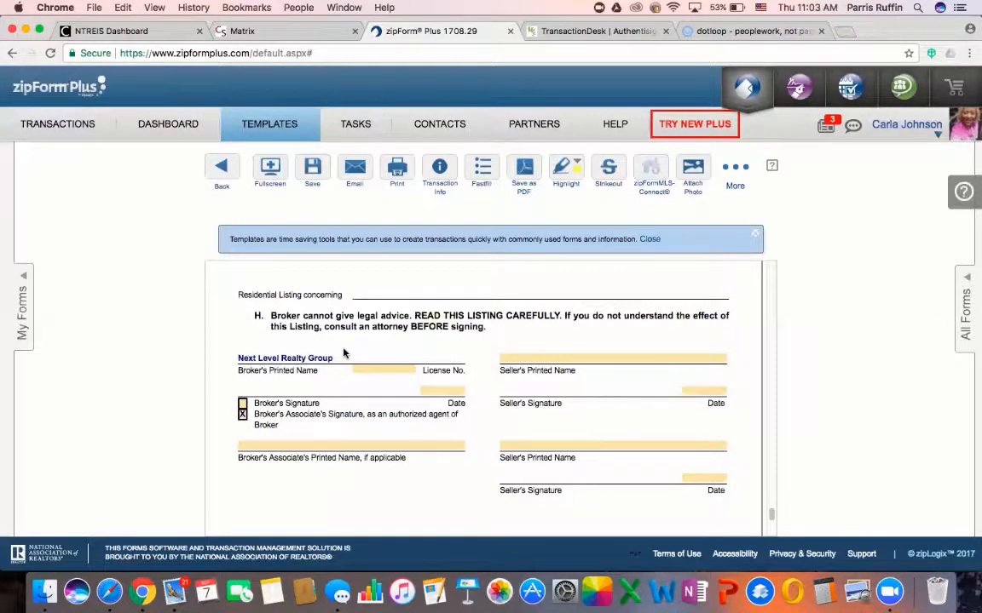
{"action": "left_click", "coordinate": [300, 445]}
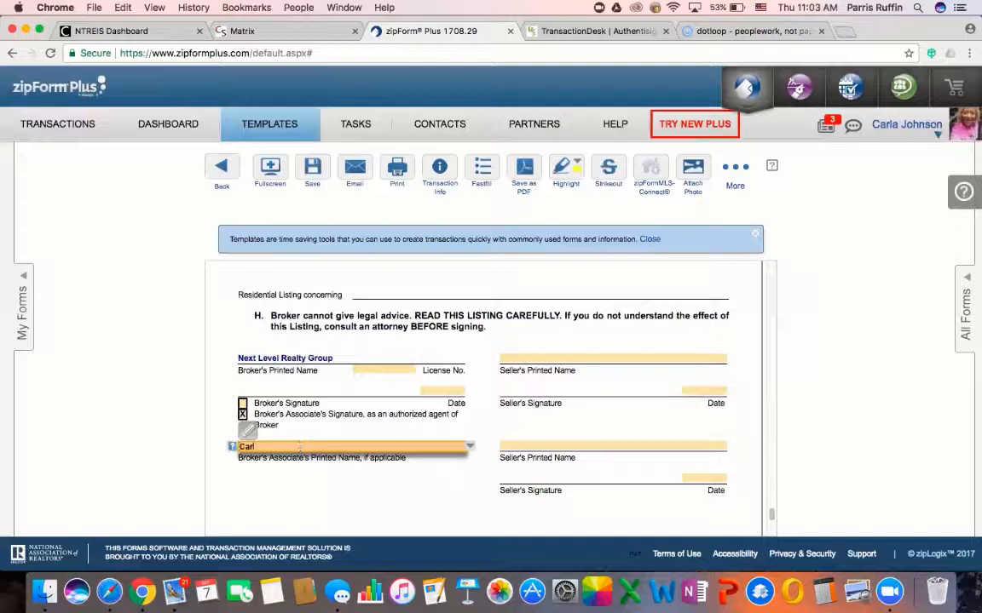
{"action": "left_click", "coordinate": [502, 300]}
{"action": "left_click", "coordinate": [521, 357]}
{"action": "left_click", "coordinate": [524, 444]}
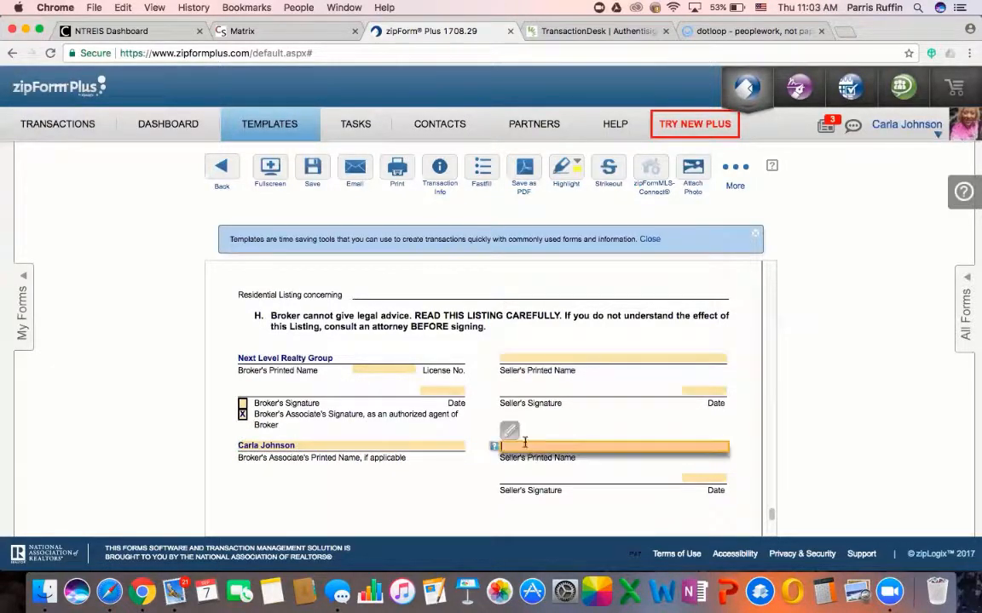
Save the filled listing agreement and scroll back up through the form
{"action": "left_click", "coordinate": [312, 167]}
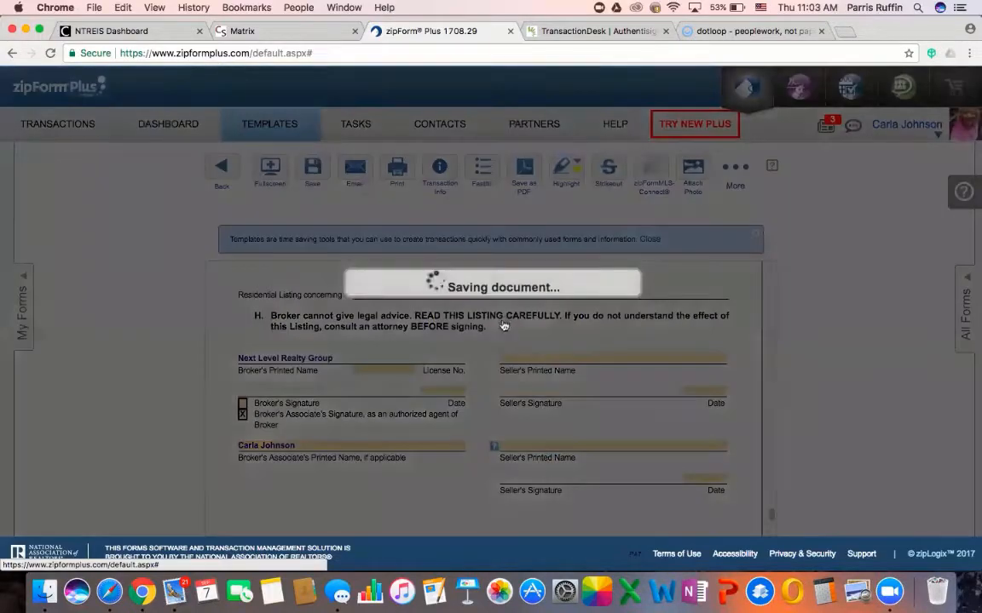
{"action": "scroll", "coordinate": [468, 312], "scroll_direction": "up", "scroll_amount": 10}
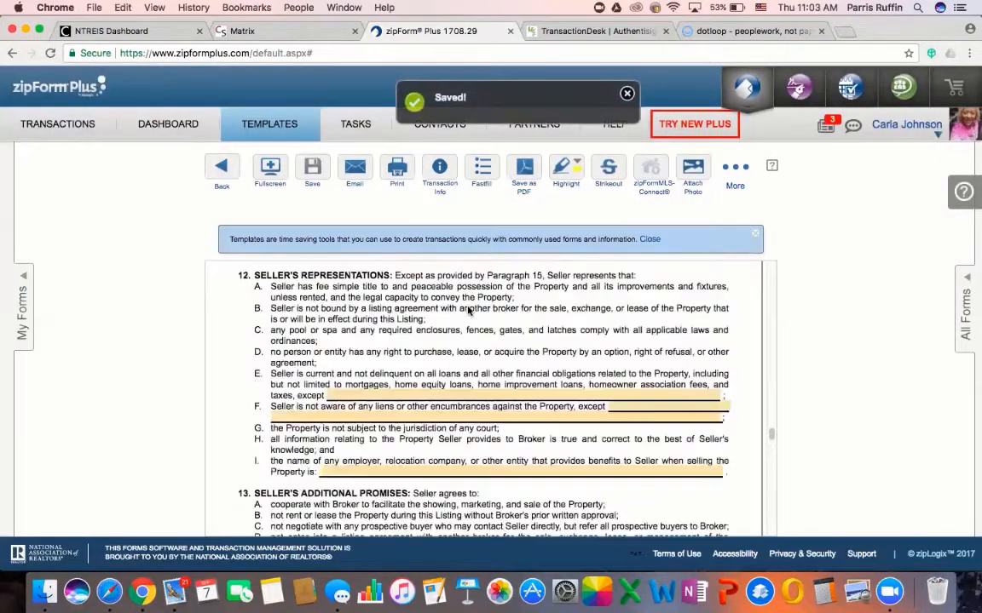
{"action": "scroll", "coordinate": [467, 312], "scroll_direction": "up", "scroll_amount": 15}
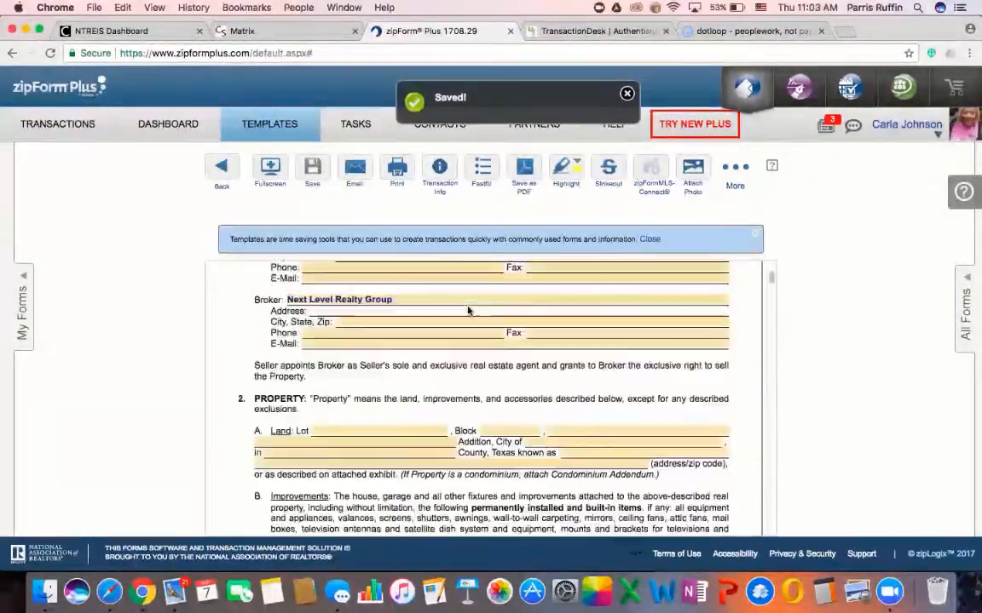
{"action": "scroll", "coordinate": [467, 312], "scroll_direction": "up", "scroll_amount": 5}
{"action": "scroll", "coordinate": [375, 346], "scroll_direction": "down", "scroll_amount": 2}
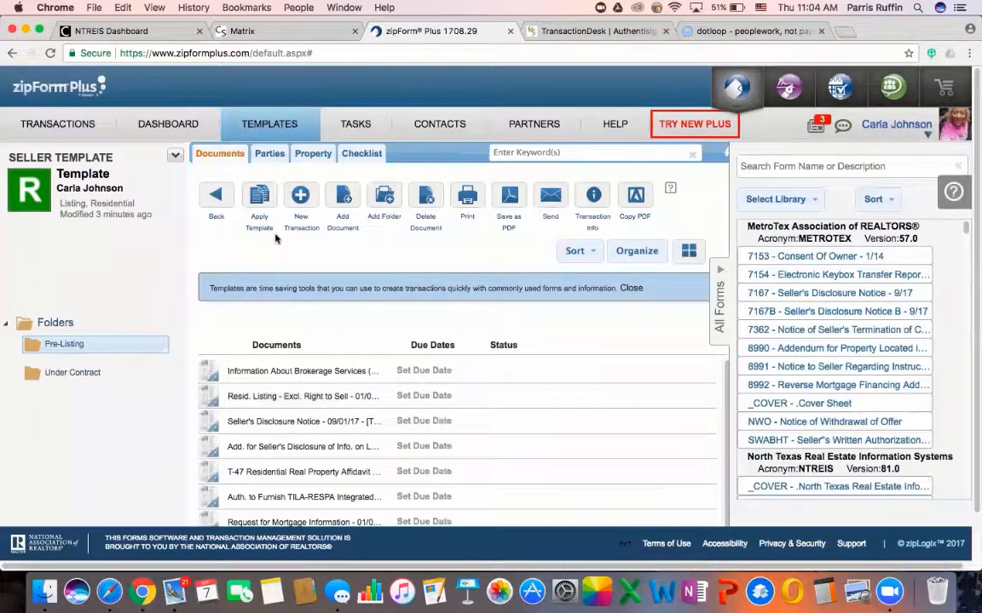
Start a new transaction named after the seller and property address
{"action": "left_click", "coordinate": [58, 125]}
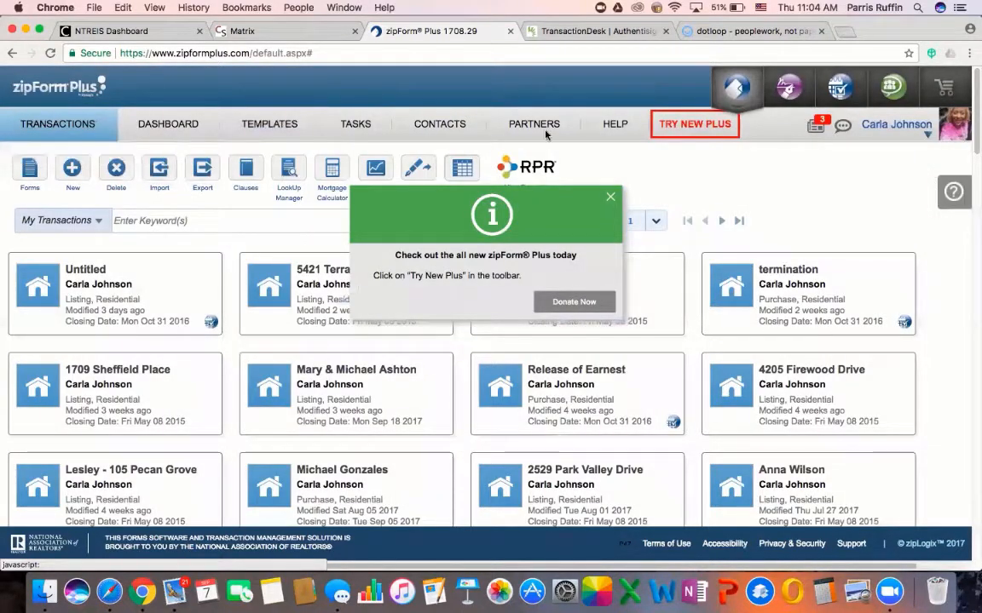
{"action": "left_click", "coordinate": [611, 197]}
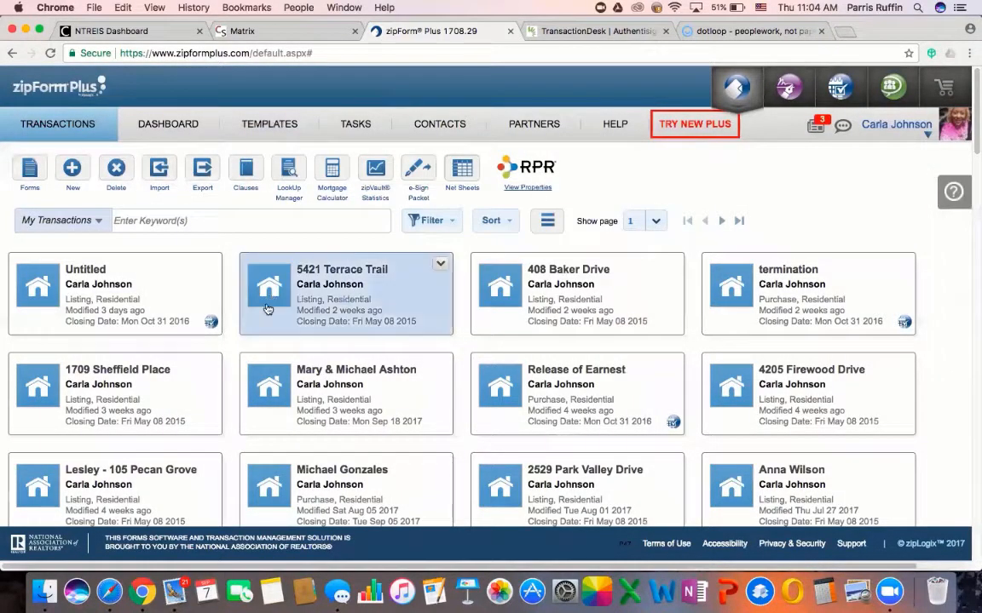
{"action": "left_click", "coordinate": [72, 168]}
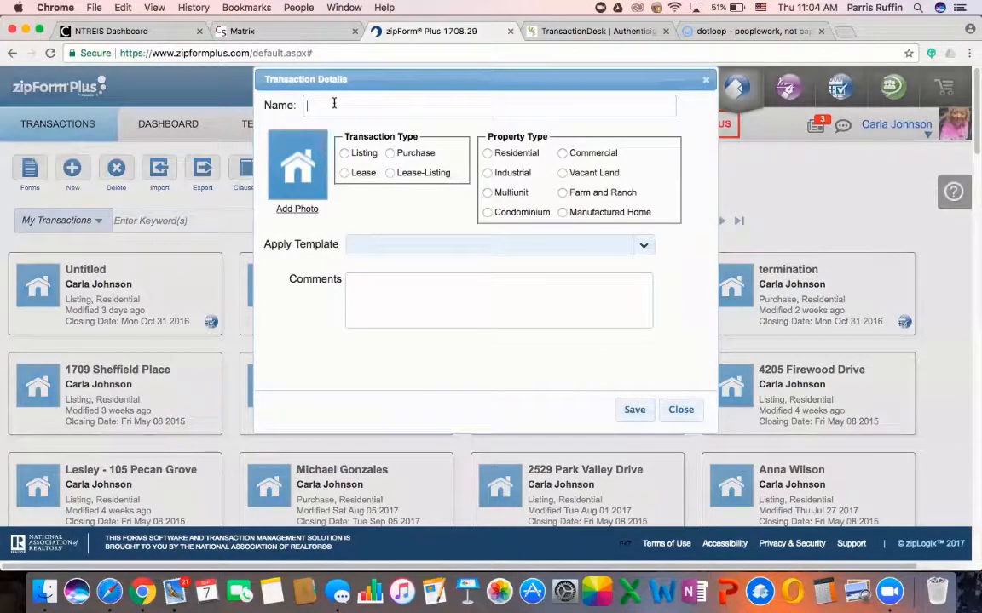
{"action": "type", "text": "John Doe"}
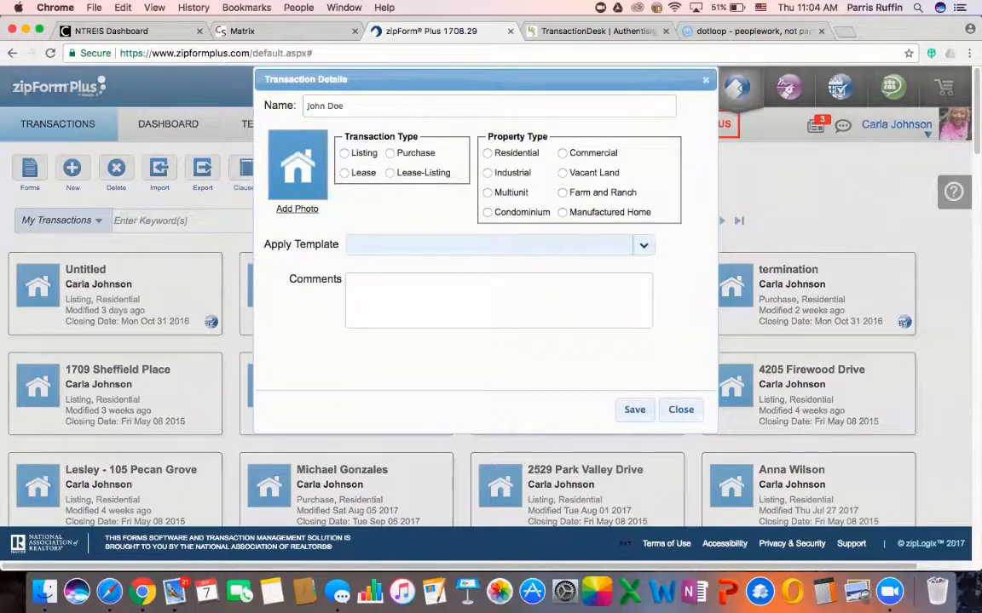
{"action": "type", "text": " - 123"}
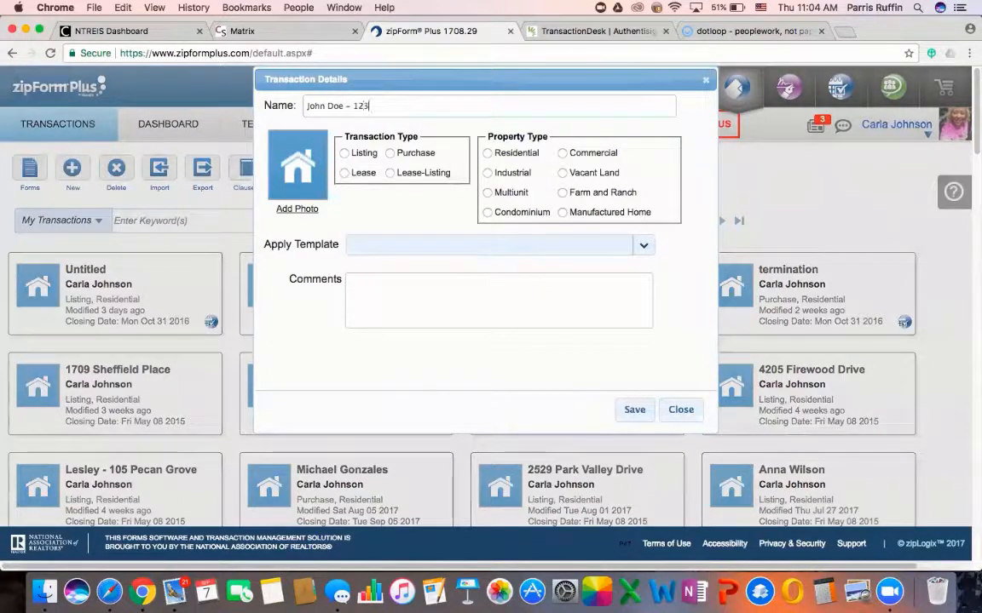
{"action": "type", "text": "4 XYZ Street"}
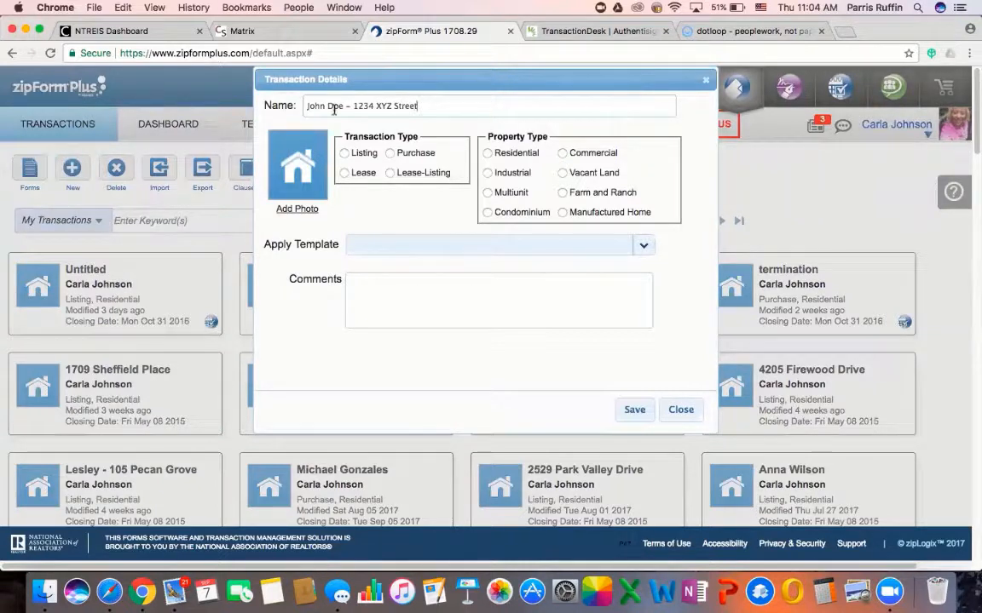
Set it to Listing and Residential, apply '[ Agent ] - SELLER TEMPLATE', and save
{"action": "left_click", "coordinate": [344, 154]}
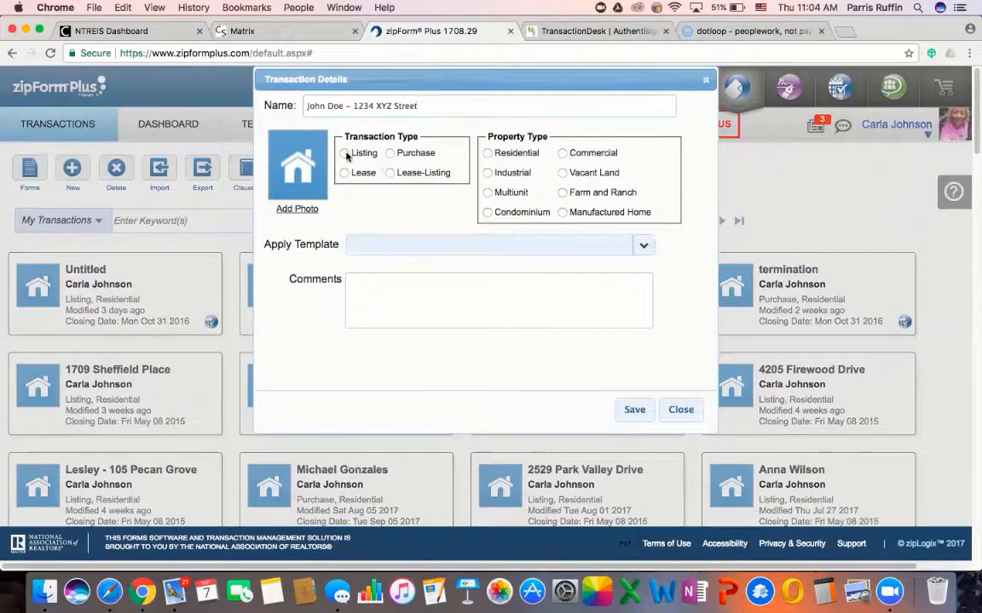
{"action": "left_click", "coordinate": [487, 154]}
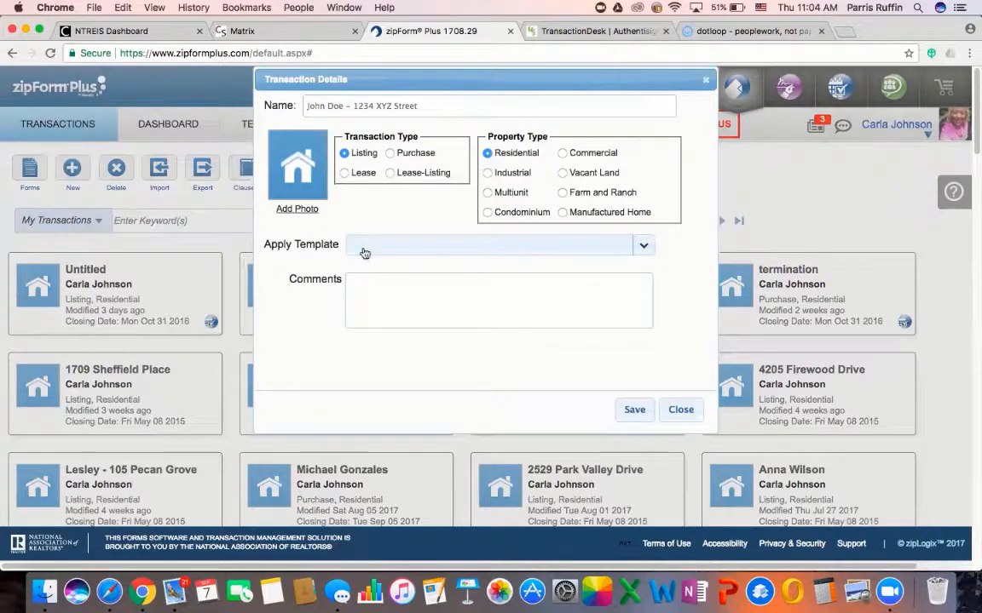
{"action": "left_click", "coordinate": [646, 246]}
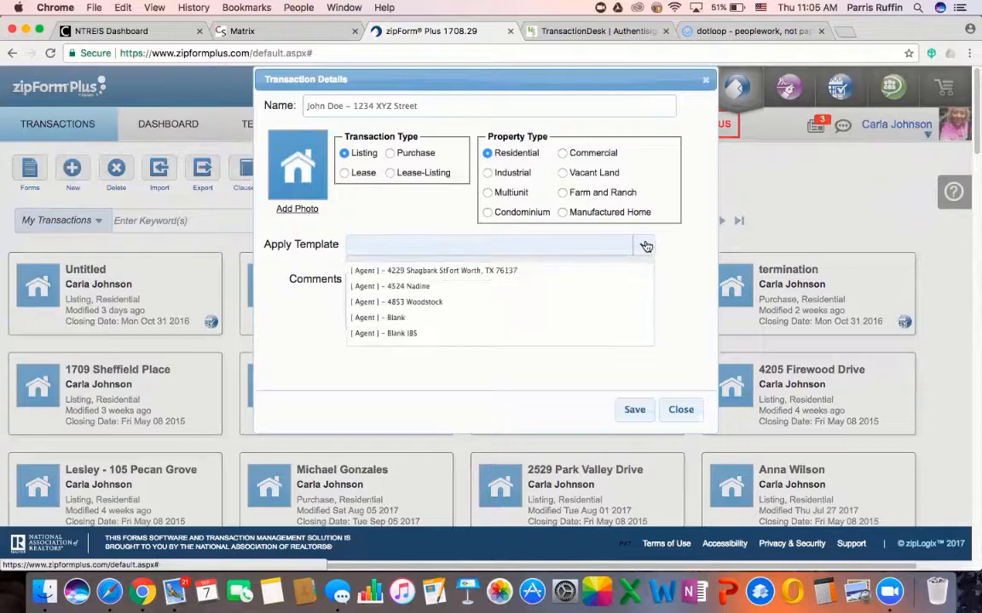
{"action": "scroll", "coordinate": [583, 308], "scroll_direction": "down", "scroll_amount": 3}
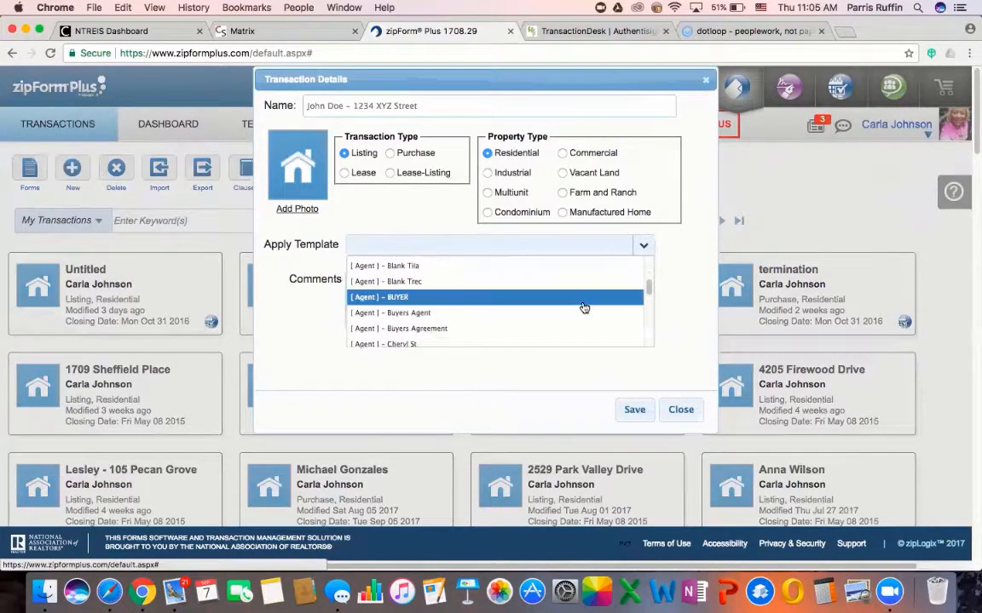
{"action": "scroll", "coordinate": [583, 307], "scroll_direction": "down", "scroll_amount": 10}
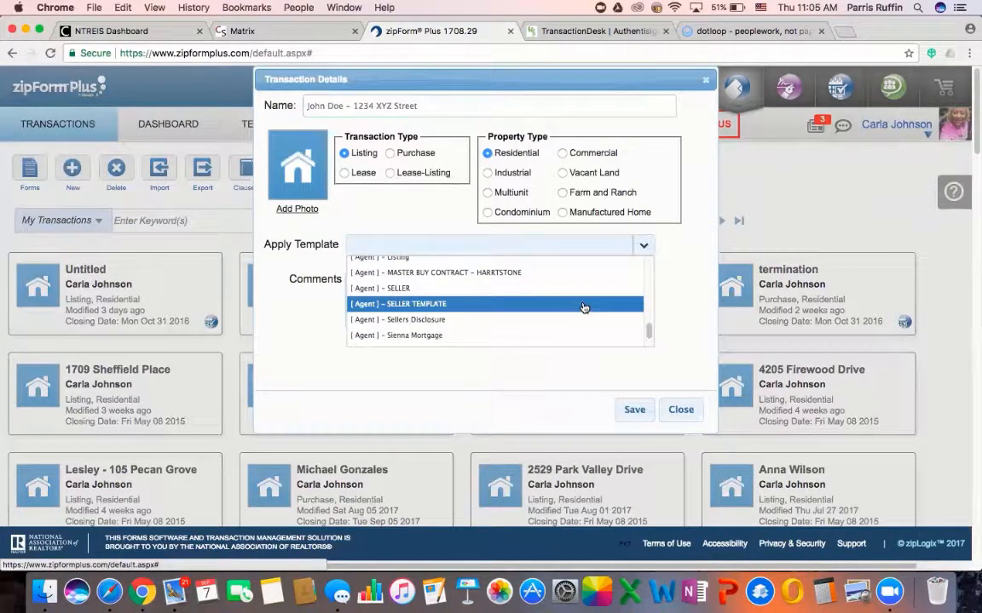
{"action": "left_click", "coordinate": [417, 303]}
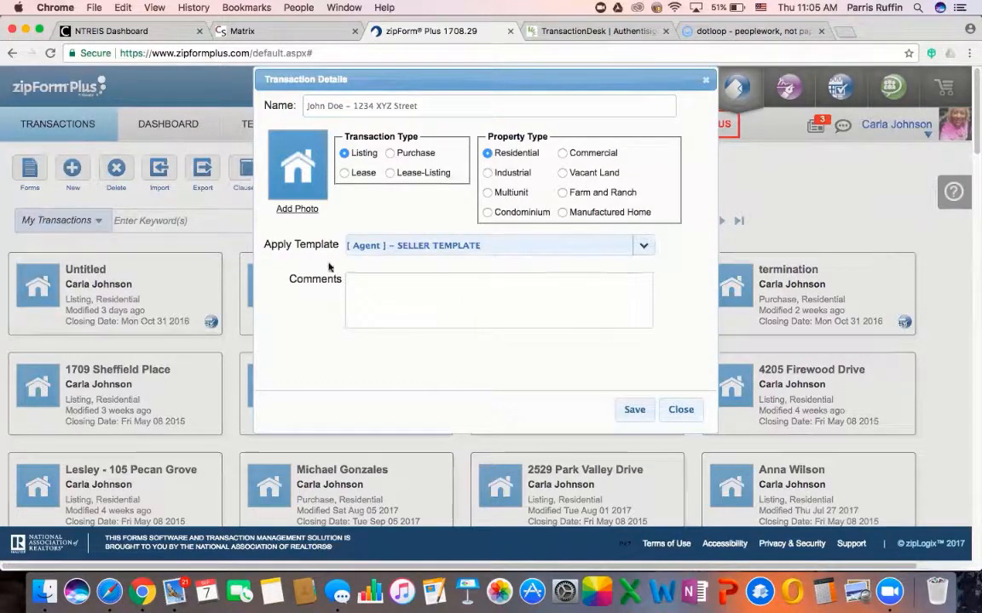
{"action": "left_click", "coordinate": [635, 411]}
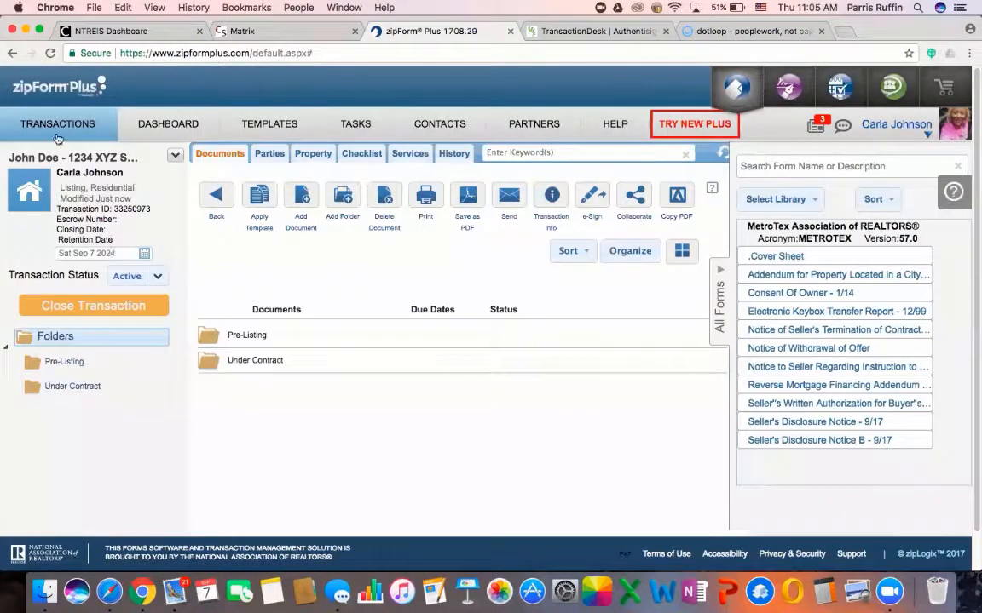
Open 'Resid. Listing - Excl. Right to Sell' from Pre-Listing and scroll through its pre-filled fields
{"action": "double_click", "coordinate": [255, 338]}
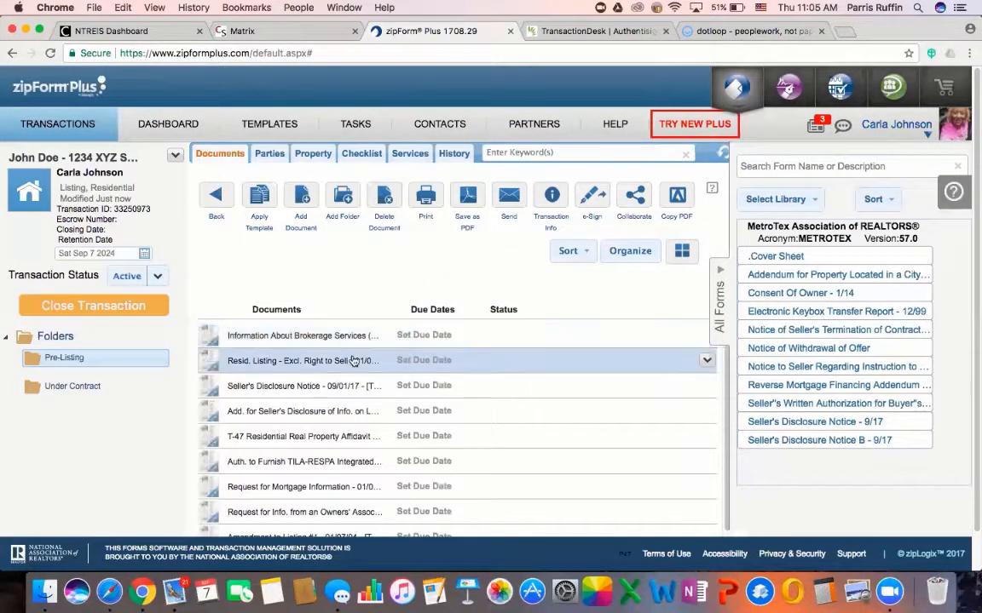
{"action": "left_click", "coordinate": [296, 362]}
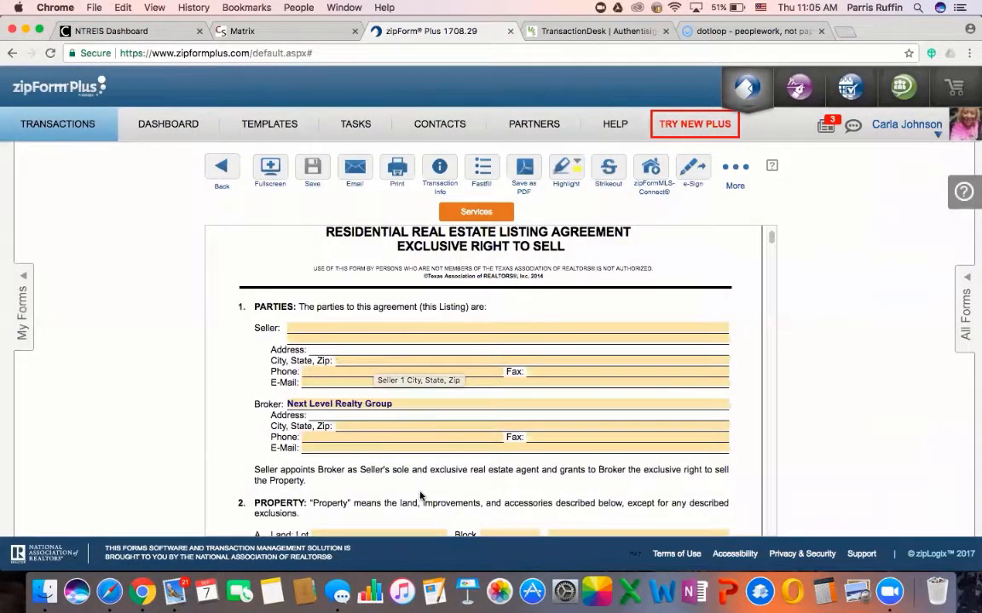
{"action": "scroll", "coordinate": [420, 498], "scroll_direction": "down", "scroll_amount": 1}
{"action": "scroll", "coordinate": [420, 498], "scroll_direction": "down", "scroll_amount": 2}
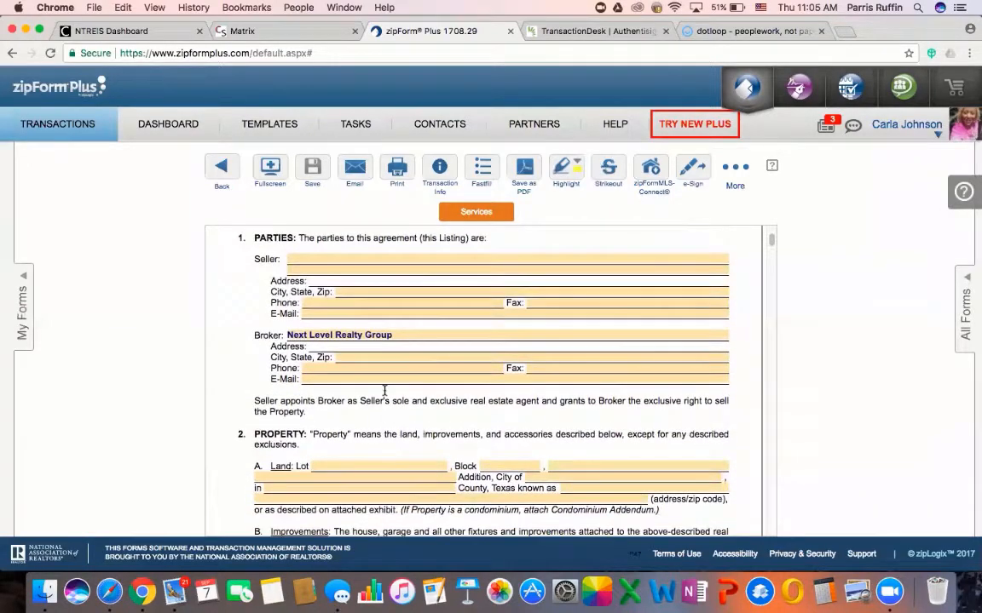
{"action": "scroll", "coordinate": [412, 404], "scroll_direction": "down", "scroll_amount": 10}
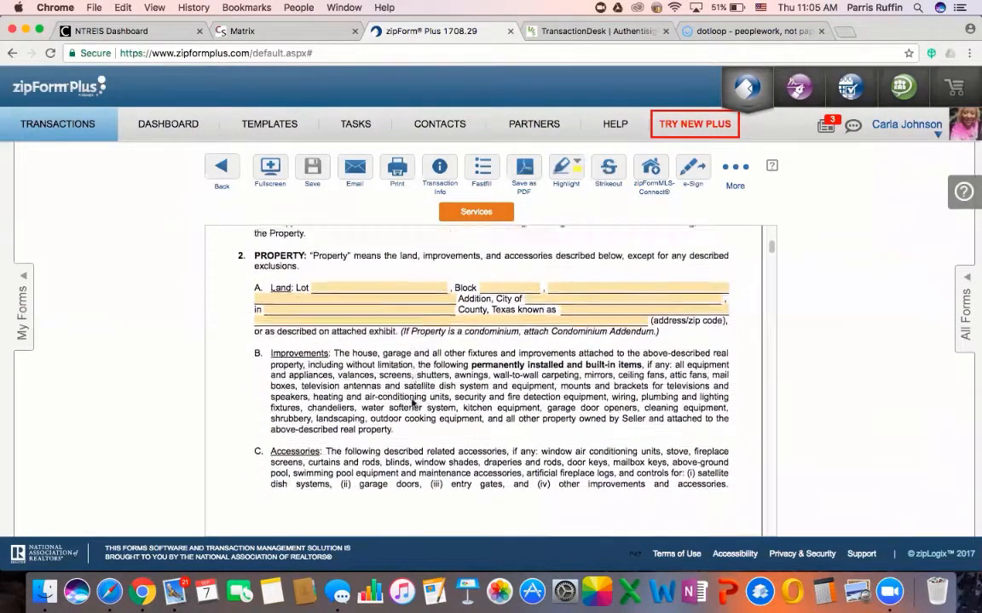
{"action": "scroll", "coordinate": [412, 413], "scroll_direction": "down", "scroll_amount": 10}
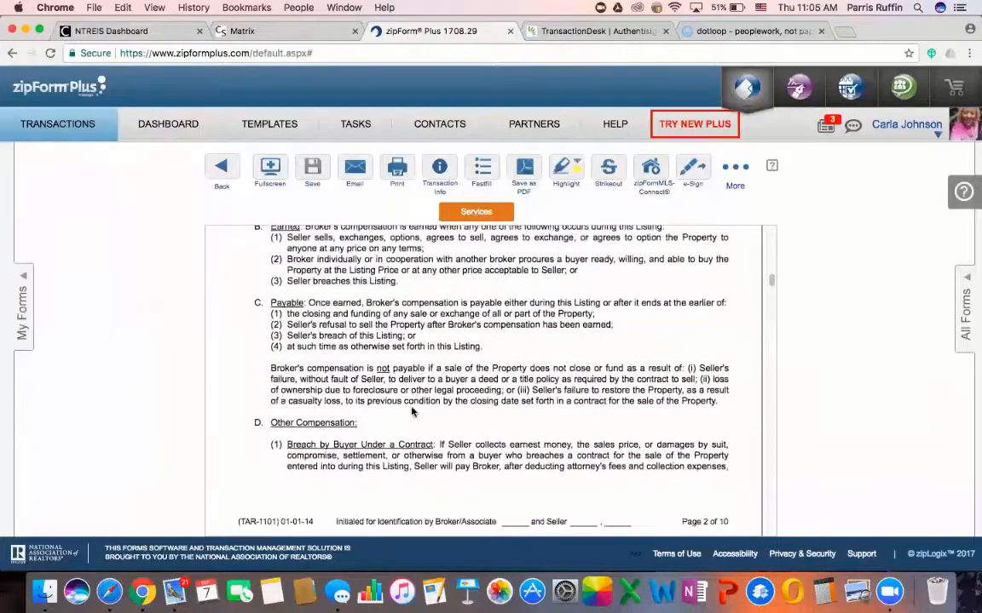
{"action": "scroll", "coordinate": [412, 412], "scroll_direction": "down", "scroll_amount": 6}
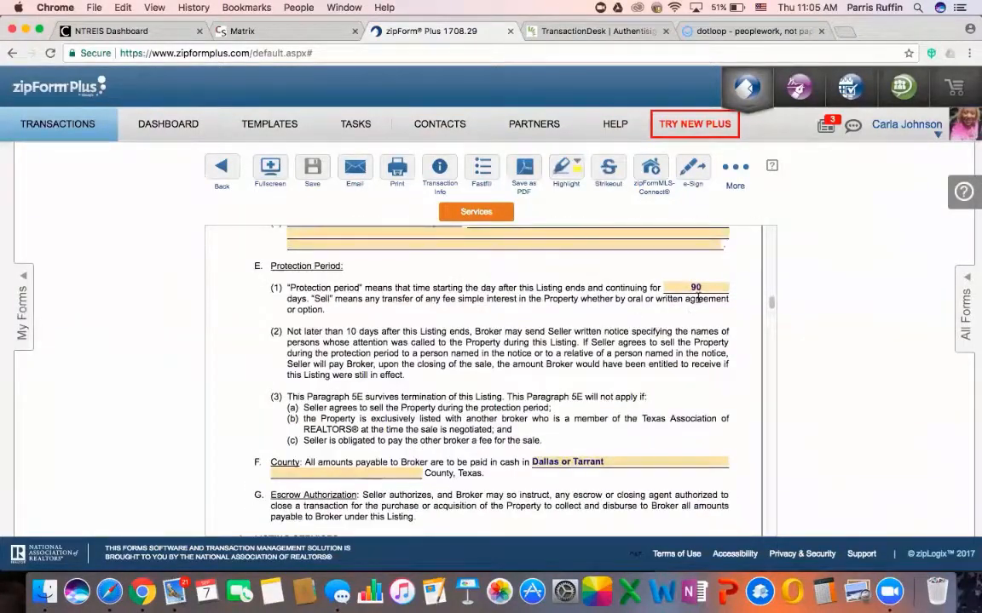
{"action": "scroll", "coordinate": [528, 493], "scroll_direction": "down", "scroll_amount": 10}
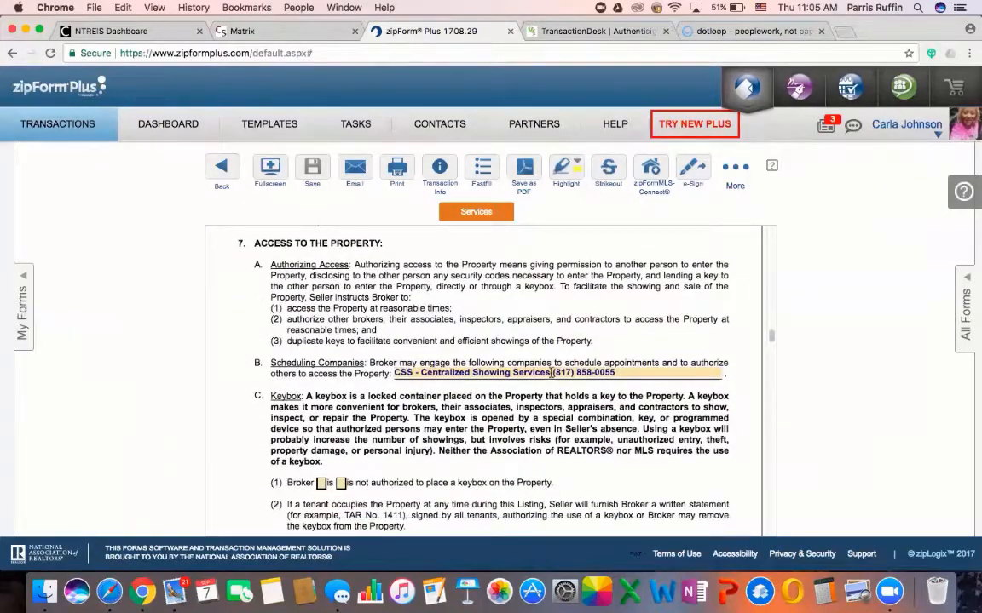
{"action": "scroll", "coordinate": [551, 372], "scroll_direction": "down", "scroll_amount": 15}
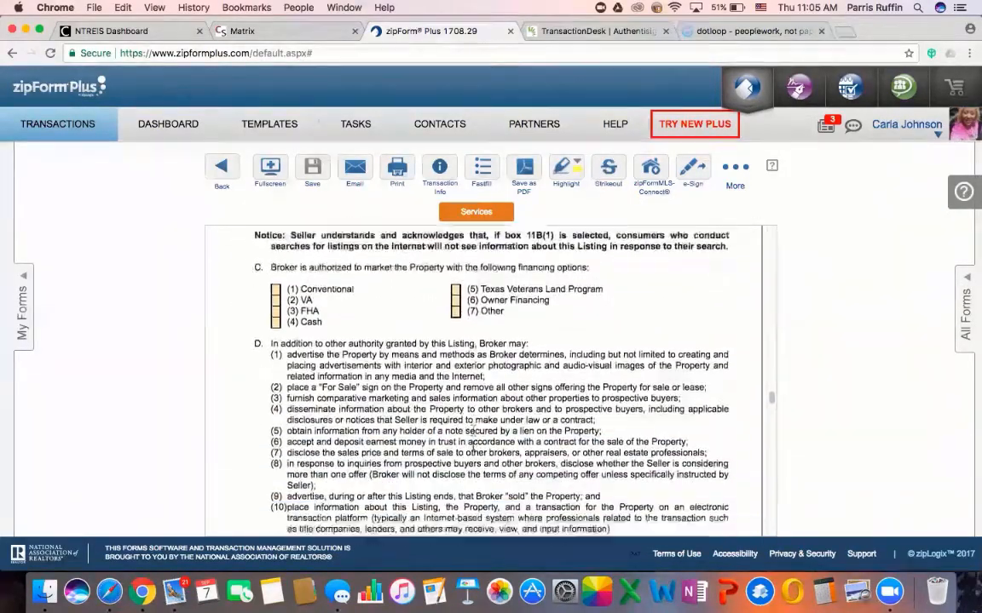
{"action": "scroll", "coordinate": [473, 447], "scroll_direction": "down", "scroll_amount": 15}
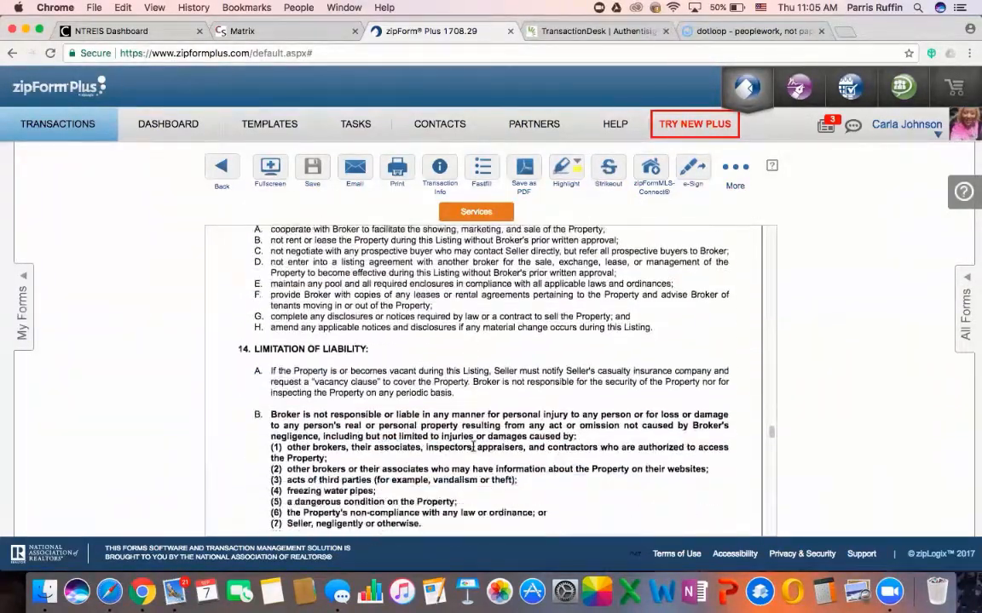
{"action": "scroll", "coordinate": [473, 447], "scroll_direction": "down", "scroll_amount": 15}
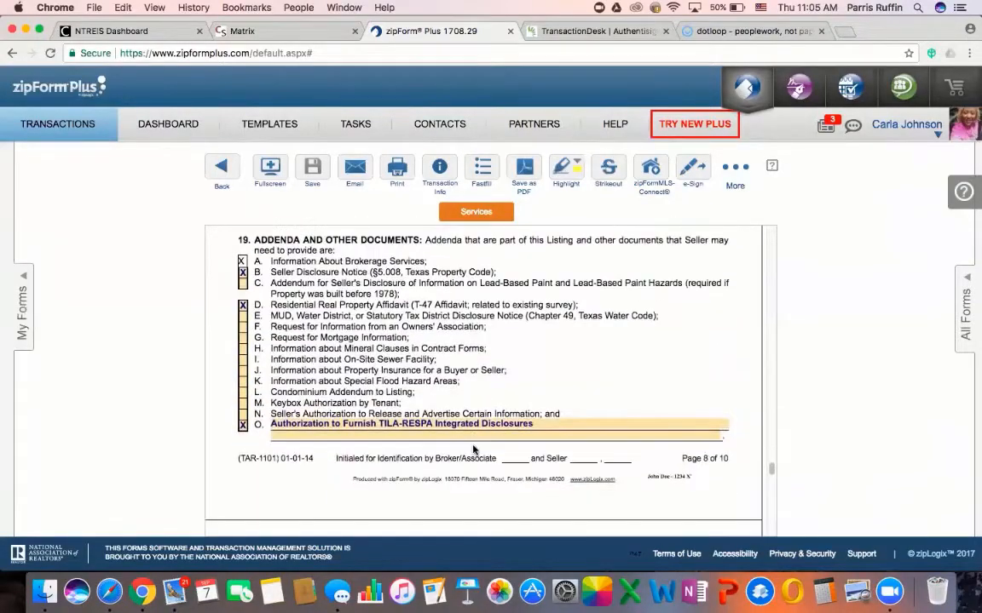
{"action": "scroll", "coordinate": [472, 450], "scroll_direction": "up", "scroll_amount": 20}
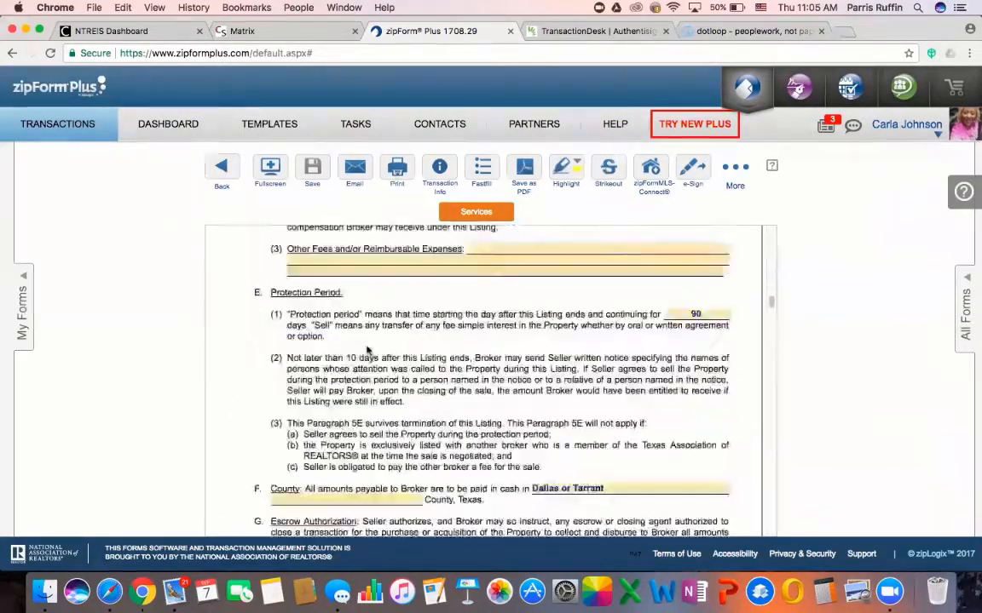
{"action": "scroll", "coordinate": [368, 349], "scroll_direction": "up", "scroll_amount": 15}
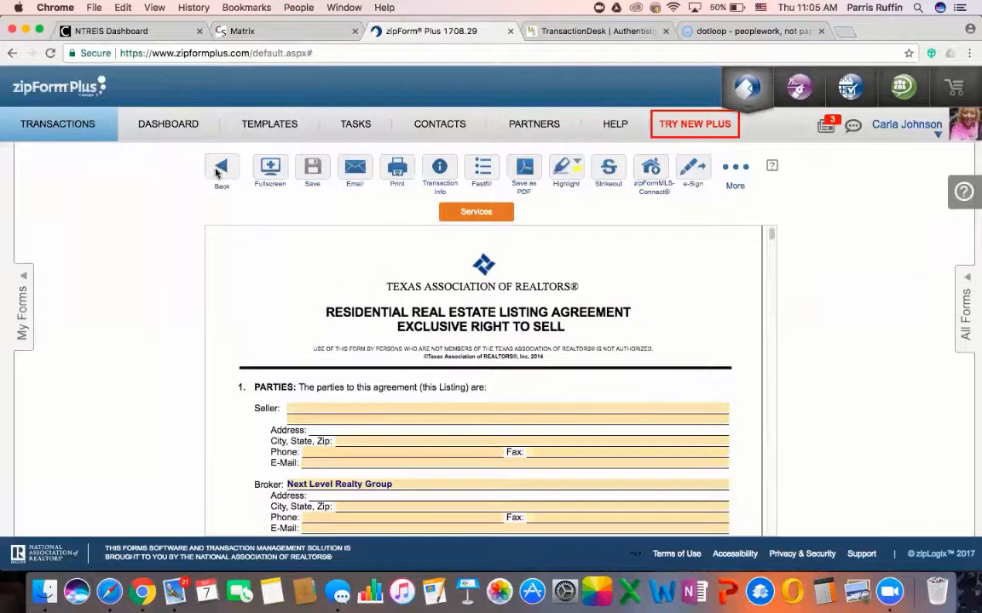
Leave the listing agreement, abandon the Save as PDF export, and return to the transaction's folders
{"action": "left_click", "coordinate": [220, 168]}
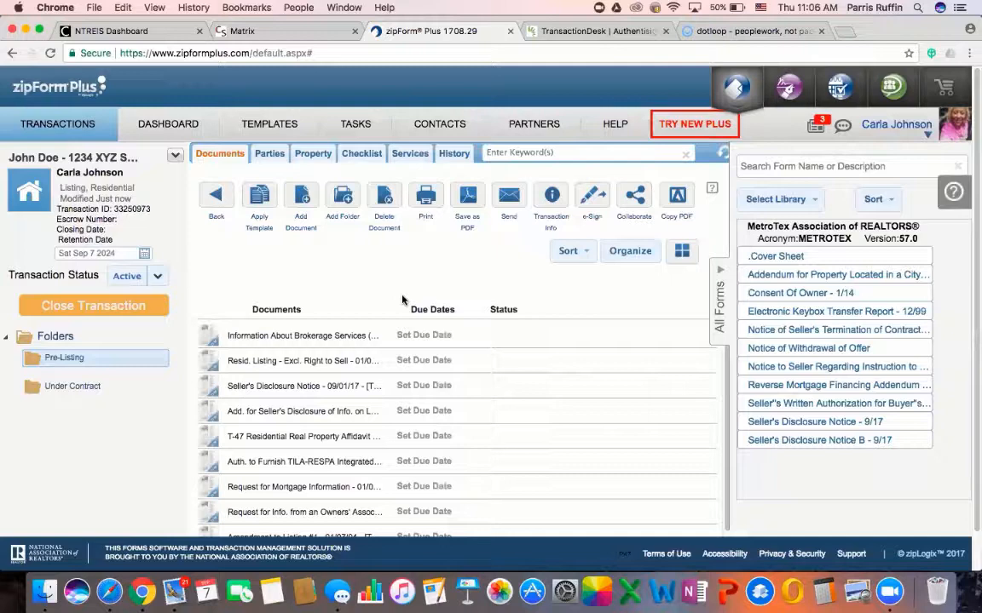
{"action": "left_click", "coordinate": [457, 201]}
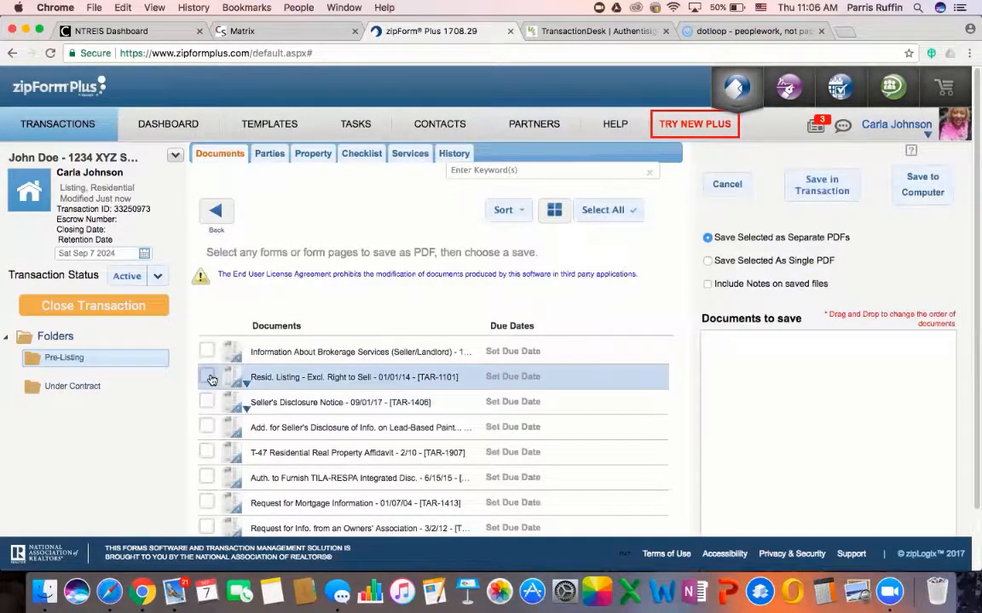
{"action": "left_click", "coordinate": [216, 211]}
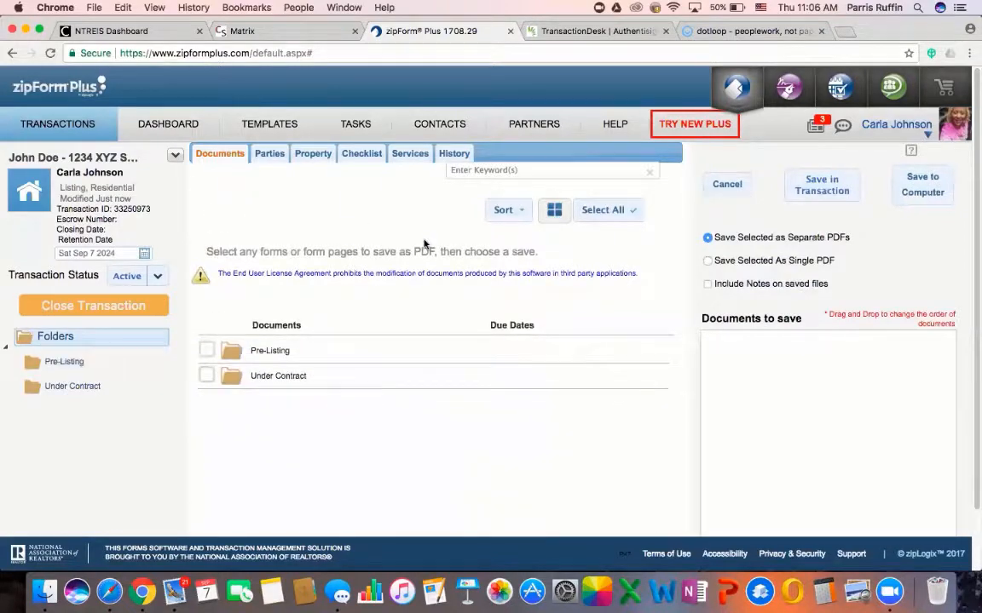
{"action": "left_click", "coordinate": [726, 184]}
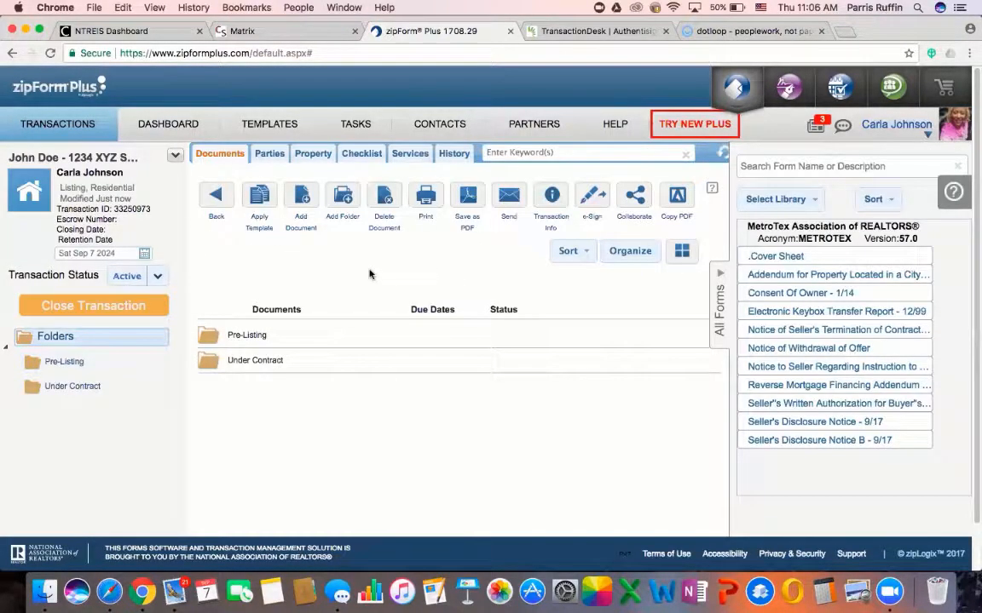
Open Pre-Listing, select the listing agreement for PDF export, then cancel without saving
{"action": "left_click", "coordinate": [237, 337]}
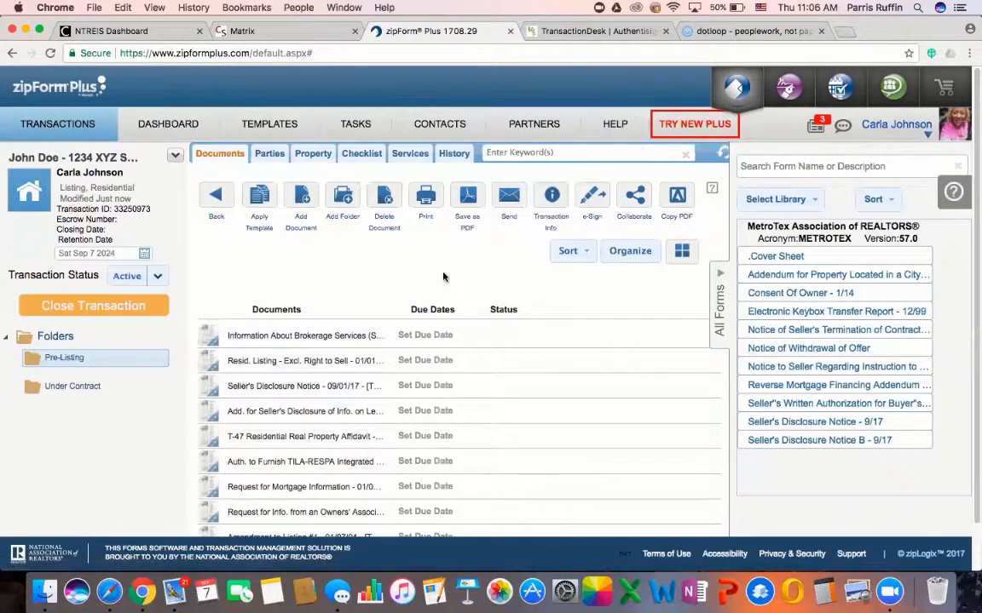
{"action": "left_click", "coordinate": [467, 195]}
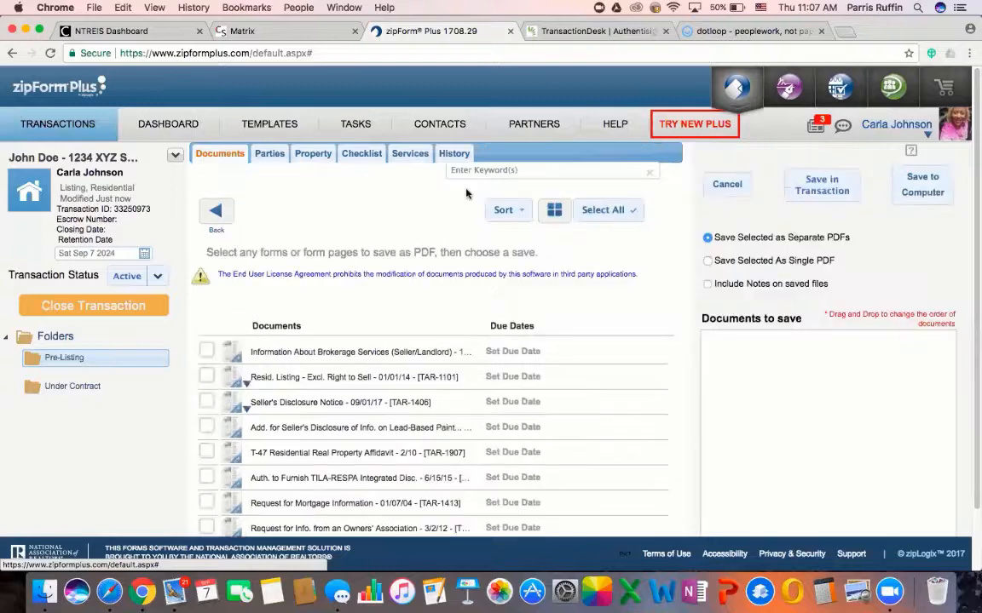
{"action": "left_click", "coordinate": [206, 377]}
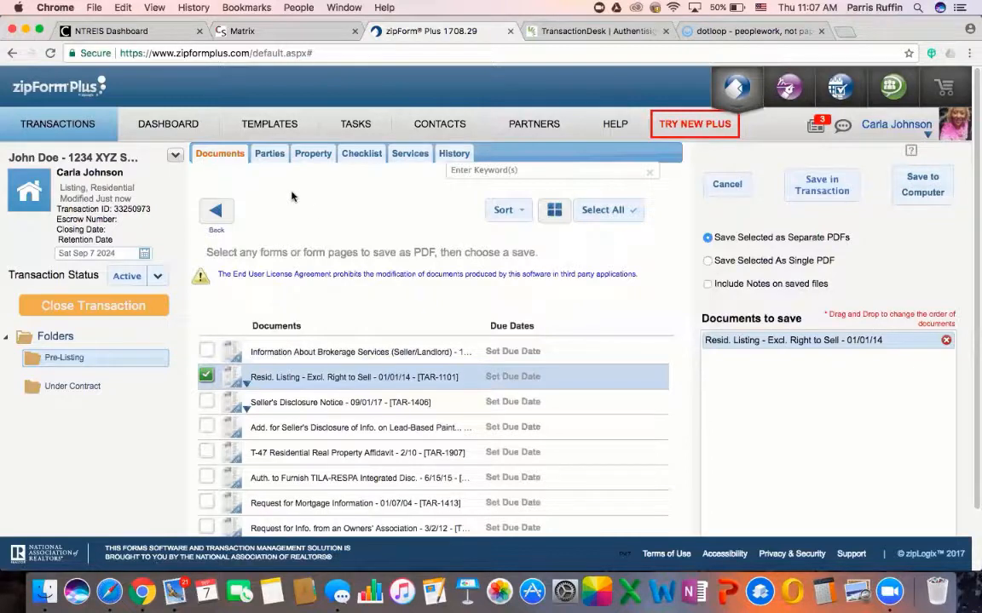
{"action": "left_click", "coordinate": [718, 188]}
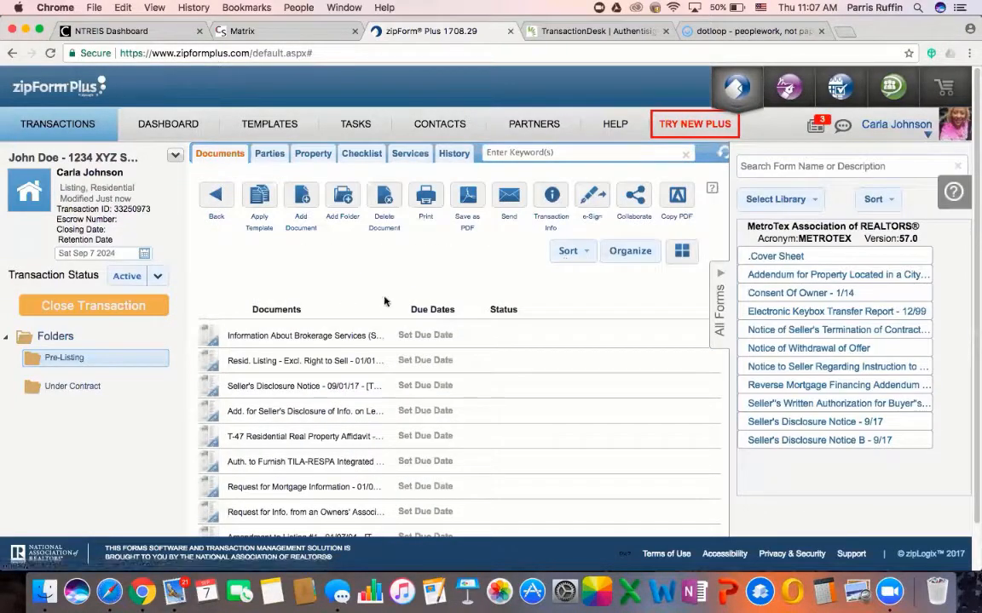
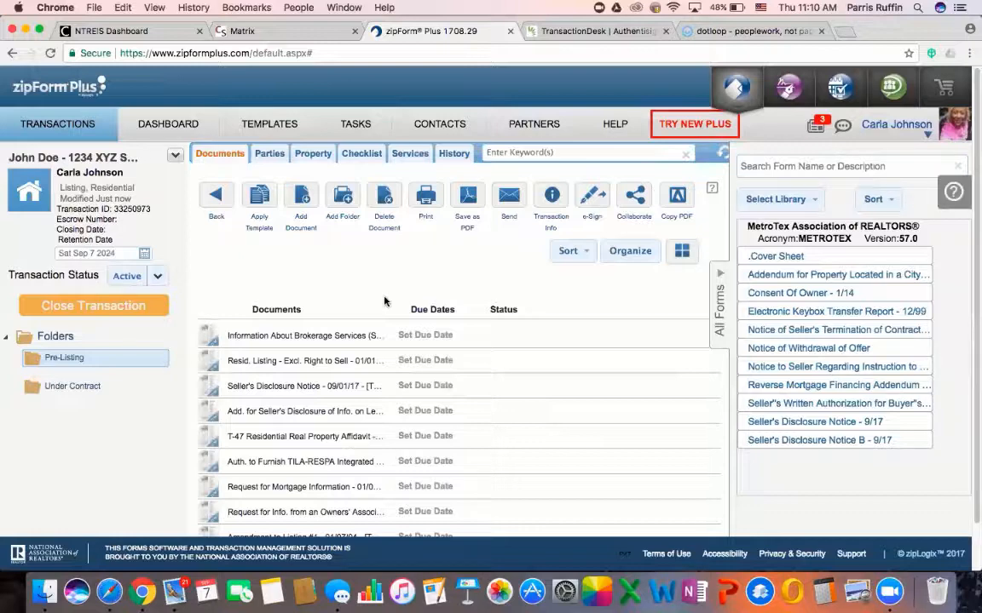
Export the Resid. Listing - Excl. Right to Sell form from zipForm Plus as a PDF to the computer
{"action": "left_click", "coordinate": [472, 202]}
{"action": "left_click", "coordinate": [206, 376]}
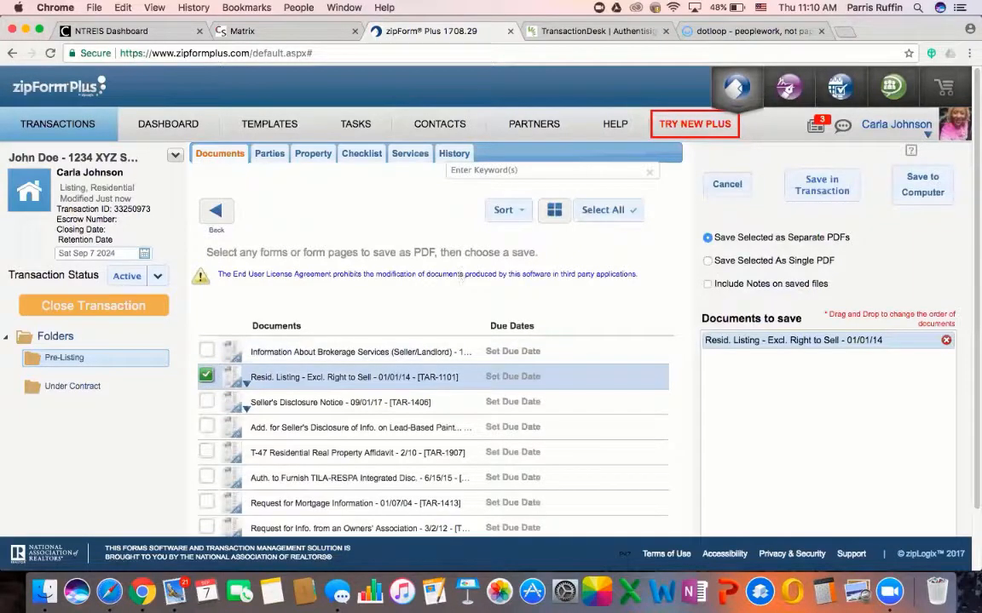
{"action": "left_click", "coordinate": [922, 184]}
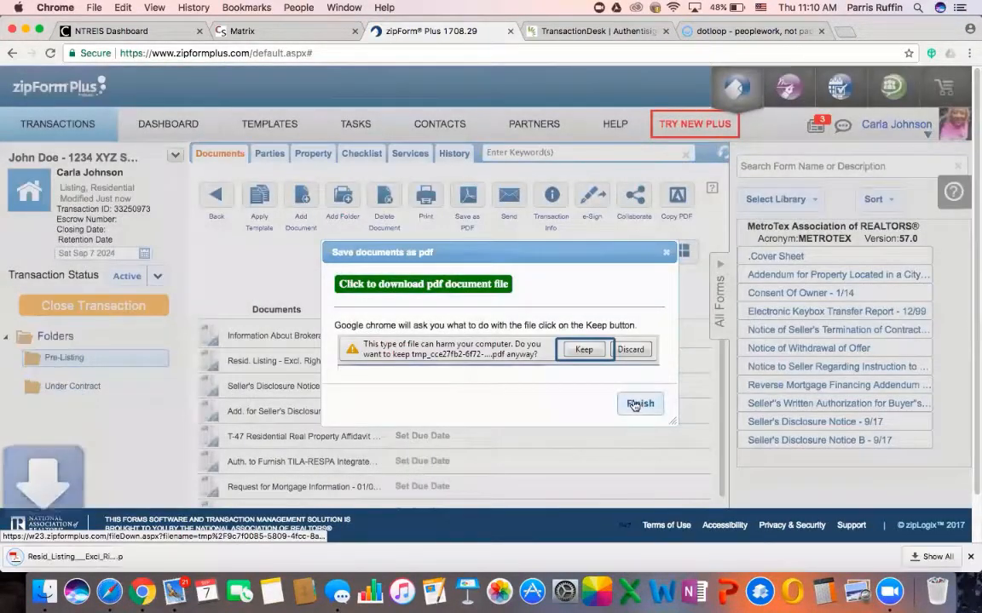
{"action": "left_click", "coordinate": [637, 403]}
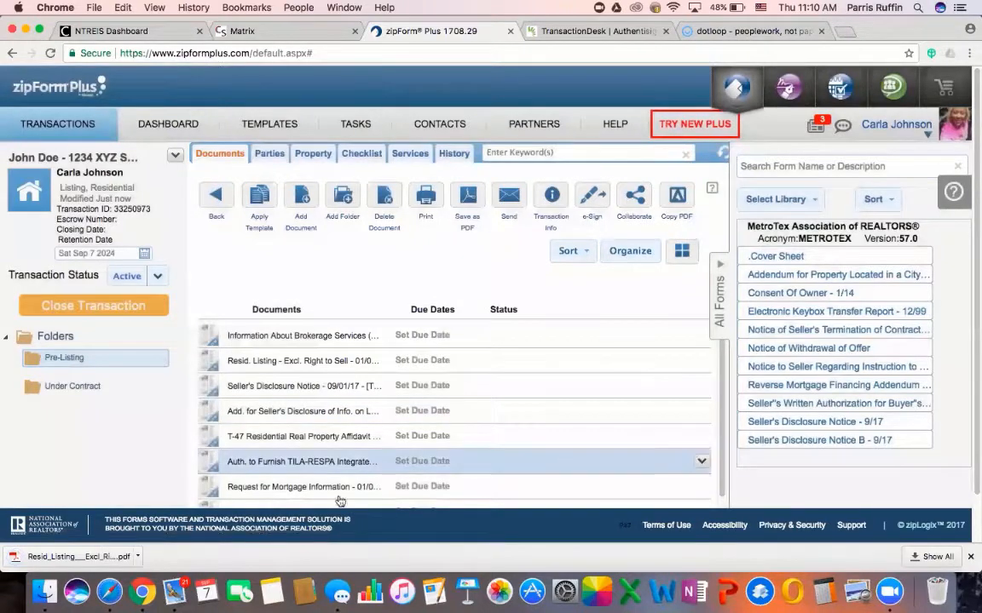
Switch to the dotloop browser tab showing the Loops page
{"action": "left_click", "coordinate": [728, 33]}
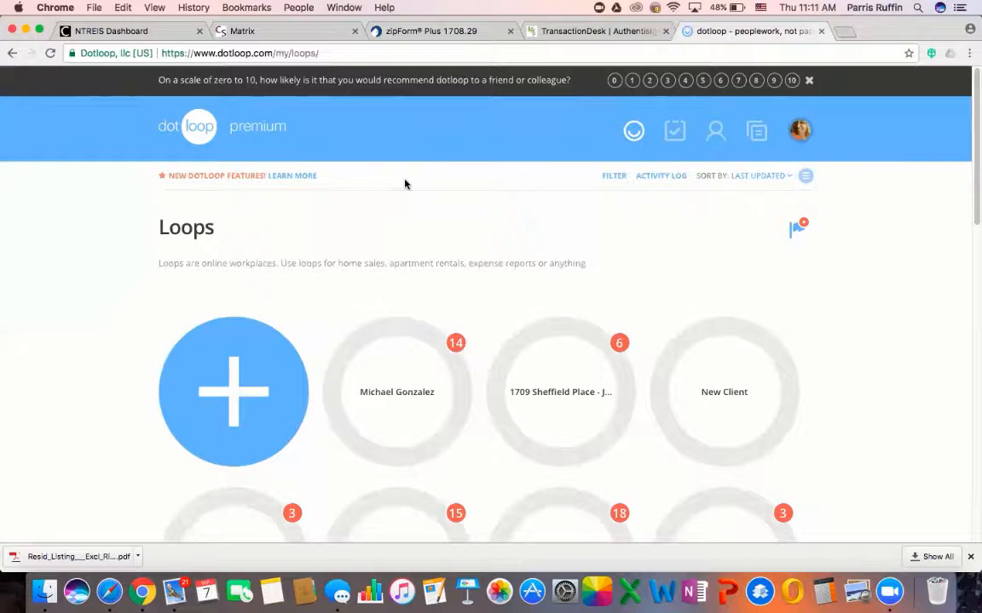
Create a new loop named with the seller's name and the property address
{"action": "left_click", "coordinate": [234, 398]}
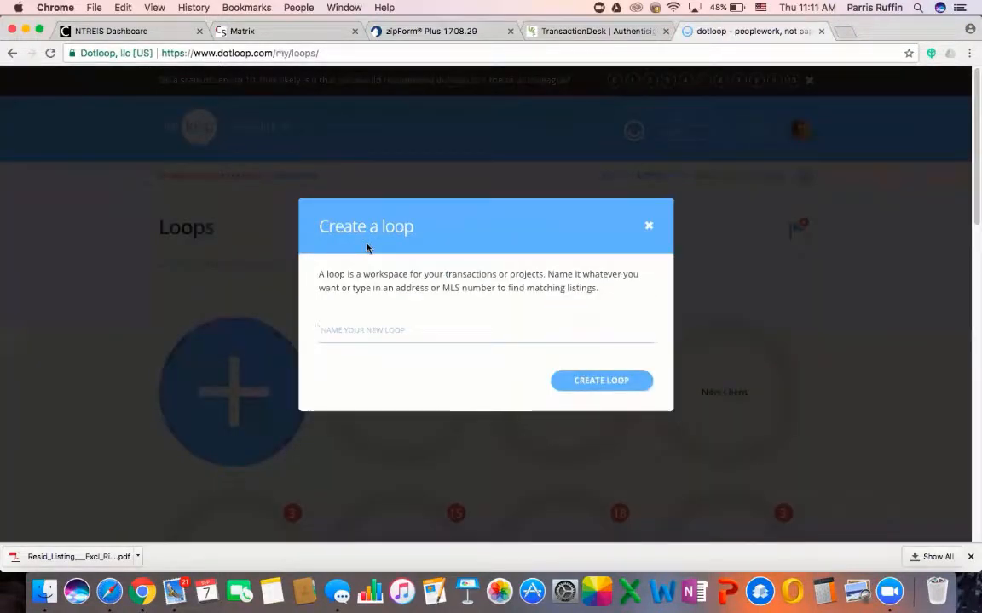
{"action": "type", "text": "John Doe -"}
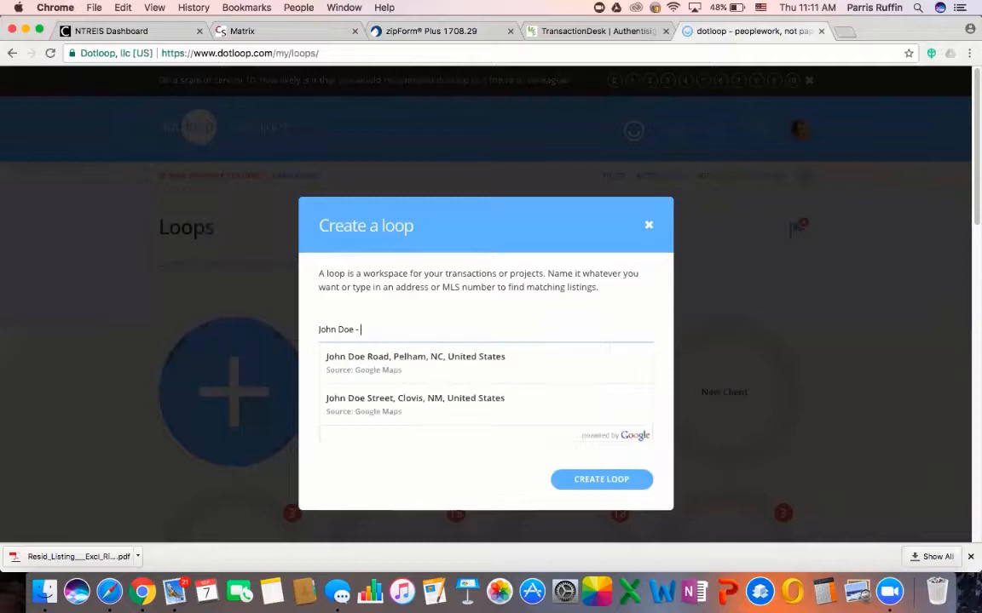
{"action": "type", "text": " 1234 XYZ"}
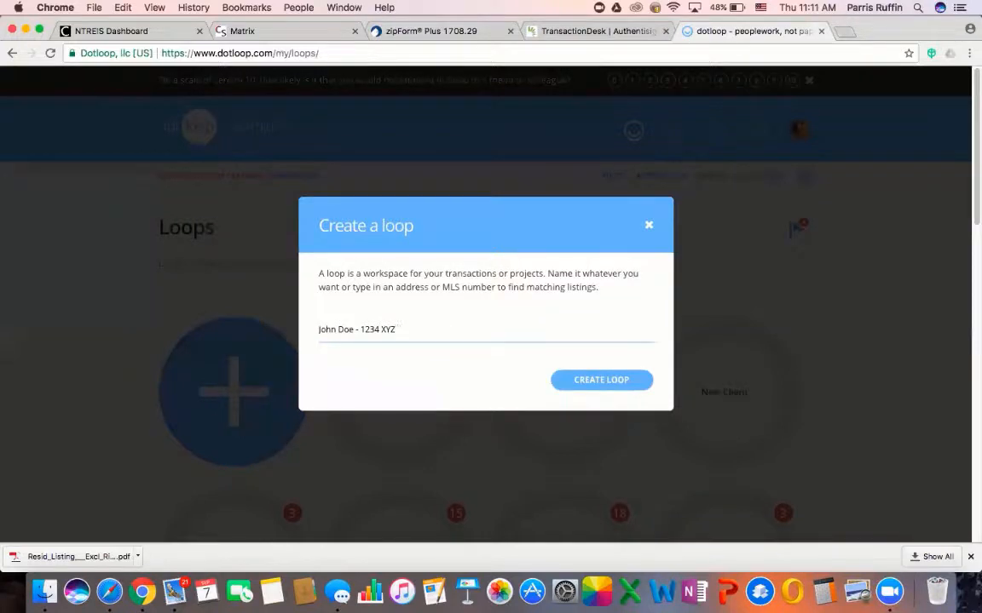
{"action": "type", "text": " Street"}
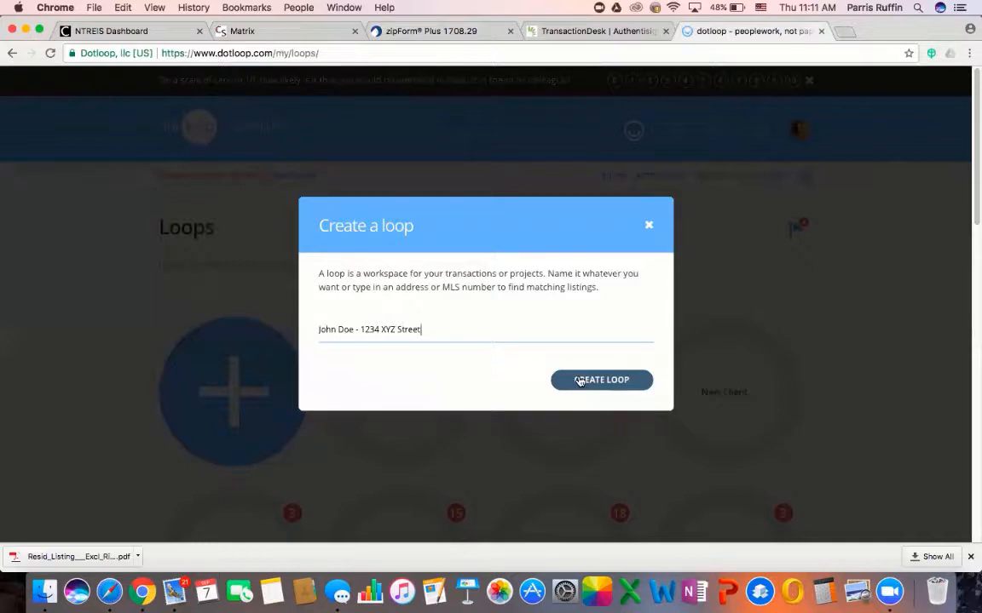
{"action": "left_click", "coordinate": [579, 381]}
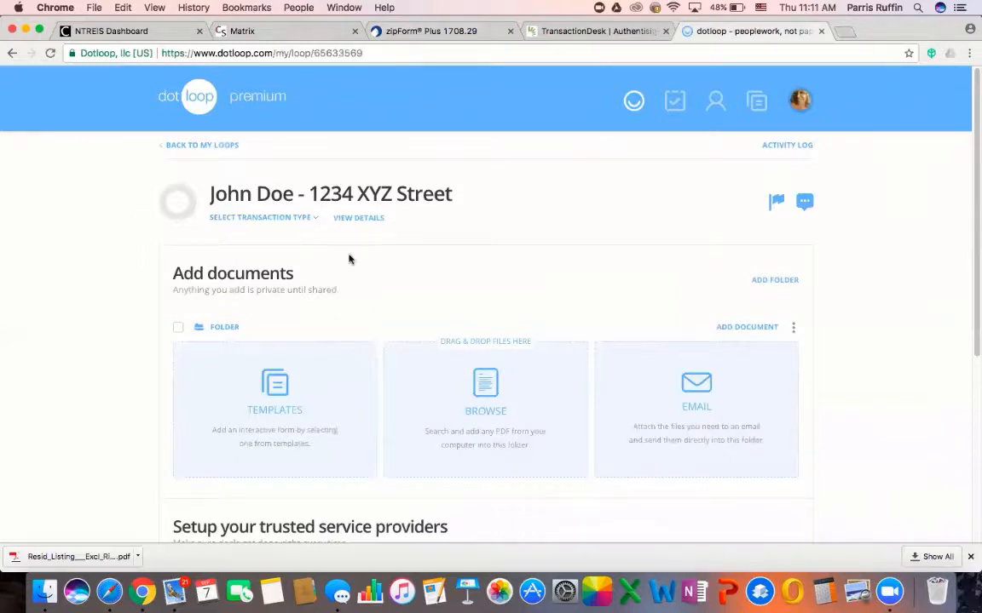
{"action": "scroll", "coordinate": [354, 264], "scroll_direction": "down", "scroll_amount": 3}
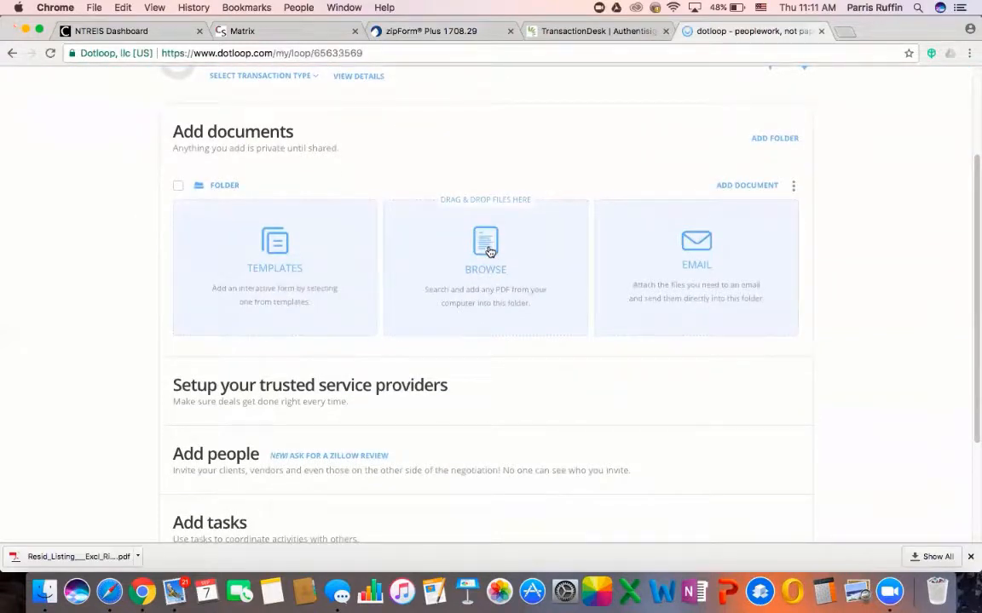
{"action": "left_click", "coordinate": [488, 249]}
{"action": "left_click", "coordinate": [645, 310]}
{"action": "scroll", "coordinate": [259, 243], "scroll_direction": "up", "scroll_amount": 1}
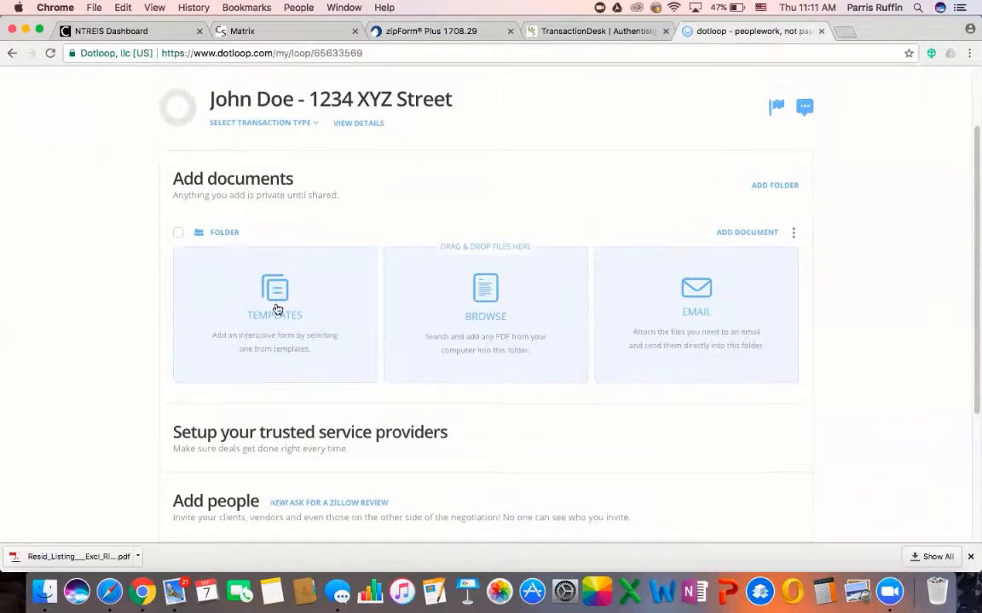
{"action": "scroll", "coordinate": [264, 285], "scroll_direction": "up", "scroll_amount": 1}
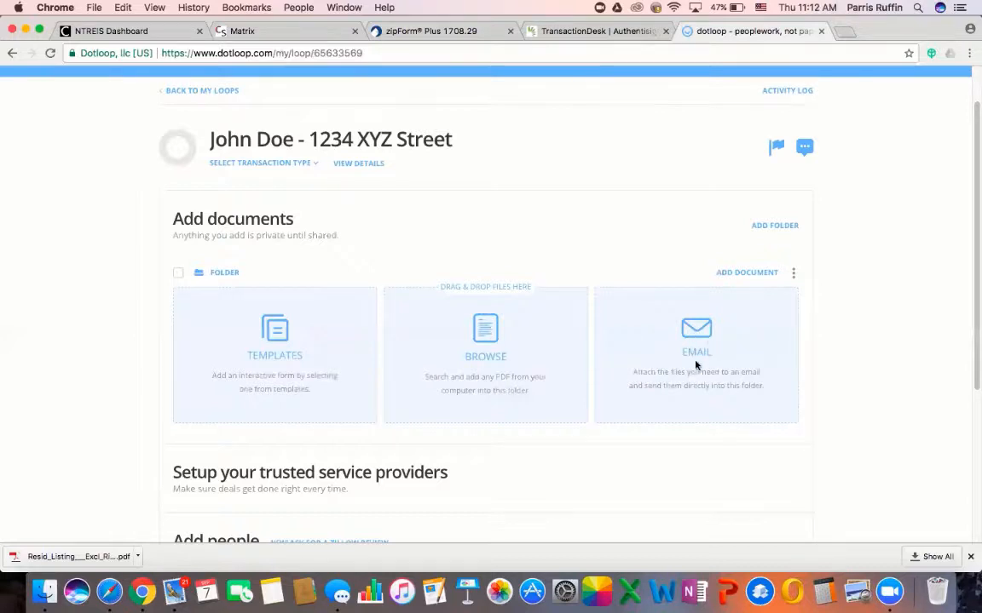
{"action": "left_click", "coordinate": [707, 338]}
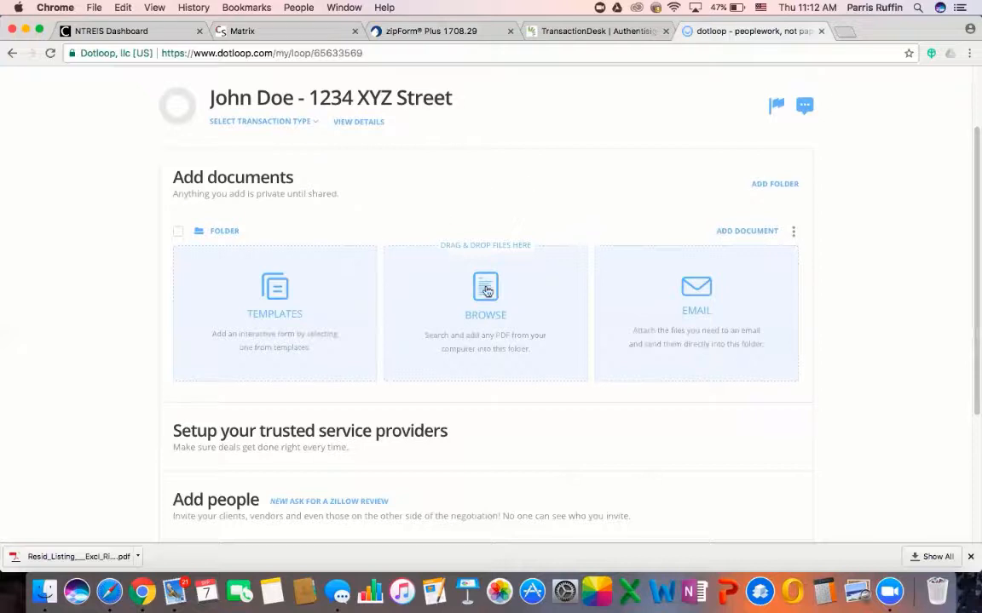
Upload the Resid_Listing PDF from Downloads into the loop and open it
{"action": "left_click", "coordinate": [487, 294]}
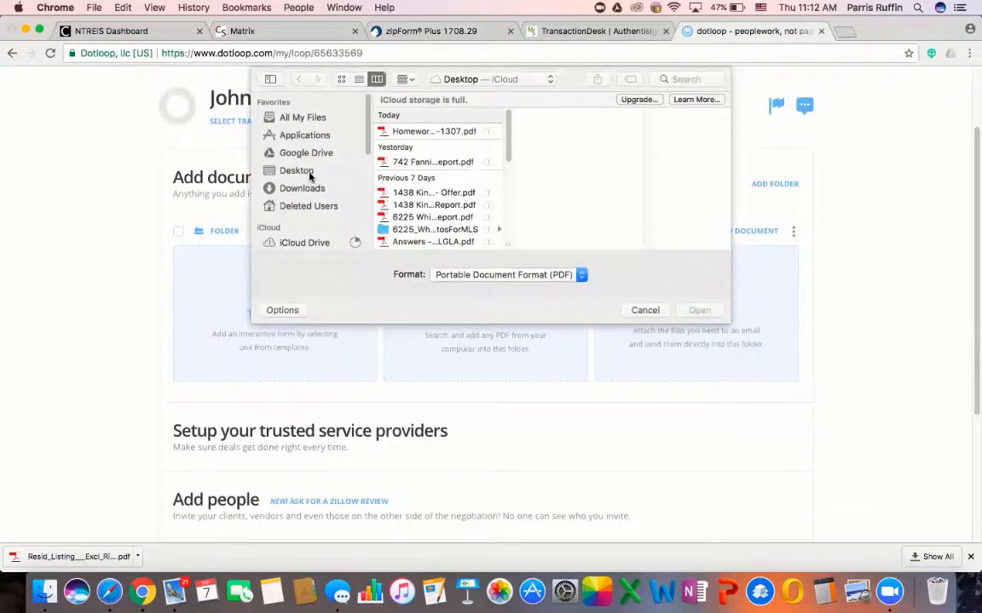
{"action": "left_click", "coordinate": [300, 191]}
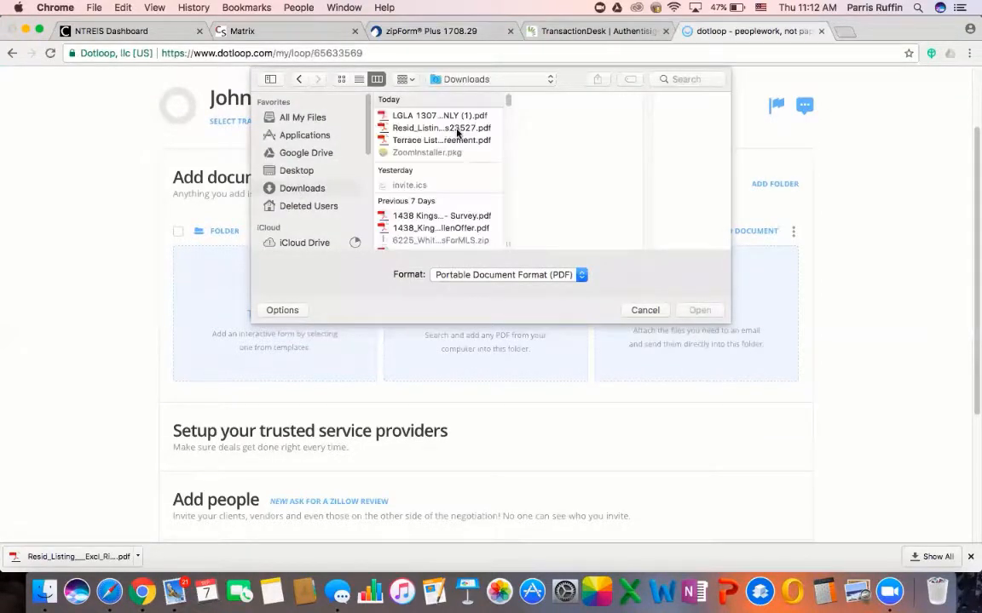
{"action": "left_click", "coordinate": [419, 130]}
{"action": "left_click", "coordinate": [699, 310]}
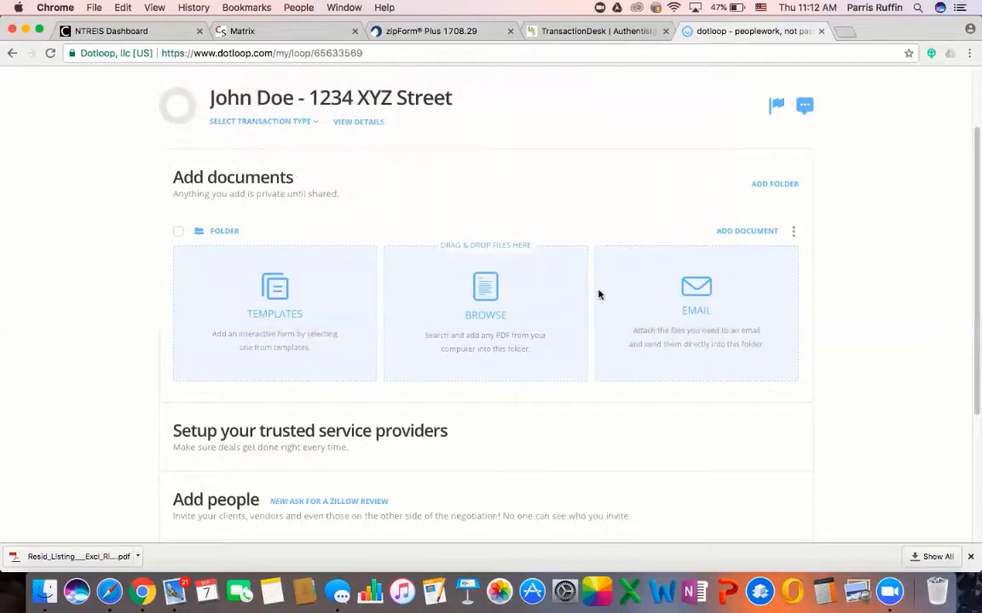
{"action": "scroll", "coordinate": [588, 290], "scroll_direction": "down", "scroll_amount": 2}
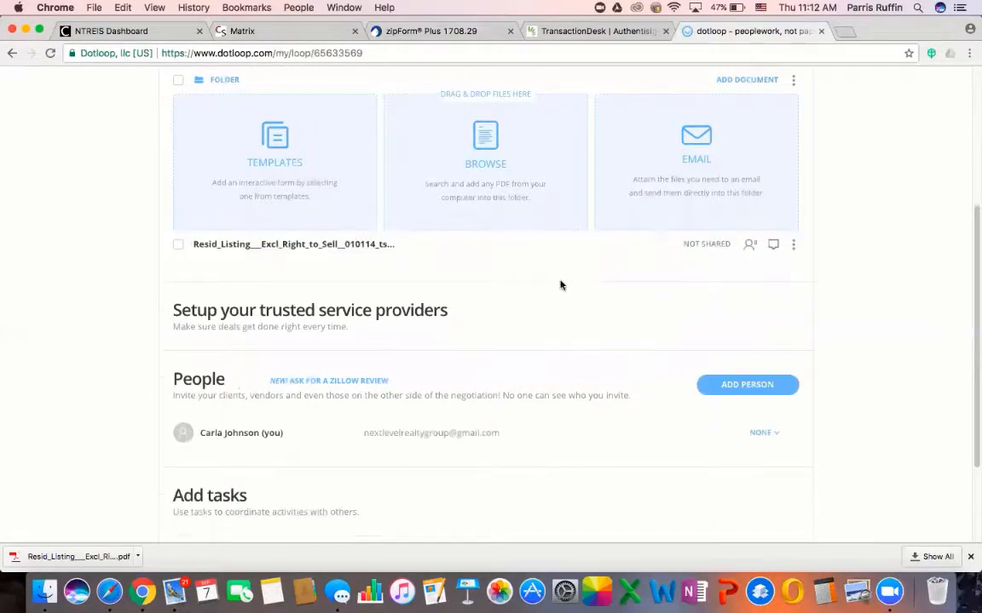
{"action": "scroll", "coordinate": [558, 288], "scroll_direction": "up", "scroll_amount": 1}
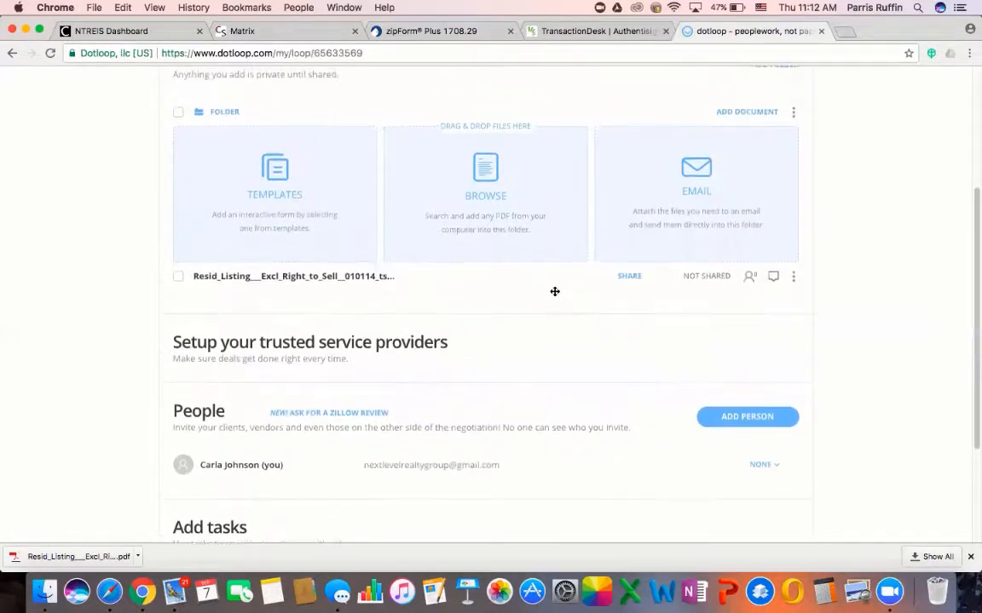
{"action": "left_click", "coordinate": [325, 281]}
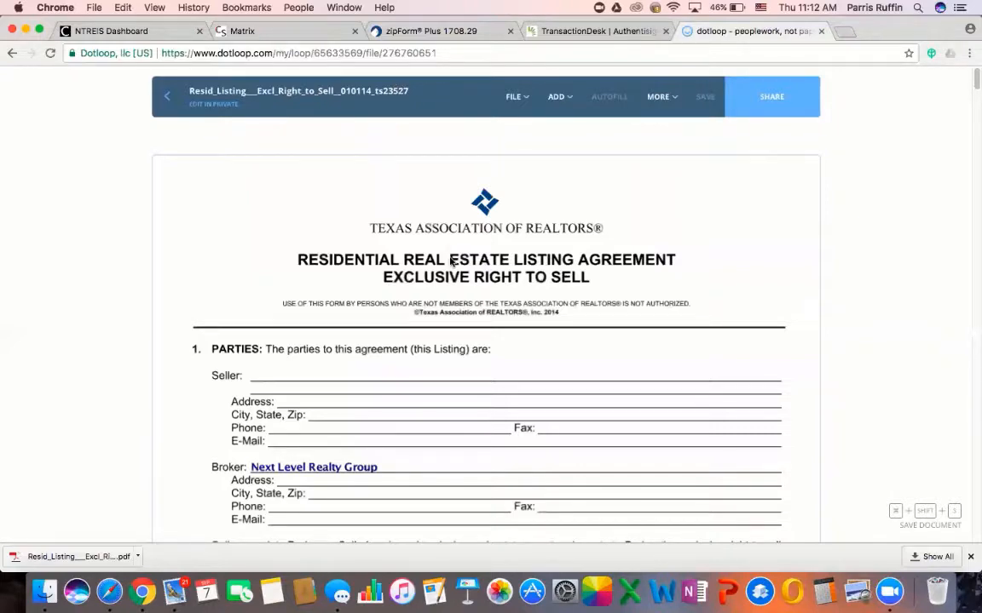
Place an initials field on page 1's Seller initials line and start adding a new assignee
{"action": "scroll", "coordinate": [450, 361], "scroll_direction": "down", "scroll_amount": 15}
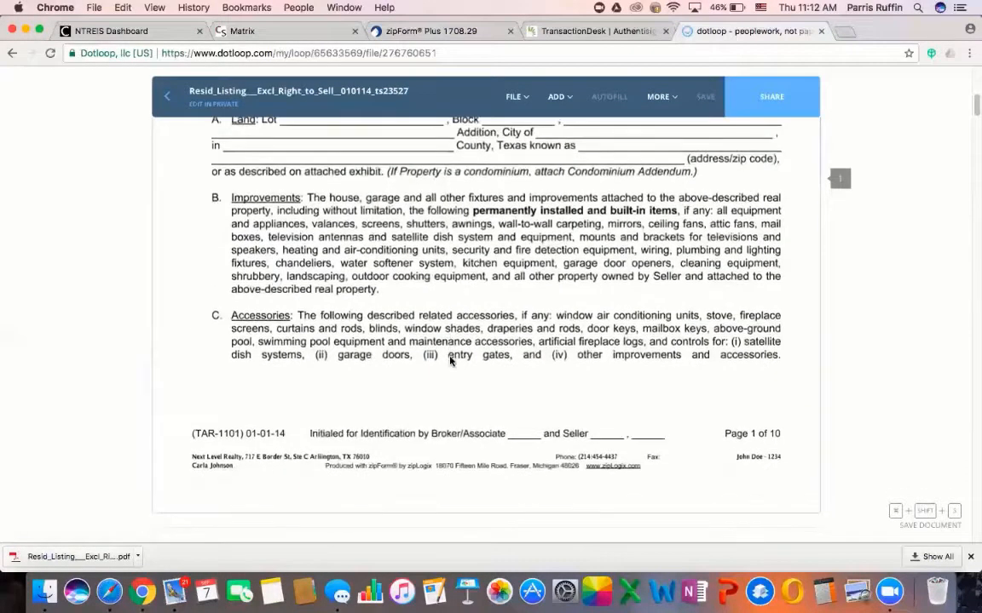
{"action": "left_click", "coordinate": [555, 96]}
{"action": "left_click", "coordinate": [546, 142]}
{"action": "scroll", "coordinate": [561, 274], "scroll_direction": "up", "scroll_amount": 3}
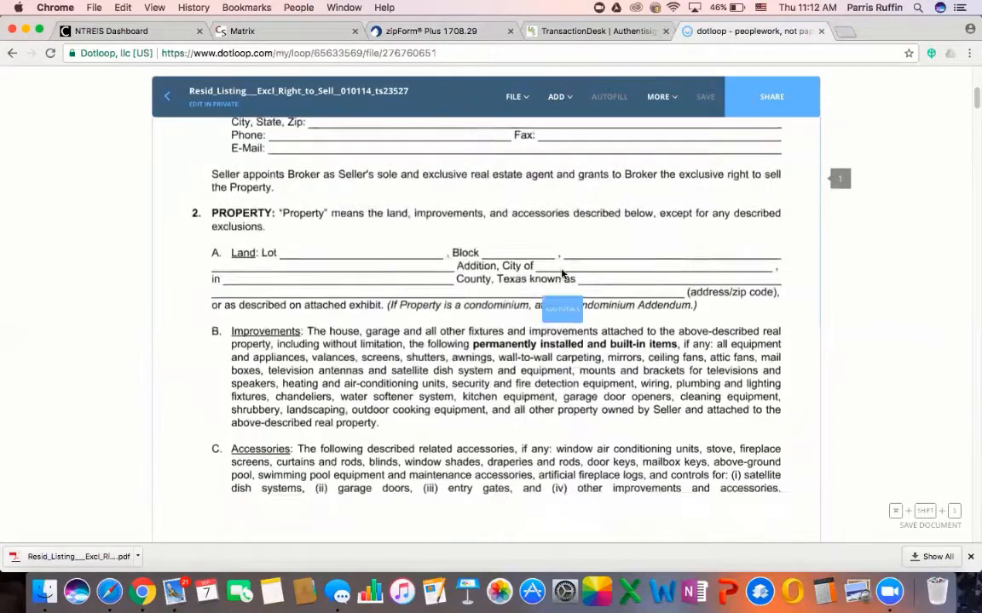
{"action": "scroll", "coordinate": [561, 274], "scroll_direction": "up", "scroll_amount": 3}
{"action": "scroll", "coordinate": [596, 423], "scroll_direction": "down", "scroll_amount": 5}
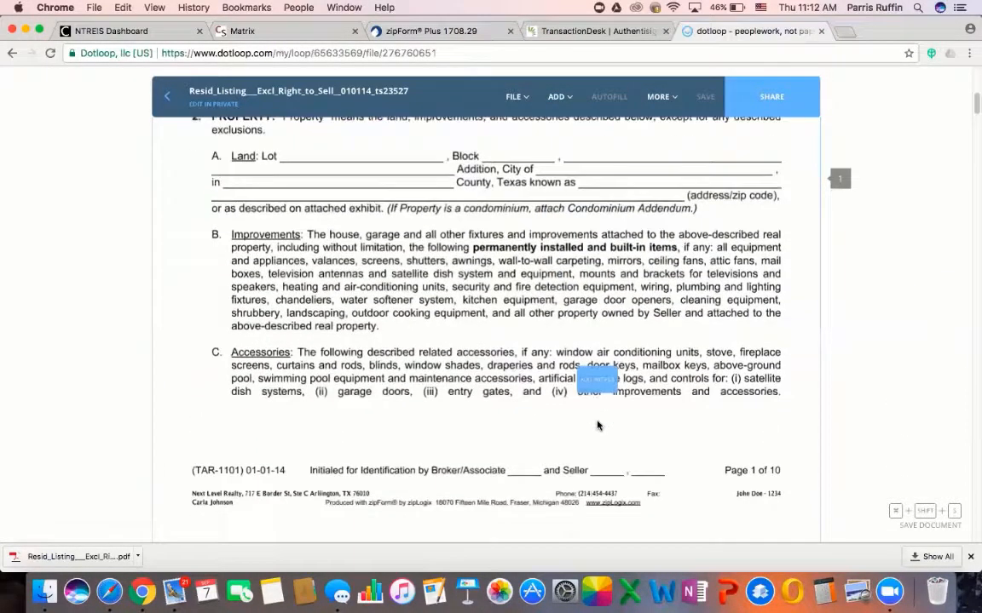
{"action": "left_click", "coordinate": [609, 479]}
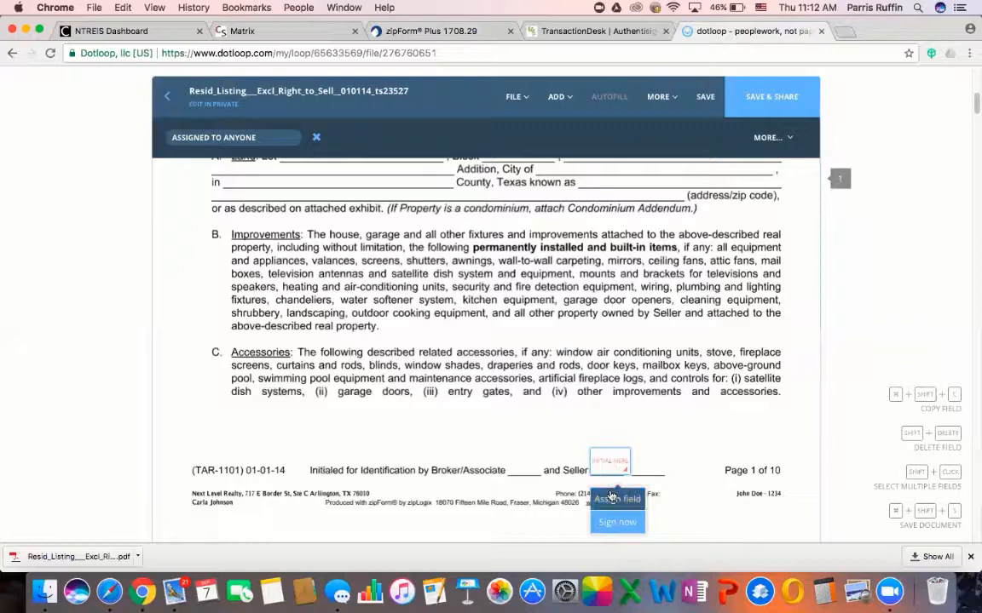
{"action": "left_click", "coordinate": [610, 498]}
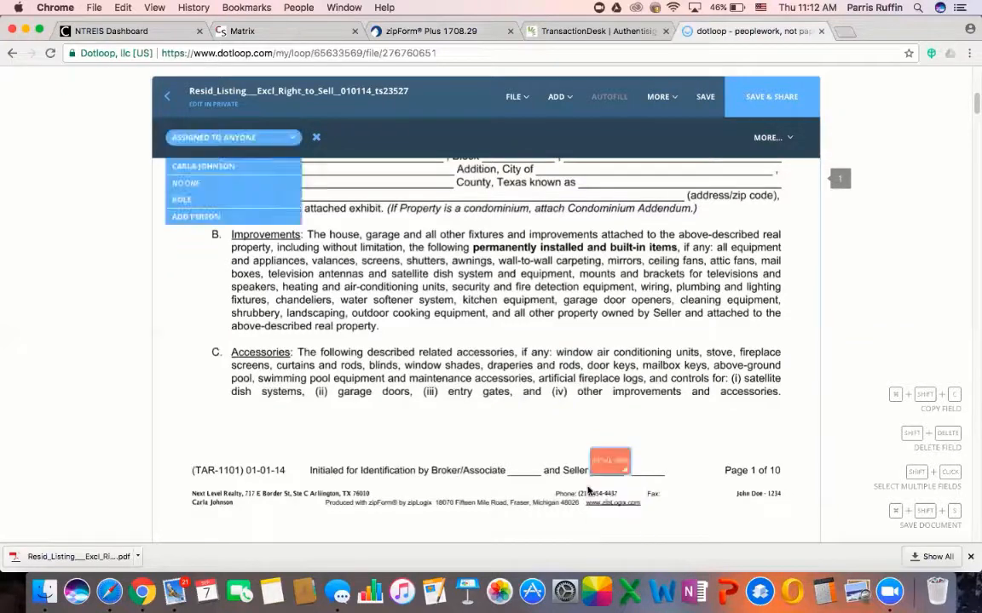
{"action": "left_click", "coordinate": [211, 216]}
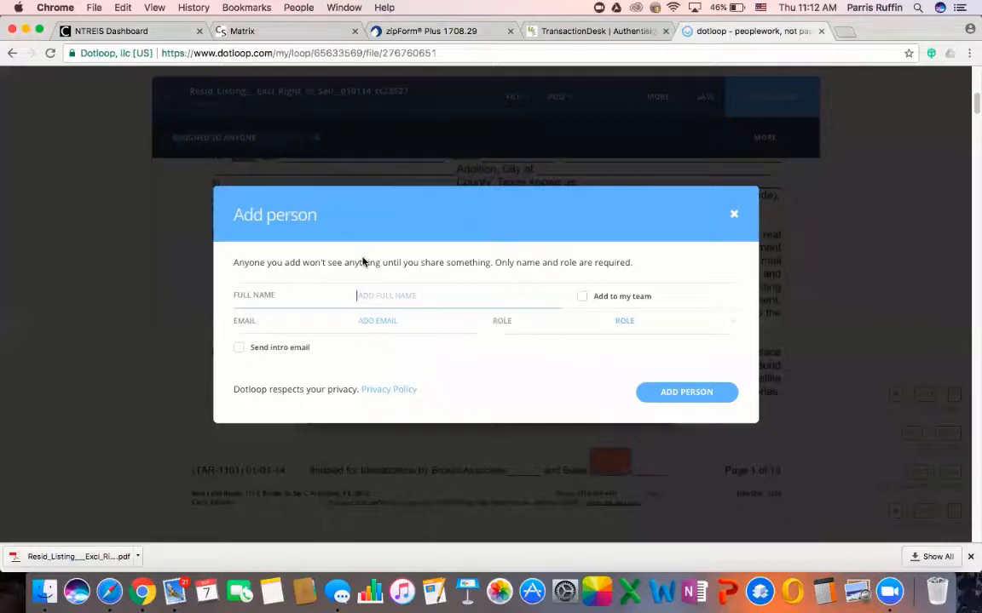
Add the seller with full name, suggested contact e-mail and the SELLER role
{"action": "key", "text": "Tab"}
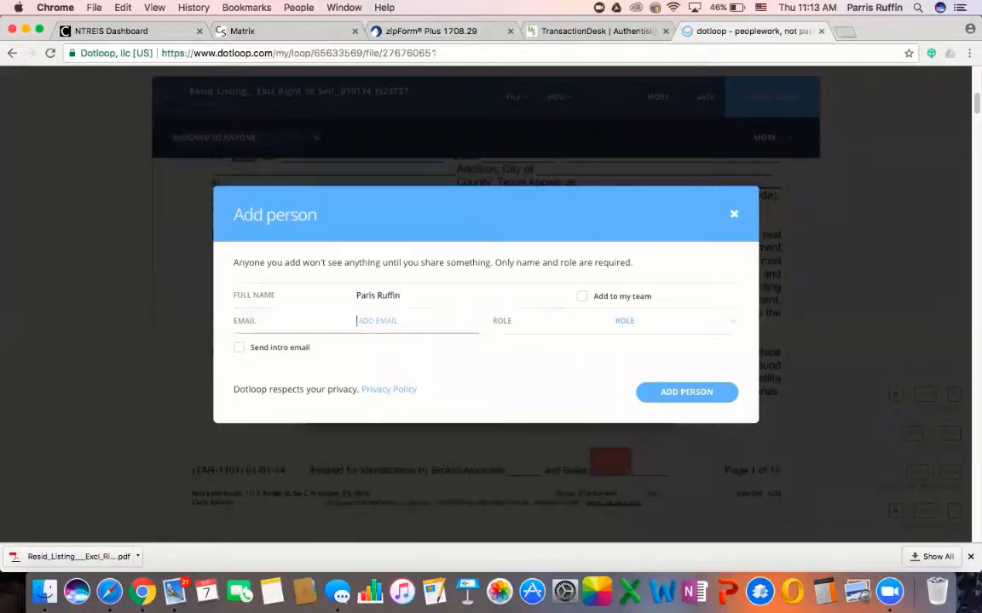
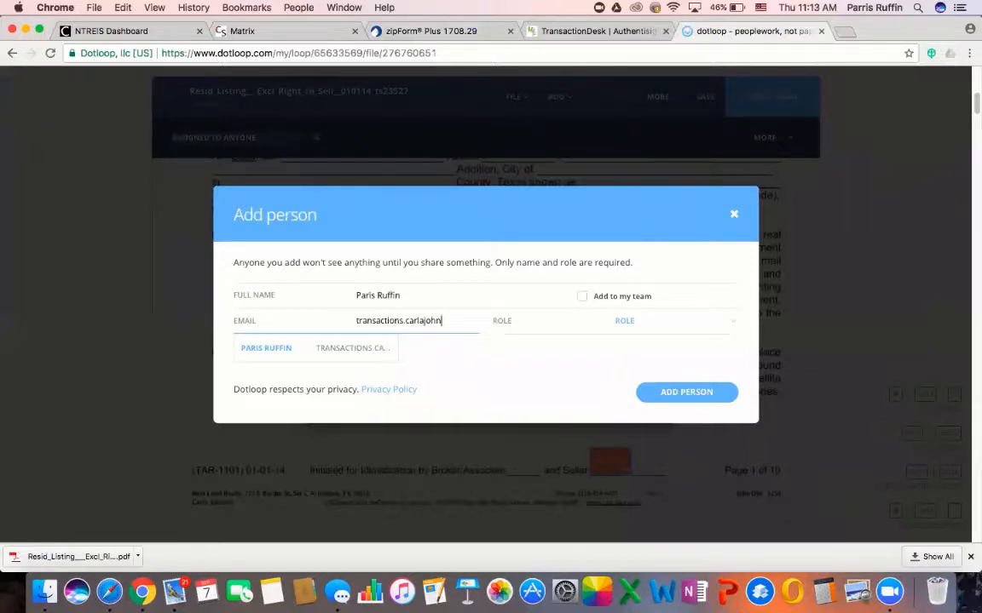
{"action": "left_click", "coordinate": [340, 346]}
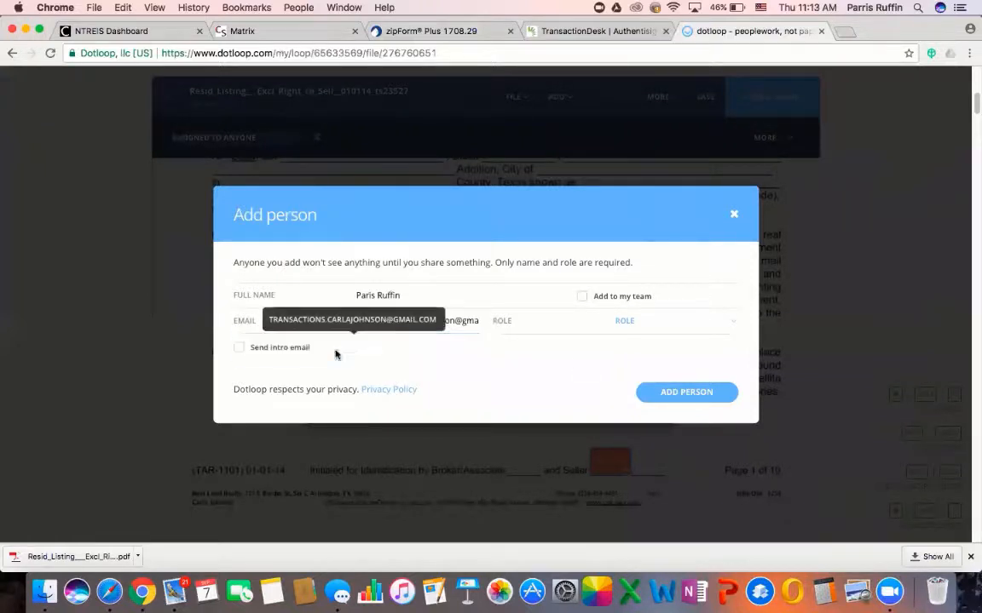
{"action": "left_click", "coordinate": [661, 322]}
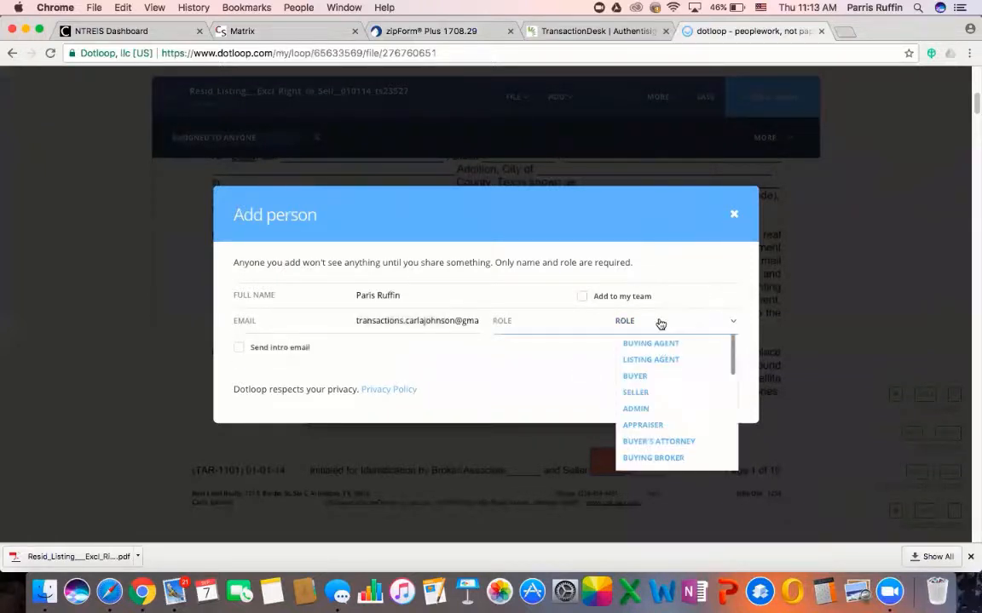
{"action": "left_click", "coordinate": [651, 393]}
{"action": "left_click", "coordinate": [681, 495]}
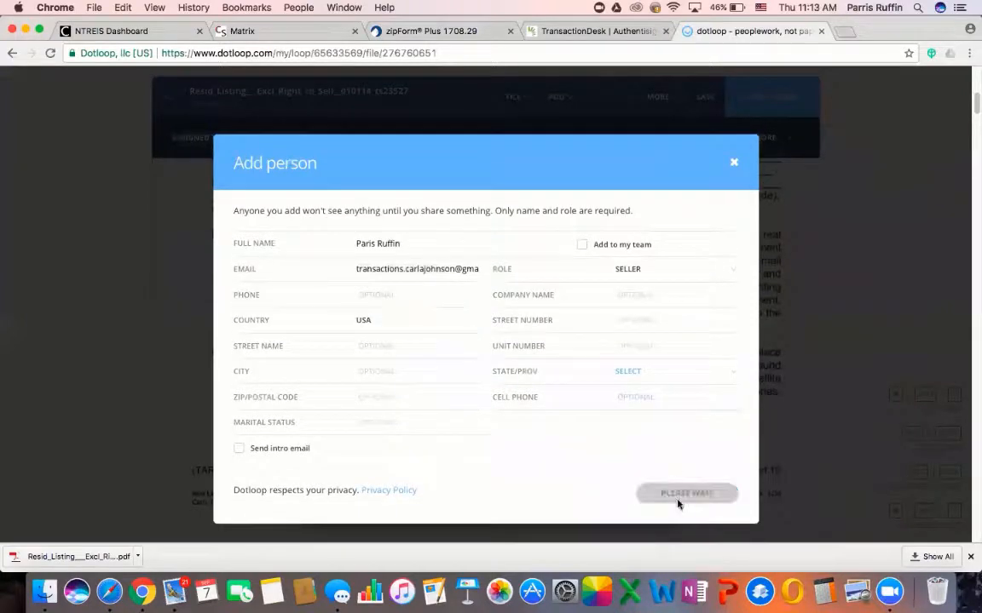
{"action": "scroll", "coordinate": [619, 421], "scroll_direction": "down", "scroll_amount": 3}
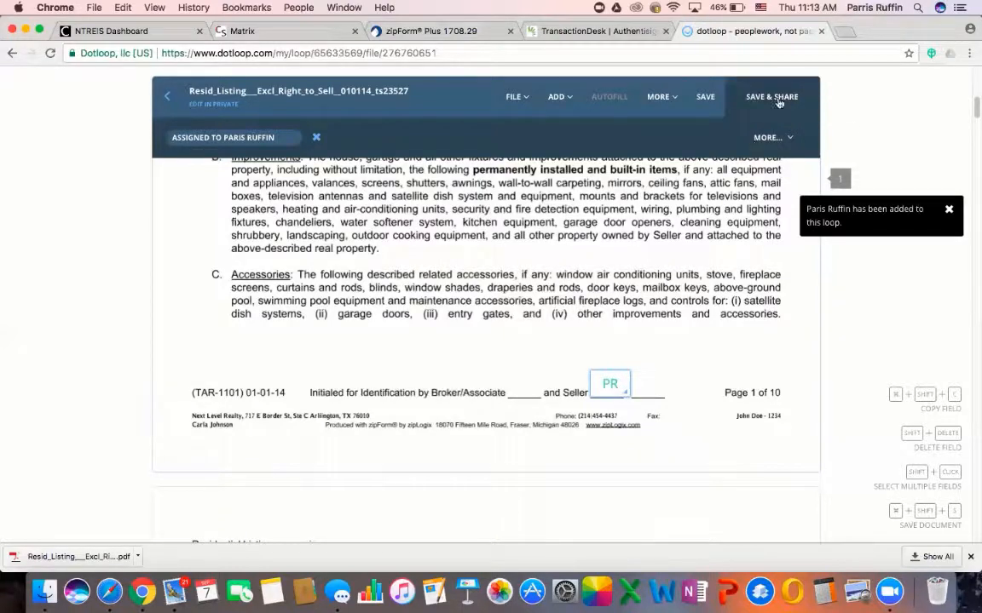
{"action": "scroll", "coordinate": [554, 377], "scroll_direction": "down", "scroll_amount": 3}
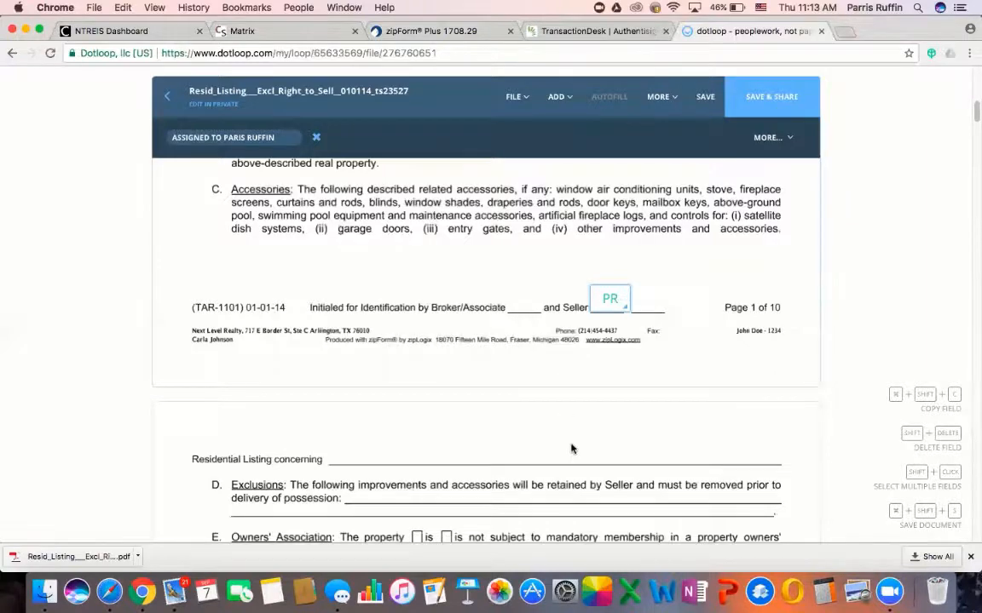
{"action": "scroll", "coordinate": [567, 426], "scroll_direction": "down", "scroll_amount": 5}
{"action": "scroll", "coordinate": [571, 446], "scroll_direction": "down", "scroll_amount": 3}
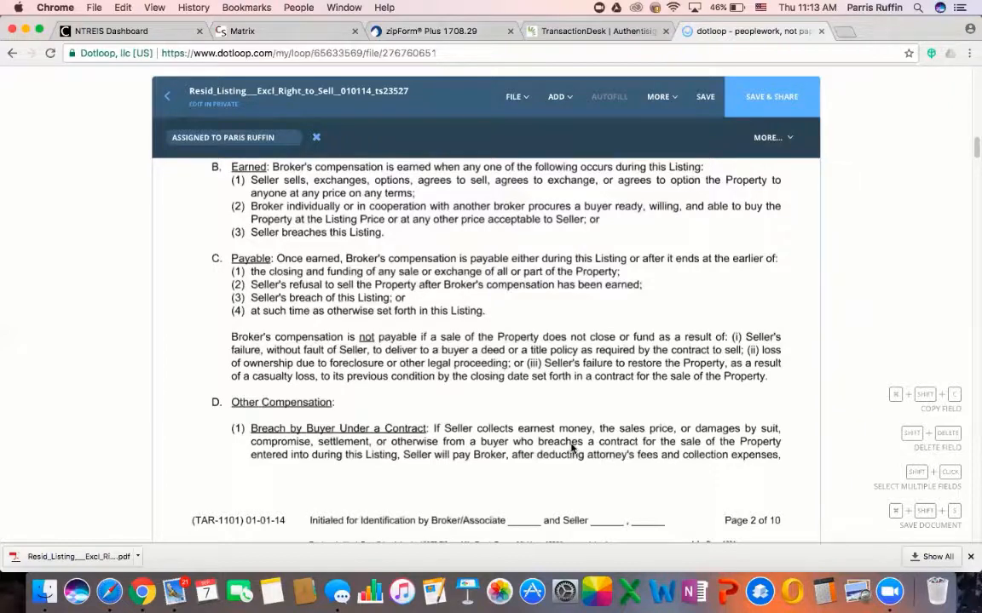
Add an initials field after 'and Seller' on page 2, assigned to the seller
{"action": "scroll", "coordinate": [573, 446], "scroll_direction": "down", "scroll_amount": 2}
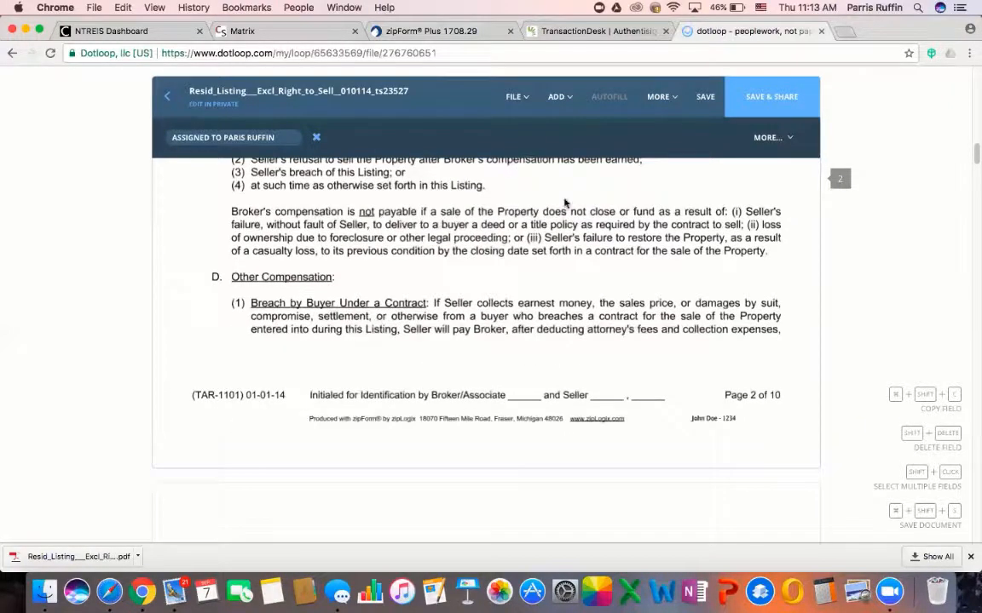
{"action": "left_click", "coordinate": [558, 97]}
{"action": "left_click", "coordinate": [556, 142]}
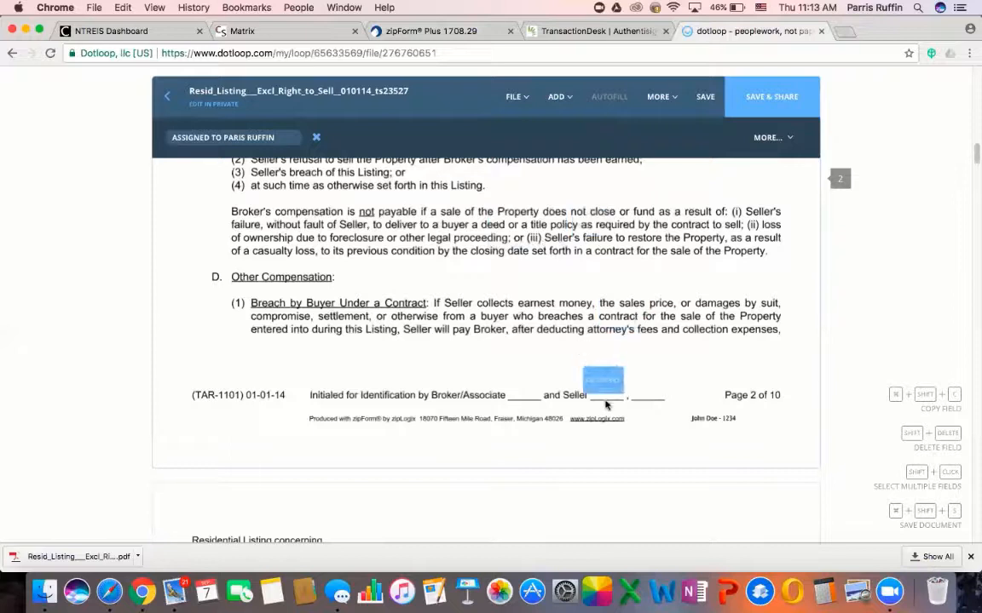
{"action": "left_click", "coordinate": [608, 398]}
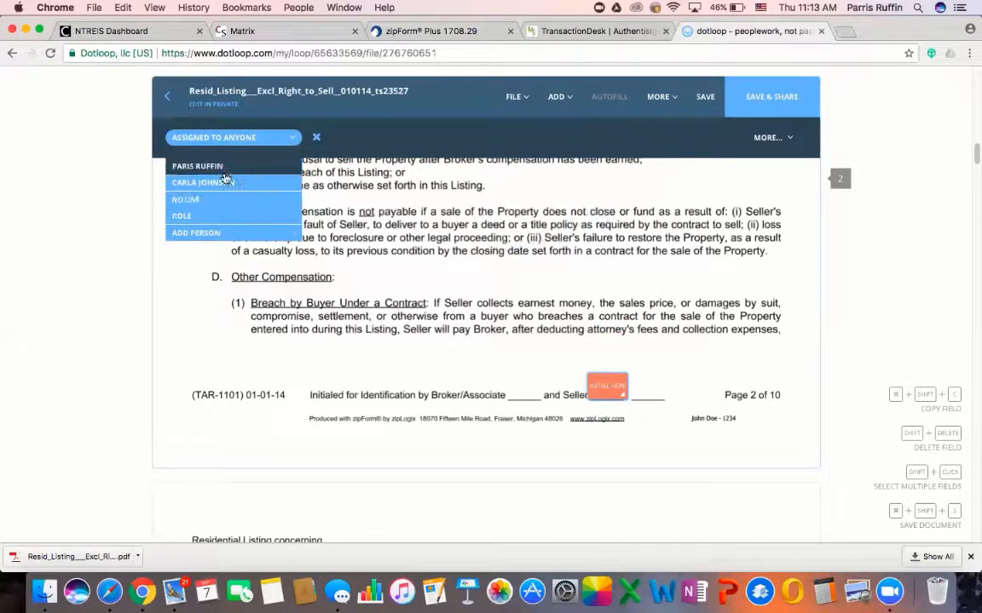
{"action": "left_click", "coordinate": [197, 166]}
Add a Broker/Associate initials field on page 2, assigned to the listing agent
{"action": "left_click", "coordinate": [558, 96]}
{"action": "left_click", "coordinate": [542, 144]}
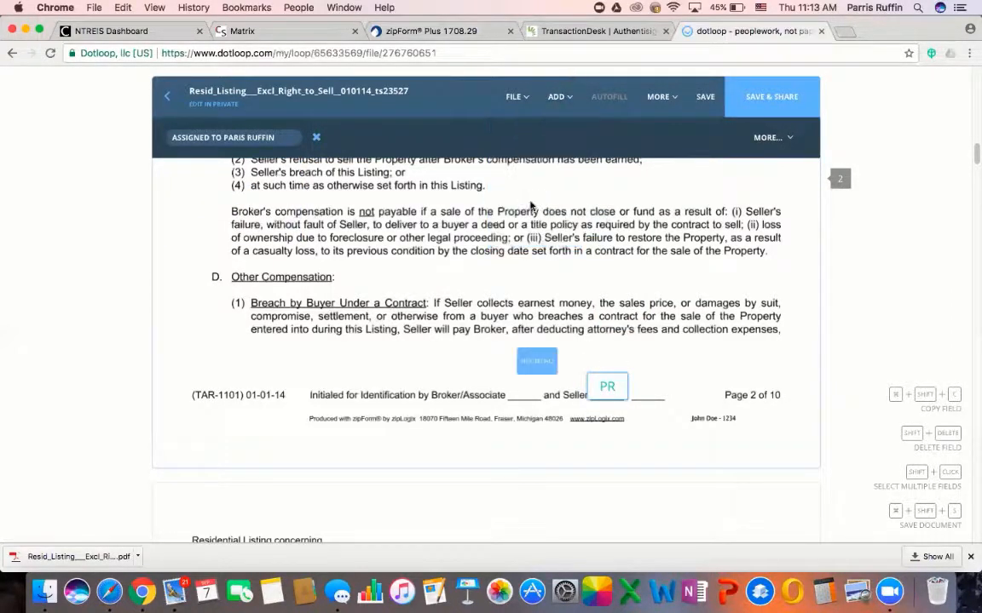
{"action": "left_click", "coordinate": [526, 392]}
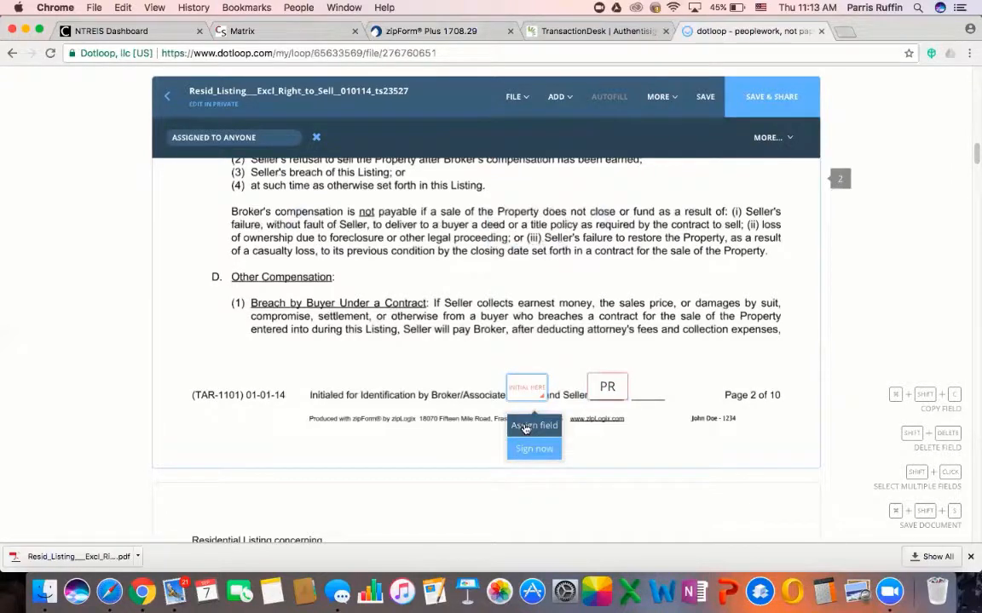
{"action": "left_click", "coordinate": [525, 426]}
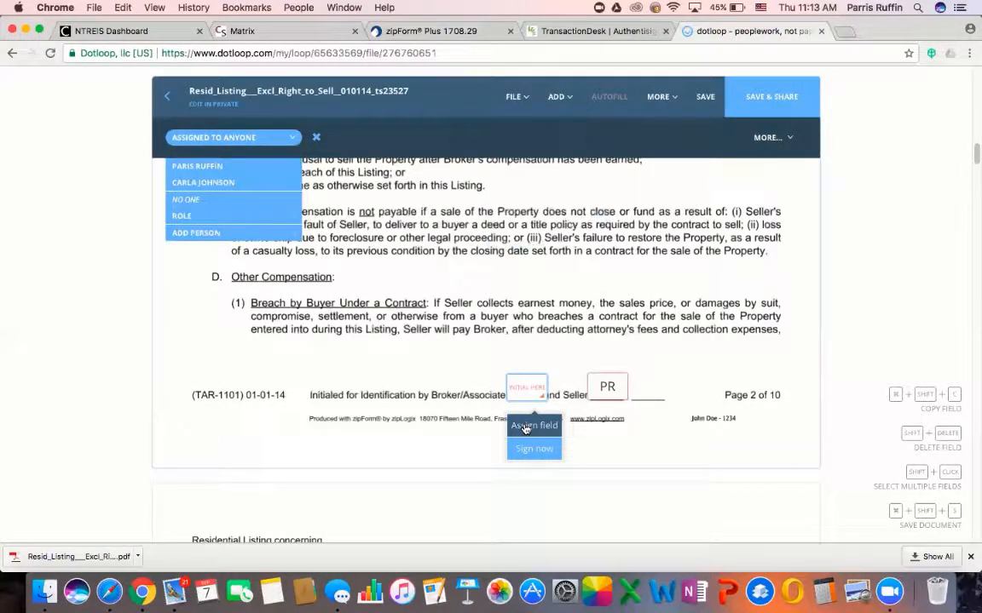
{"action": "left_click", "coordinate": [209, 181]}
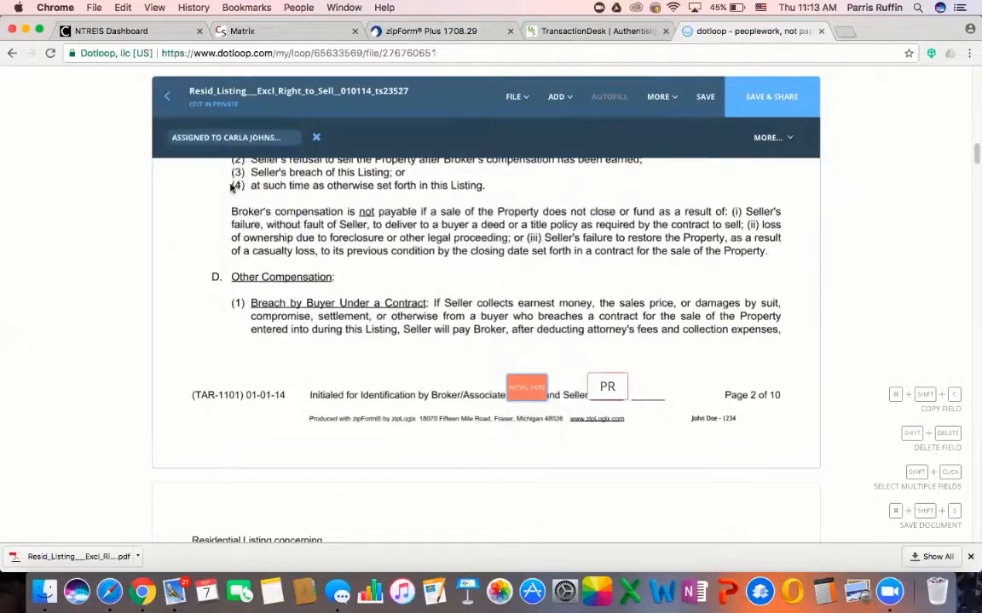
{"action": "left_click", "coordinate": [529, 390]}
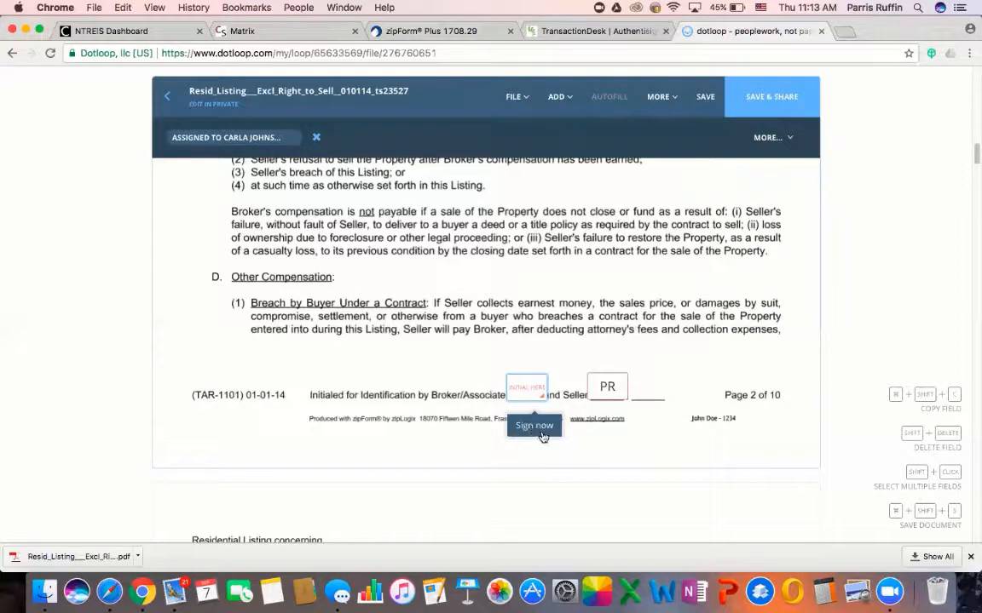
Sign the page-2 Broker/Associate initials field with the agent's adopted initials
{"action": "left_click", "coordinate": [535, 426]}
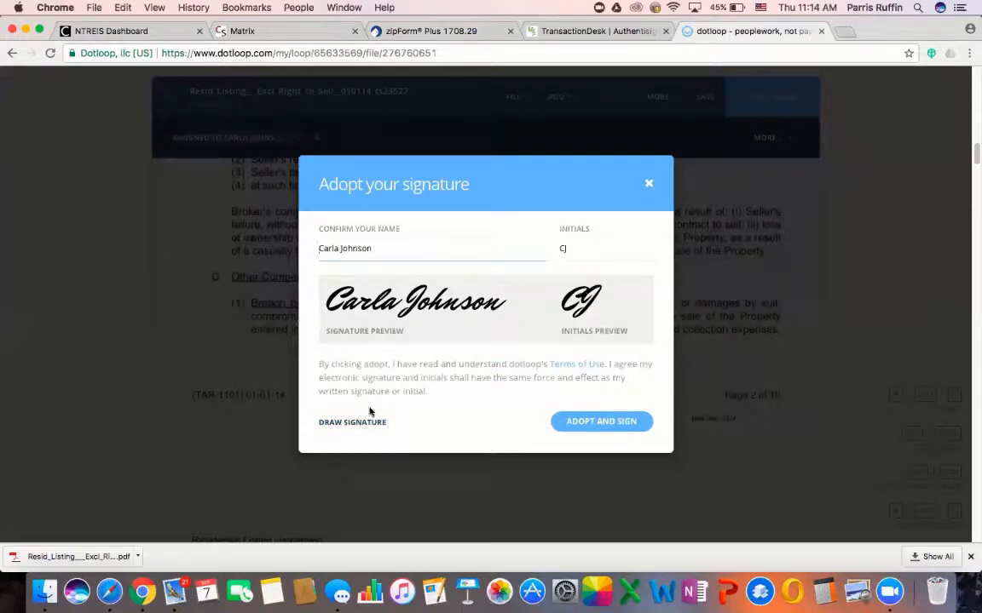
{"action": "left_click", "coordinate": [596, 420]}
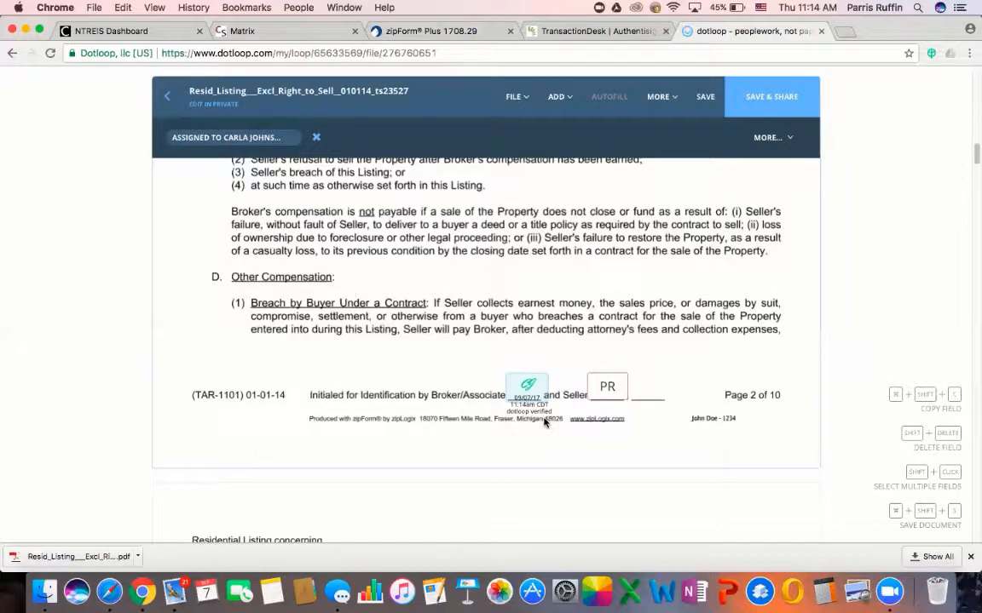
{"action": "scroll", "coordinate": [543, 471], "scroll_direction": "down", "scroll_amount": 3}
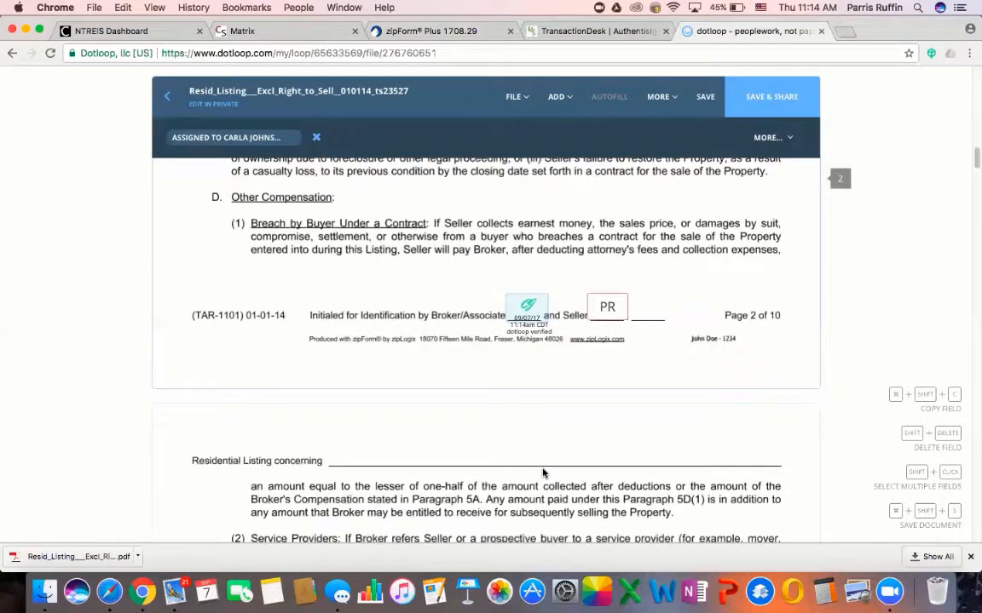
{"action": "scroll", "coordinate": [543, 472], "scroll_direction": "down", "scroll_amount": 10}
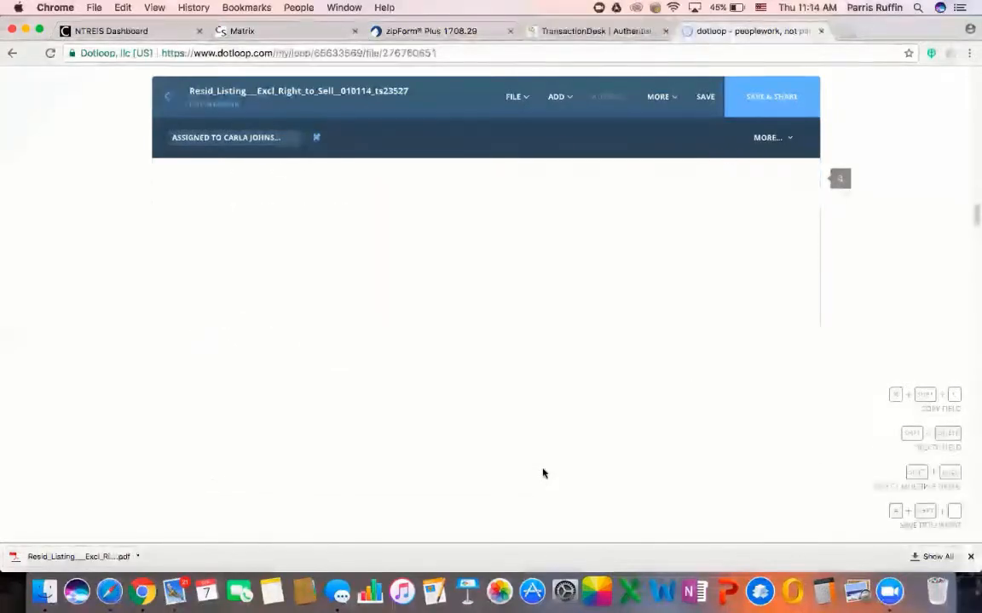
{"action": "scroll", "coordinate": [543, 472], "scroll_direction": "down", "scroll_amount": 8}
{"action": "scroll", "coordinate": [542, 473], "scroll_direction": "up", "scroll_amount": 1}
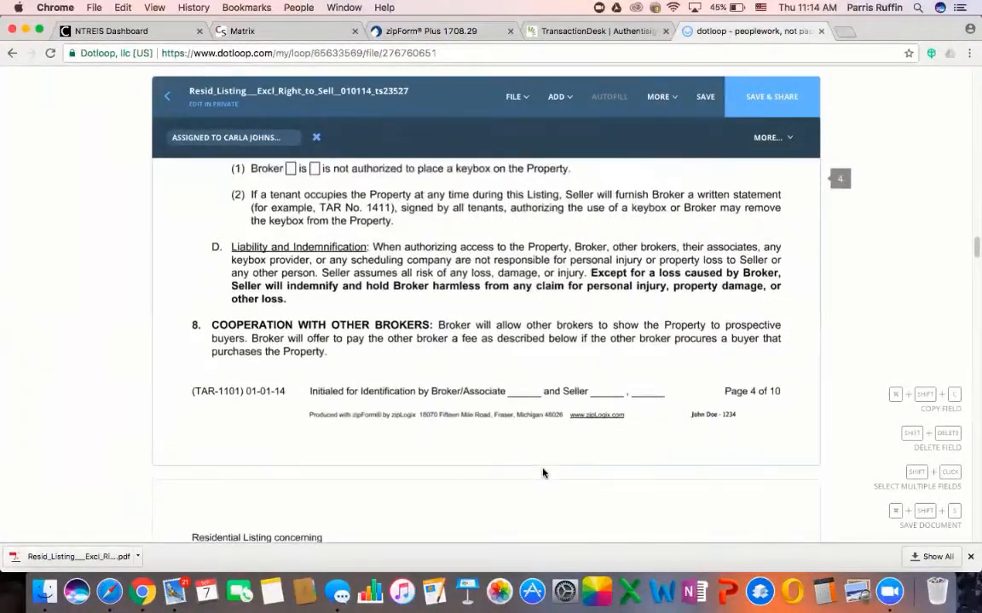
{"action": "scroll", "coordinate": [543, 472], "scroll_direction": "up", "scroll_amount": 15}
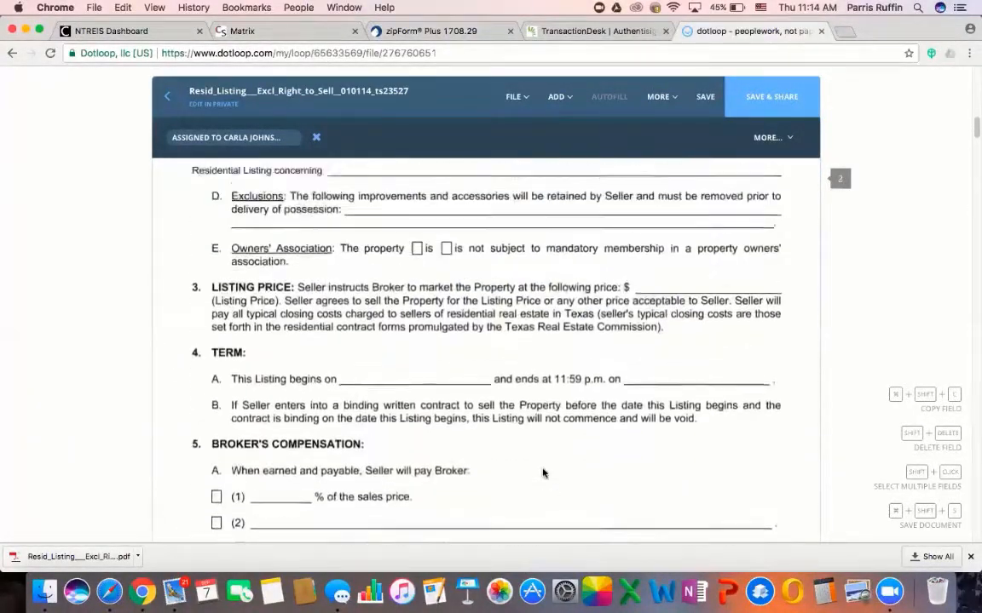
{"action": "scroll", "coordinate": [542, 473], "scroll_direction": "up", "scroll_amount": 8}
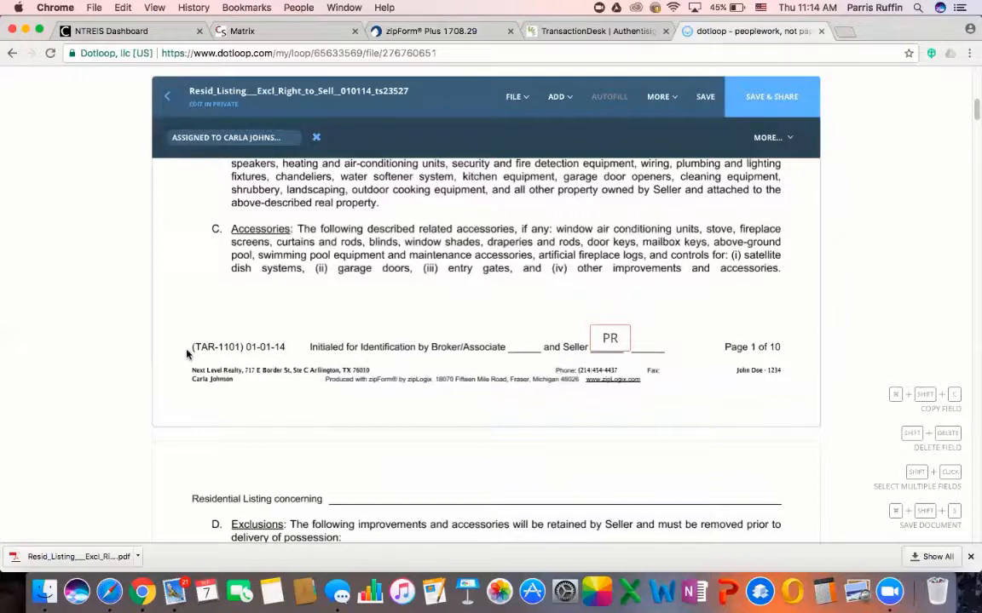
{"action": "left_click_drag", "start_coordinate": [189, 368], "coordinate": [349, 361]}
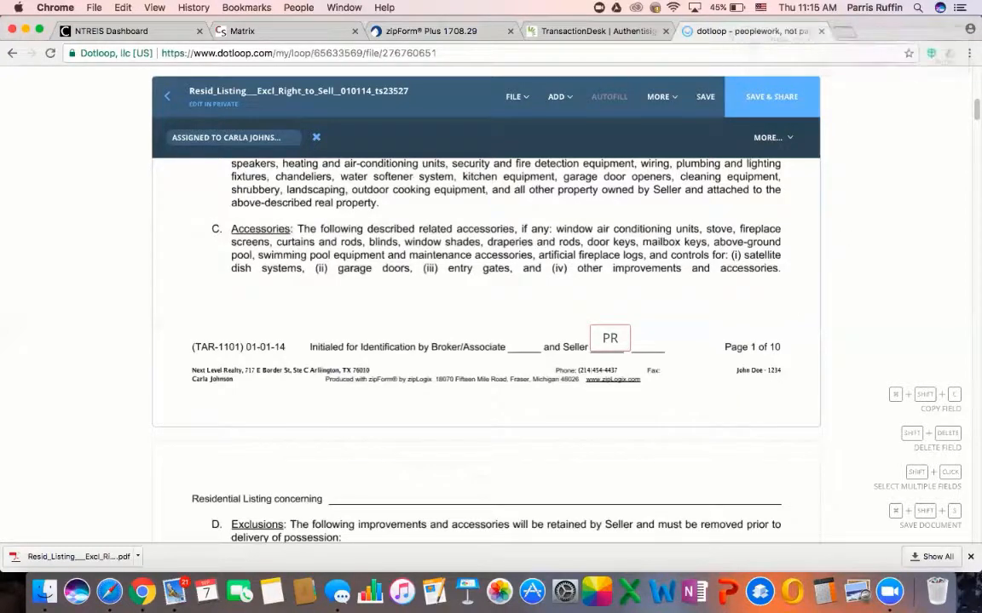
{"action": "scroll", "coordinate": [606, 366], "scroll_direction": "up", "scroll_amount": 3}
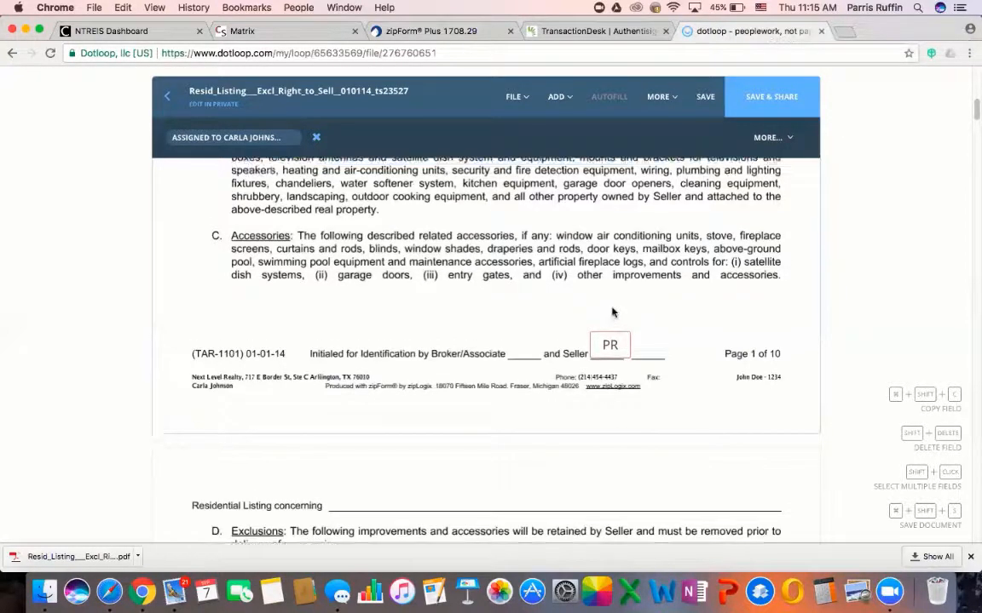
{"action": "scroll", "coordinate": [633, 287], "scroll_direction": "up", "scroll_amount": 4}
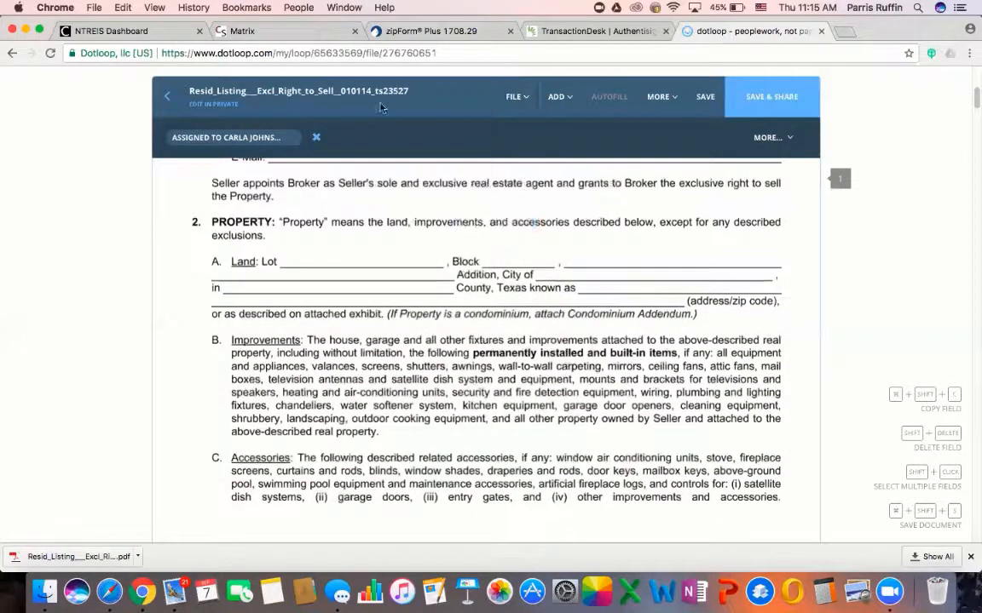
Save the filled-in form and return to the loop without sharing it
{"action": "left_click", "coordinate": [703, 99]}
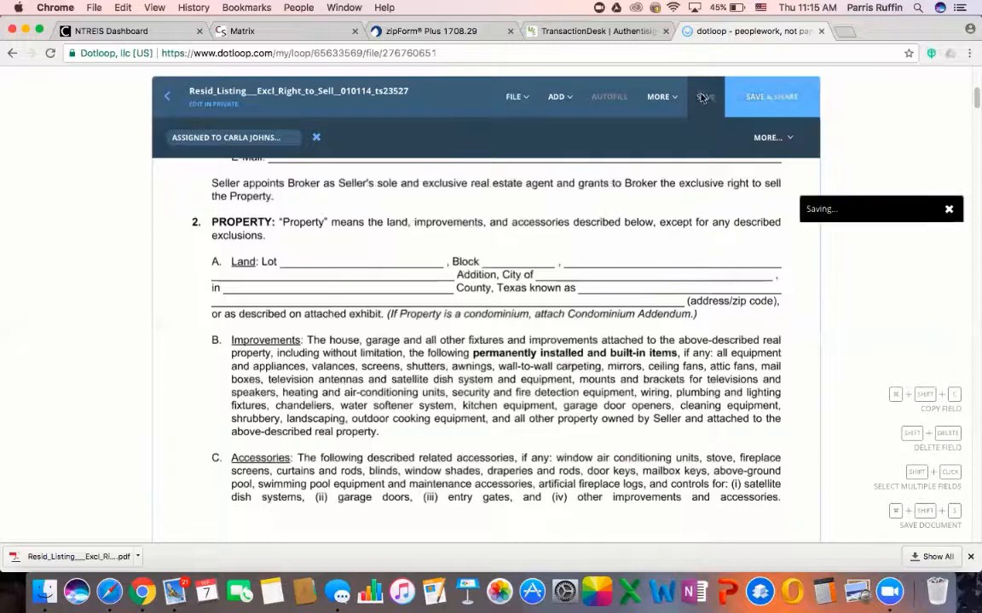
{"action": "left_click", "coordinate": [170, 99]}
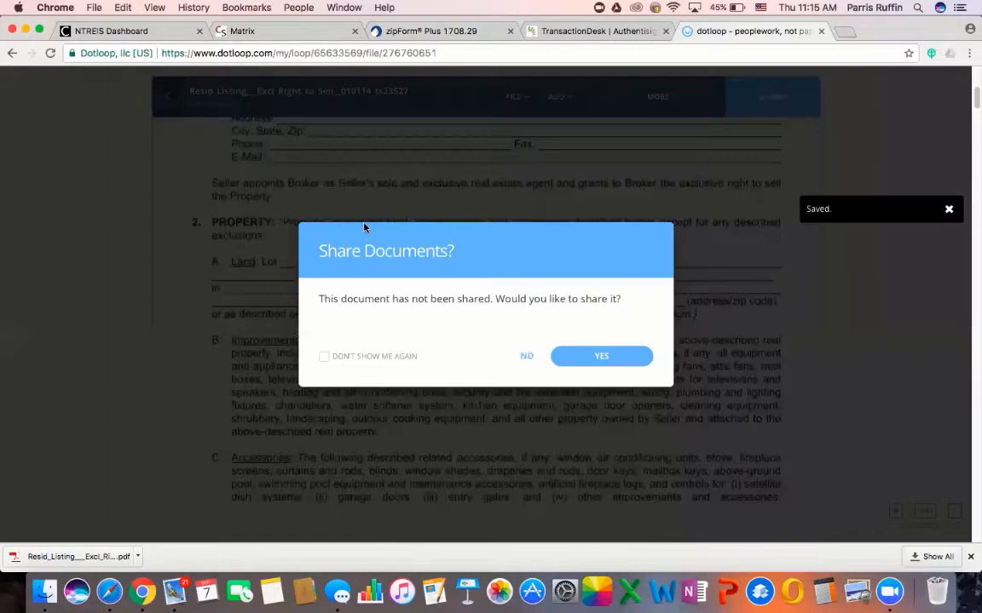
{"action": "left_click", "coordinate": [525, 357]}
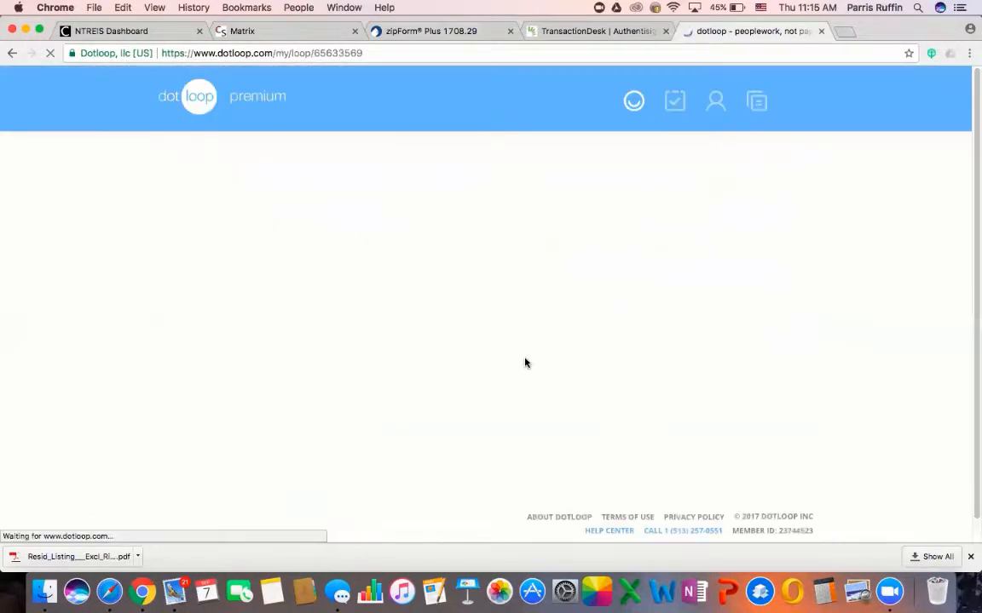
Rename the document to 'Listing Agreement - 1234 XYZ Street'
{"action": "scroll", "coordinate": [682, 360], "scroll_direction": "down", "scroll_amount": 1}
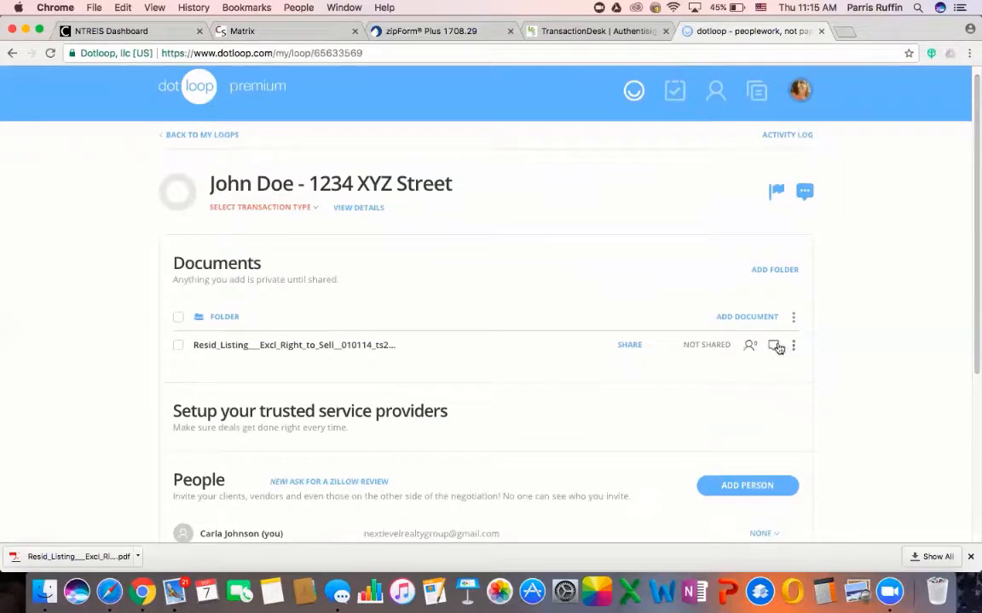
{"action": "left_click", "coordinate": [793, 345]}
{"action": "left_click", "coordinate": [785, 378]}
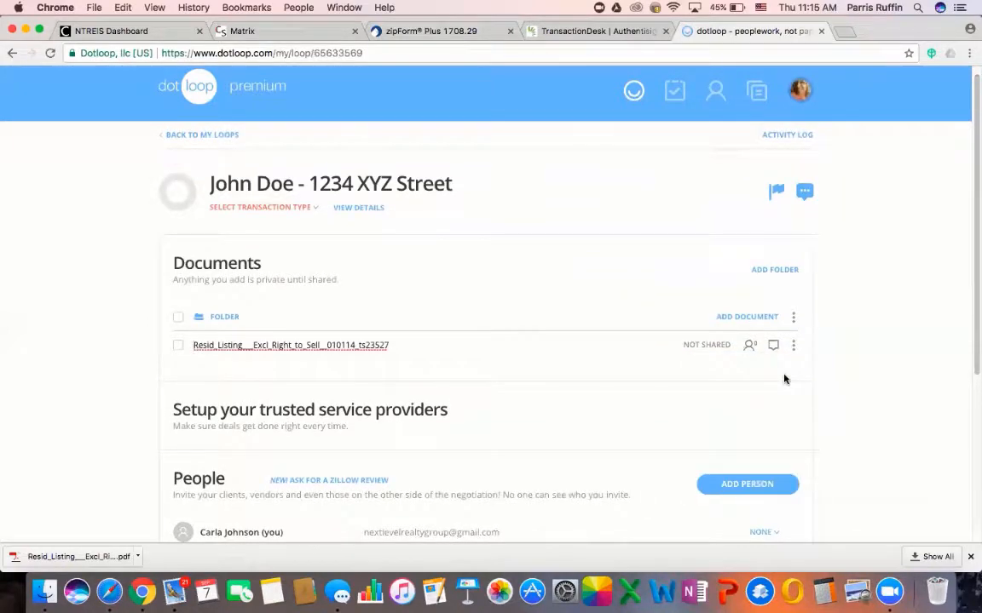
{"action": "key", "text": "super+a"}
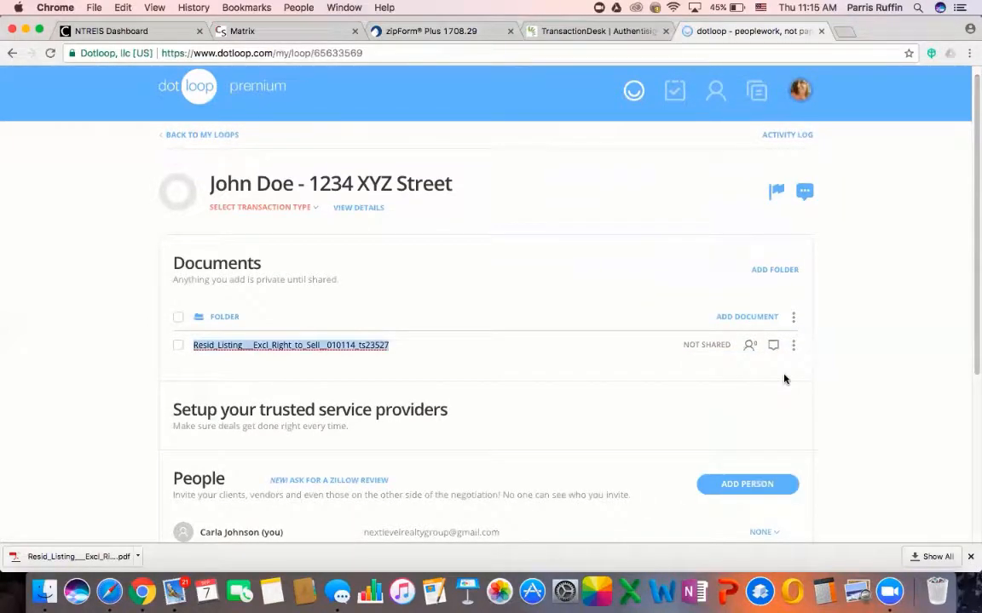
{"action": "type", "text": "L"}
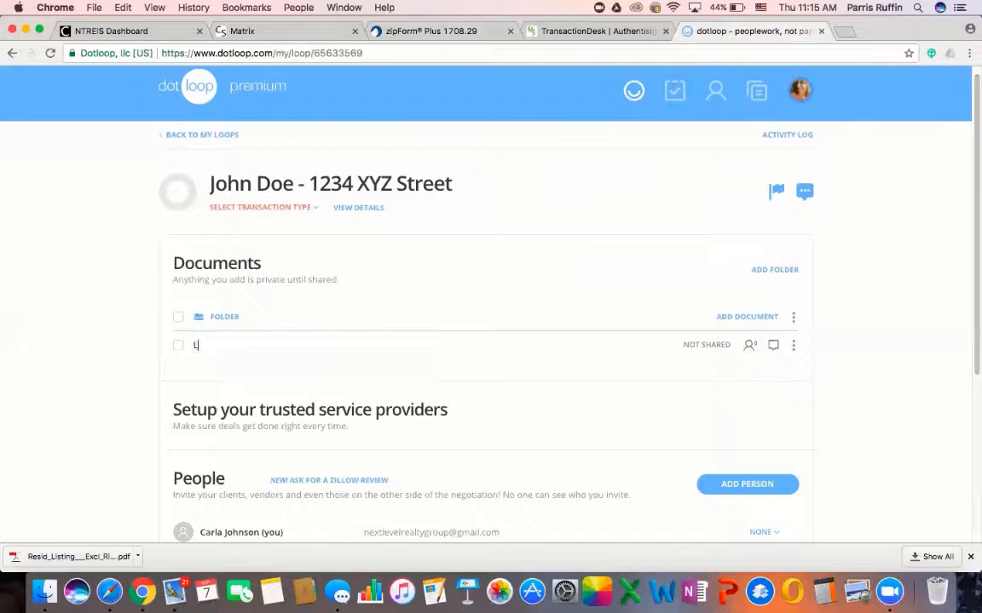
{"action": "type", "text": "isting Agreement - 1234 K"}
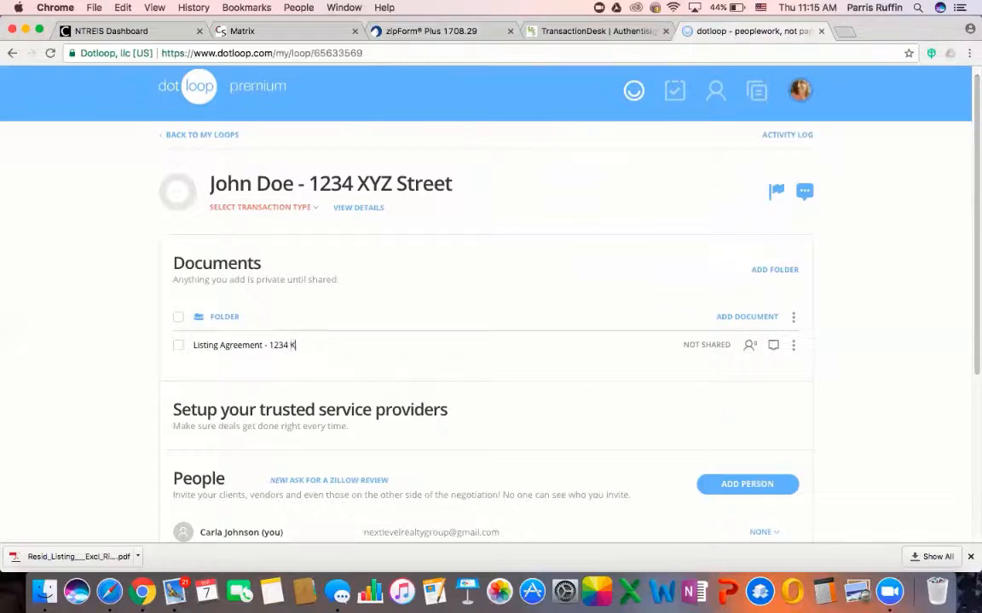
{"action": "key", "text": "BackSpace"}
{"action": "type", "text": "XYZ Street"}
{"action": "key", "text": "Return"}
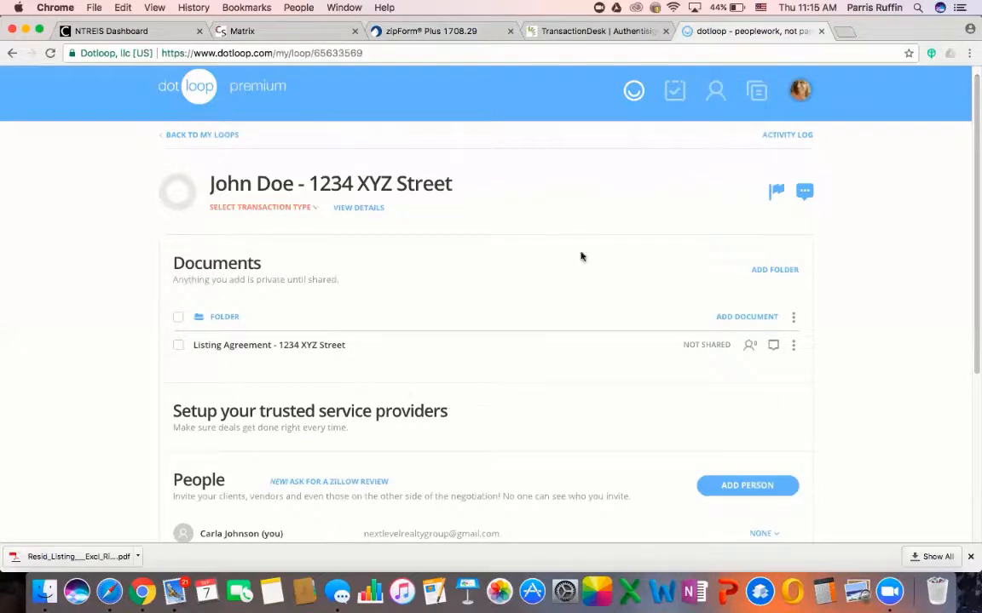
Share the listing agreement, adding the agent's saved contact by name and e-mail as recipient
{"action": "left_click", "coordinate": [177, 346]}
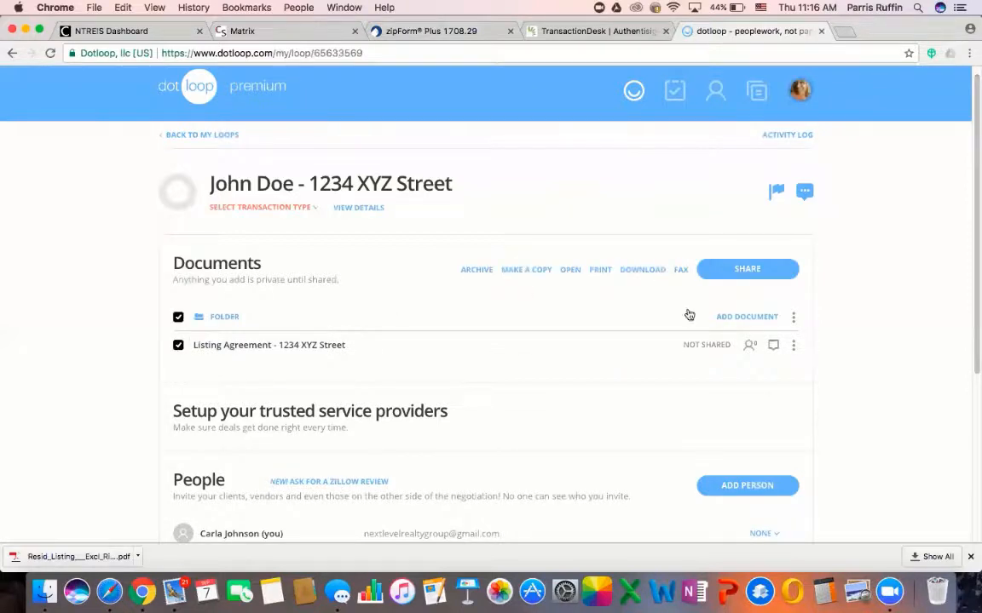
{"action": "left_click", "coordinate": [744, 271]}
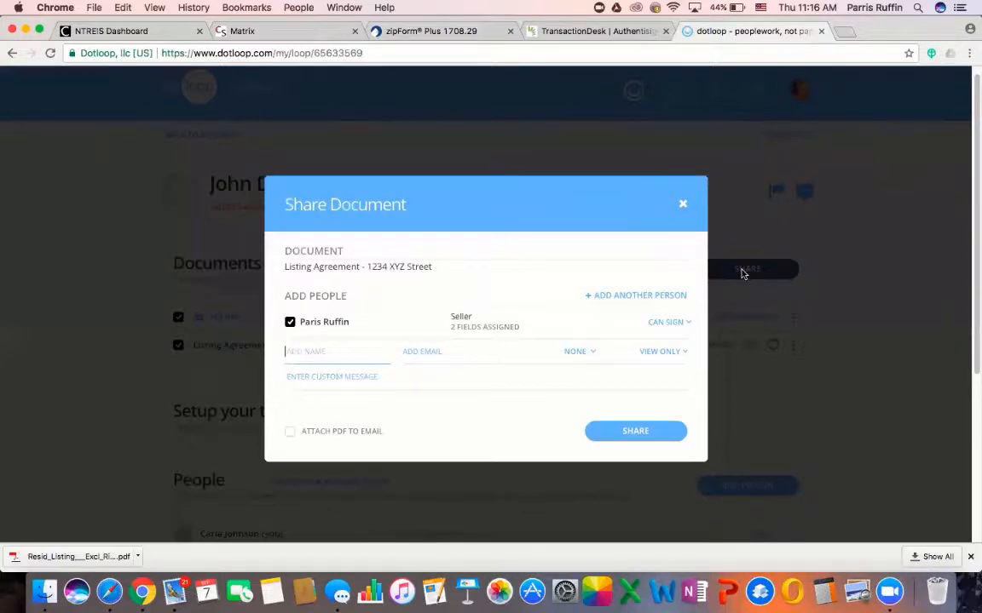
{"action": "mouse_move", "coordinate": [319, 328]}
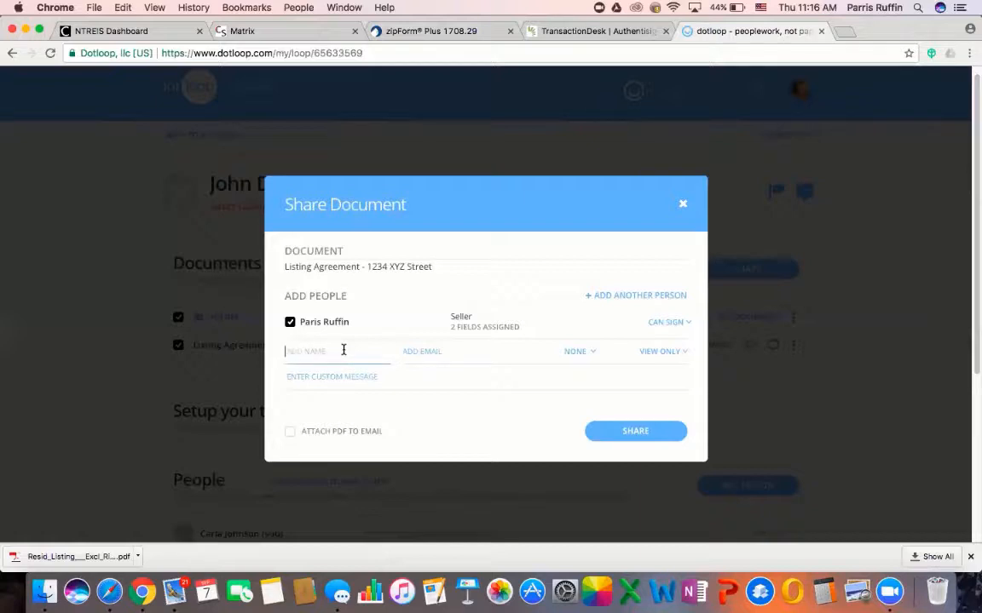
{"action": "left_click", "coordinate": [433, 354]}
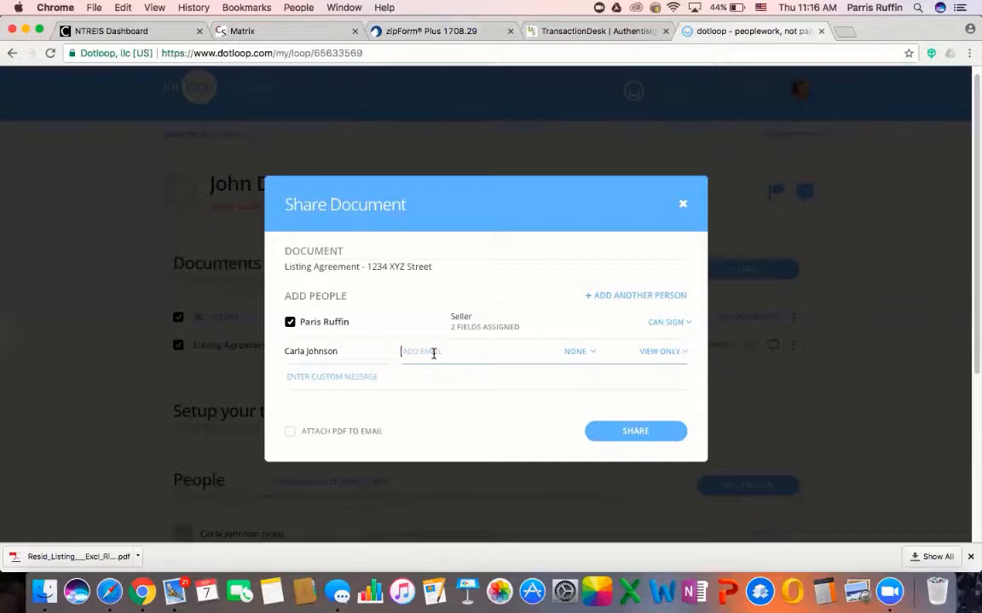
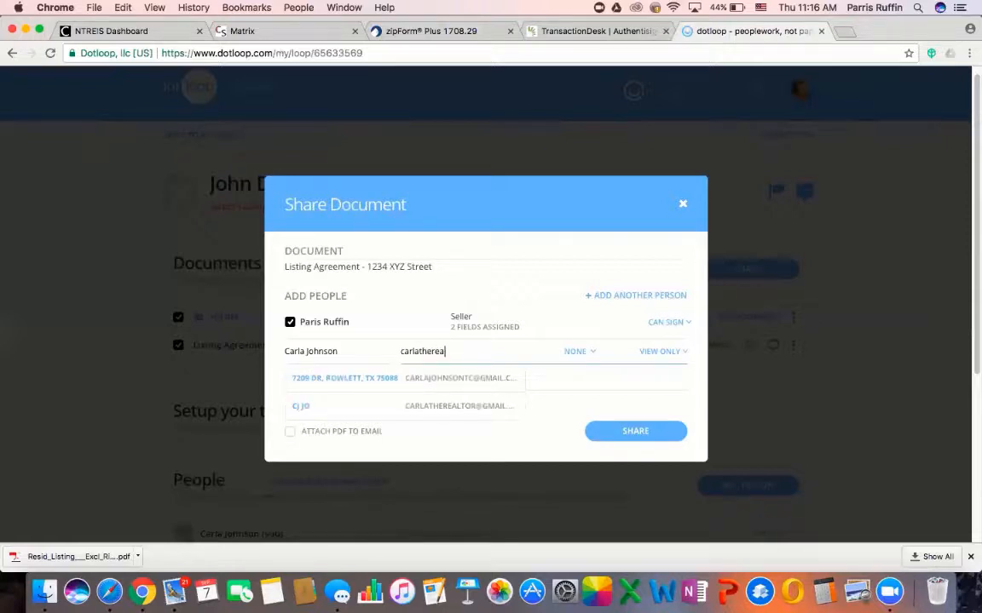
{"action": "left_click", "coordinate": [406, 379]}
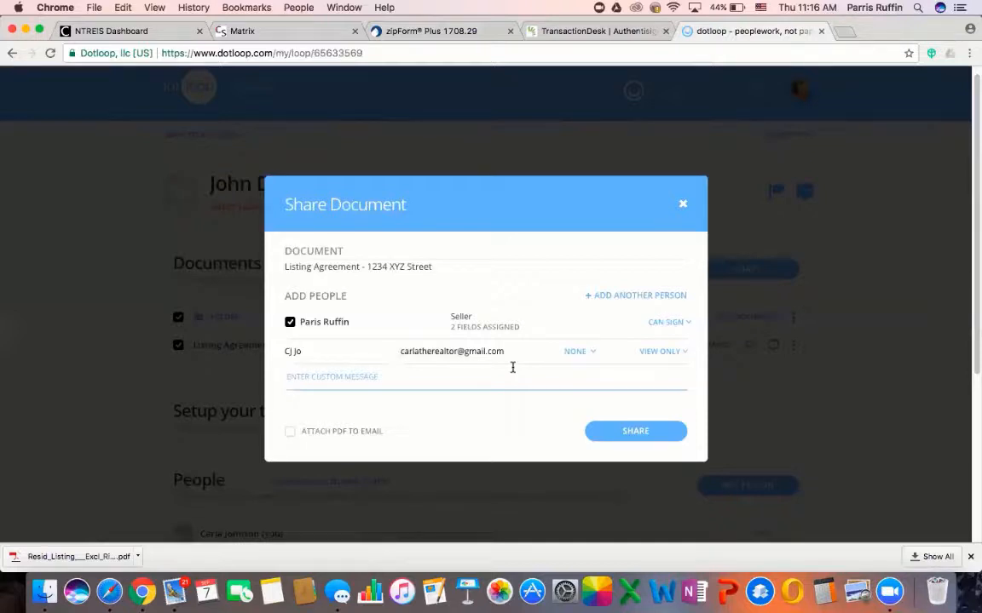
Give the recipient the Listing Agent role, keeping their permission view-only
{"action": "left_click", "coordinate": [580, 351]}
{"action": "scroll", "coordinate": [592, 456], "scroll_direction": "down", "scroll_amount": 6}
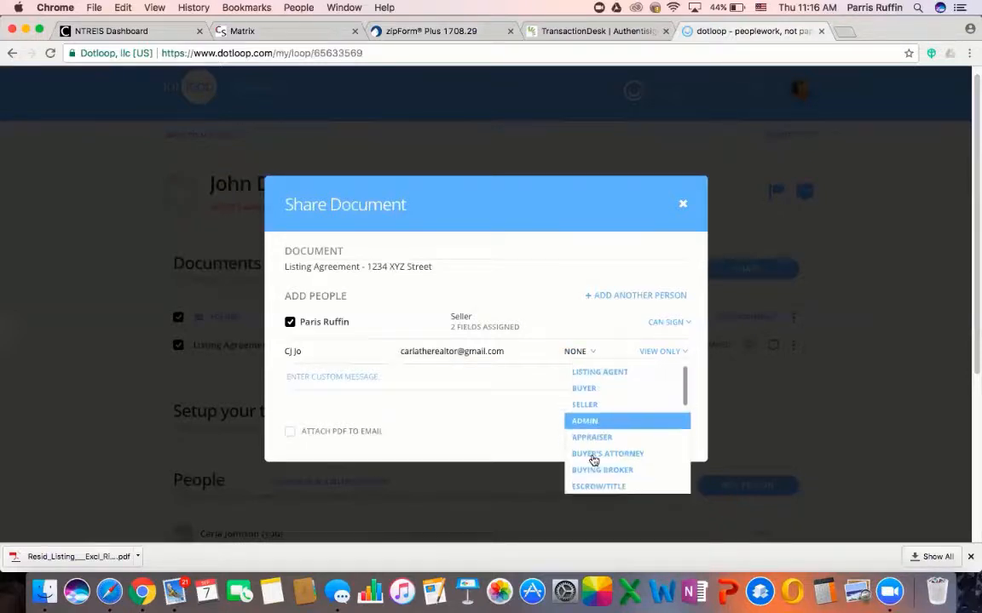
{"action": "scroll", "coordinate": [594, 452], "scroll_direction": "up", "scroll_amount": 6}
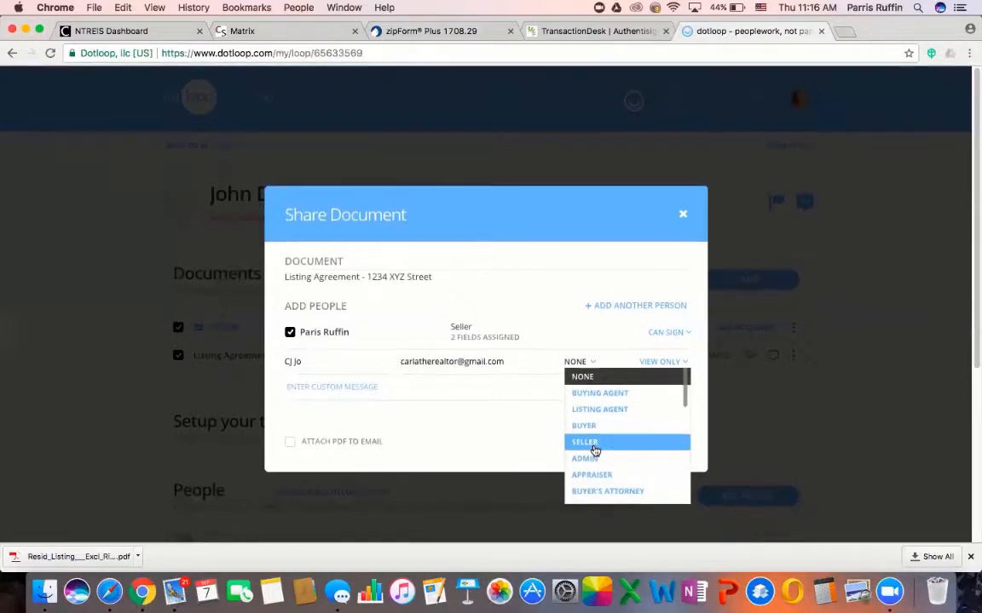
{"action": "left_click", "coordinate": [600, 413]}
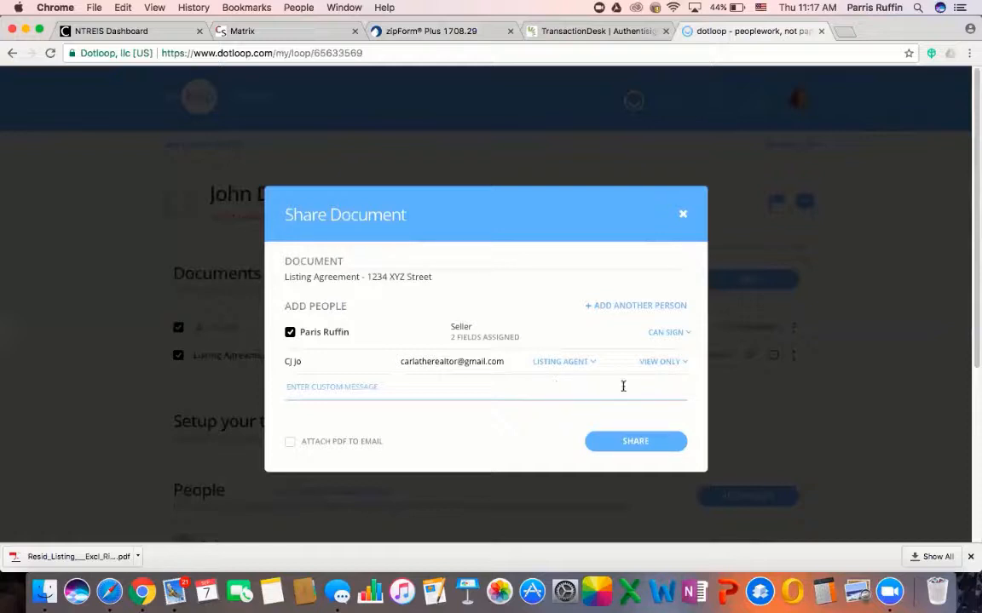
{"action": "left_click", "coordinate": [652, 364]}
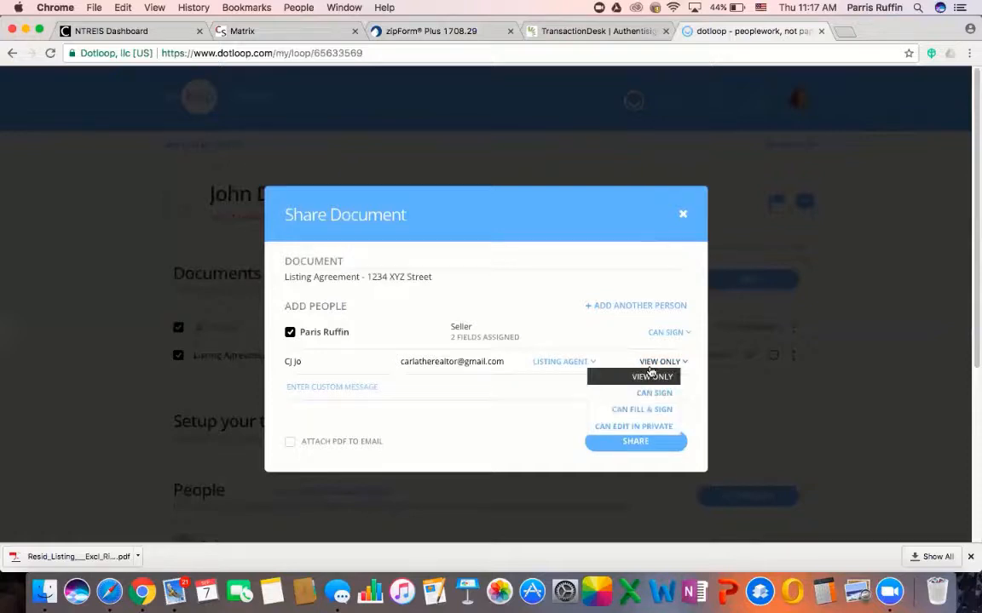
{"action": "left_click", "coordinate": [685, 395]}
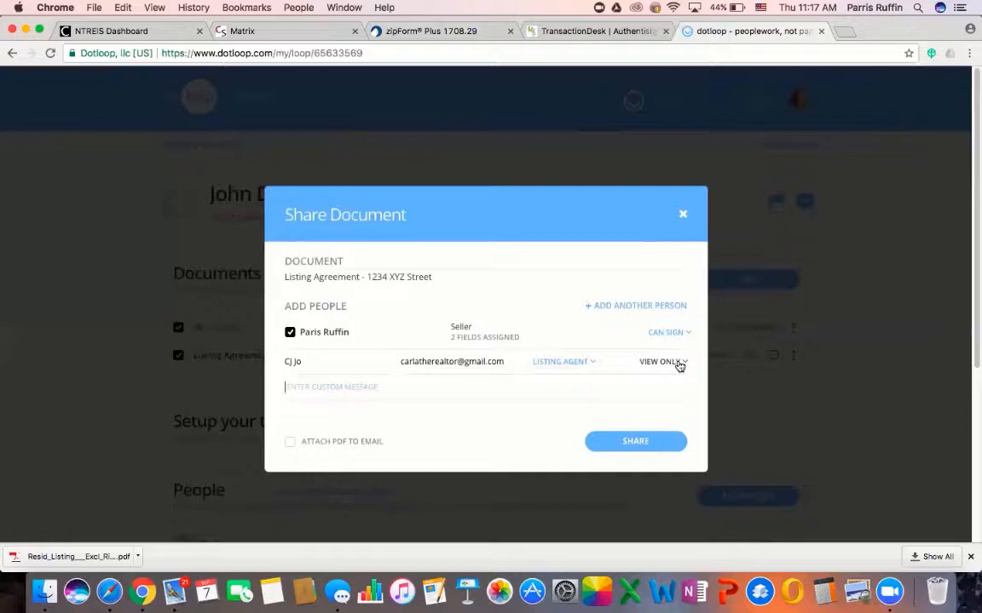
{"action": "left_click", "coordinate": [679, 366]}
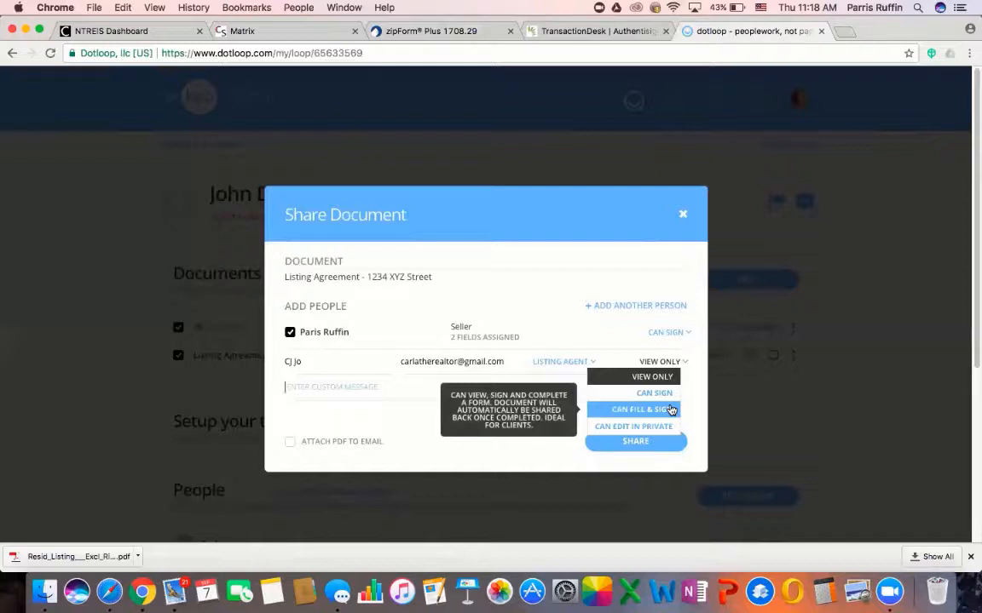
{"action": "left_click", "coordinate": [361, 385]}
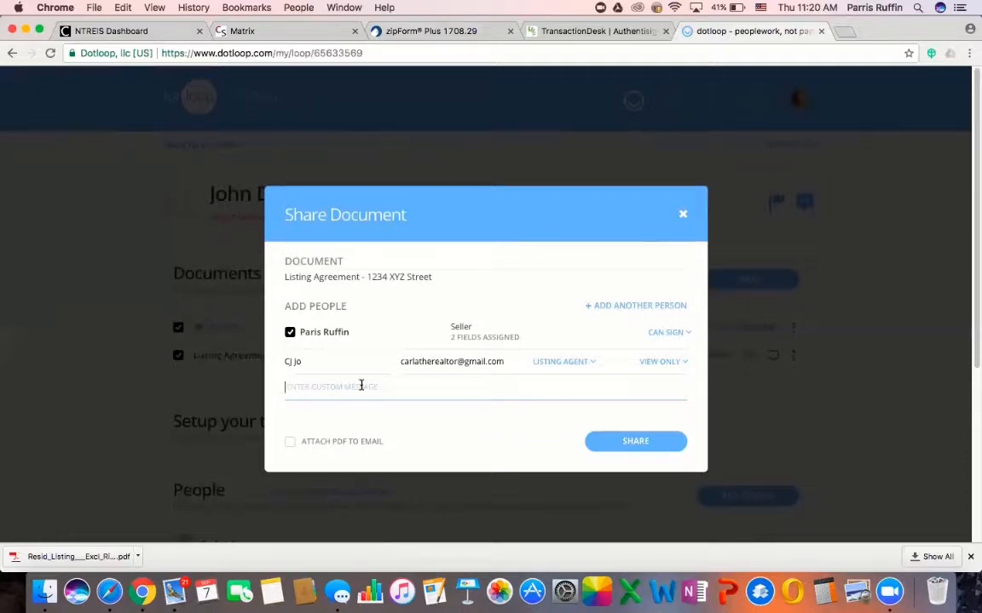
Share the listing agreement with the custom message 'Test entry' and confirm
{"action": "type", "text": "Tes"}
{"action": "type", "text": "t entry"}
{"action": "left_click", "coordinate": [635, 441]}
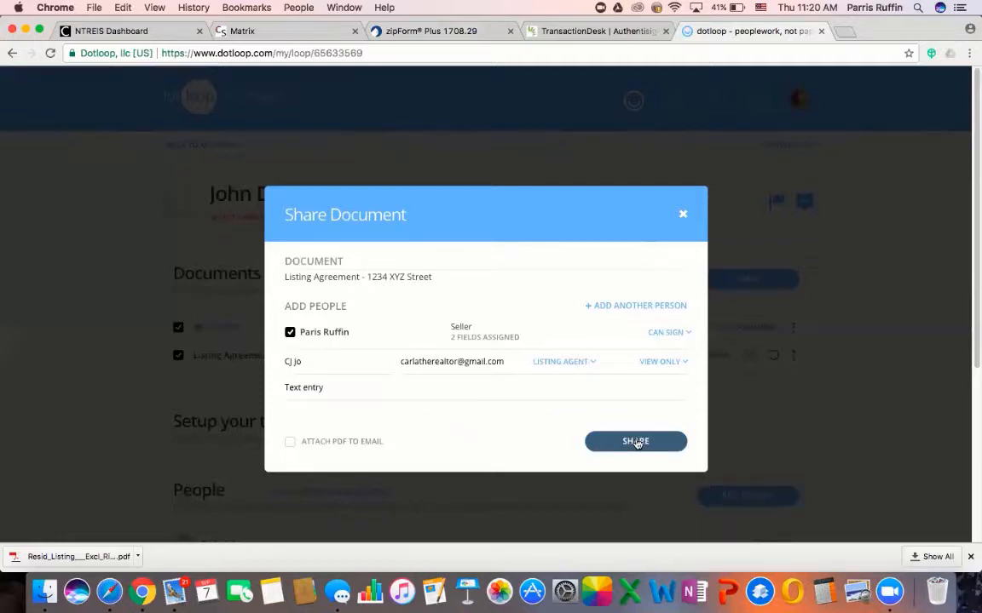
{"action": "left_click", "coordinate": [636, 442]}
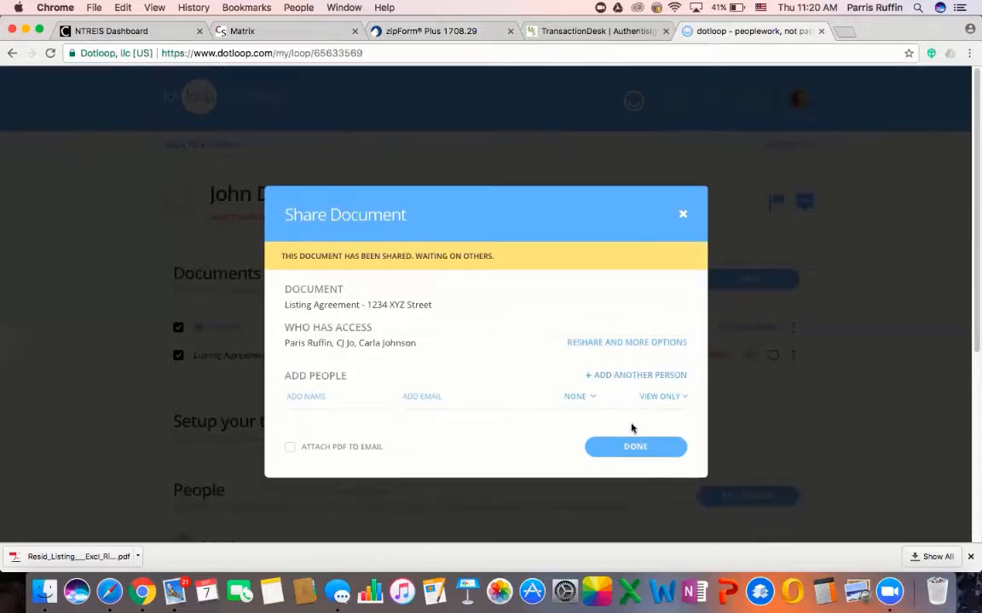
{"action": "left_click", "coordinate": [632, 445]}
{"action": "mouse_move", "coordinate": [690, 354]}
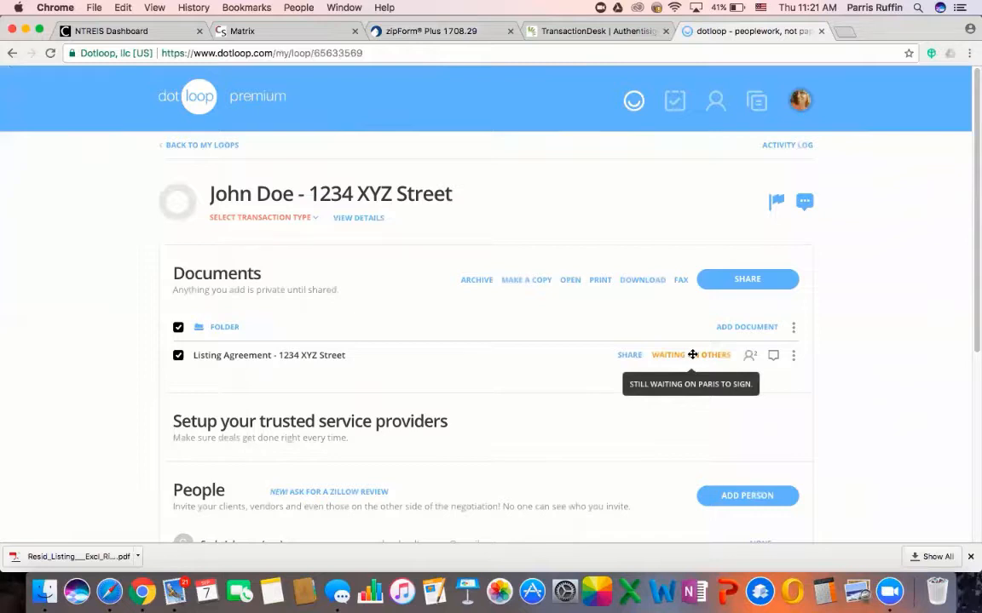
Go to gmail.com in a new browser tab
{"action": "left_click", "coordinate": [844, 31]}
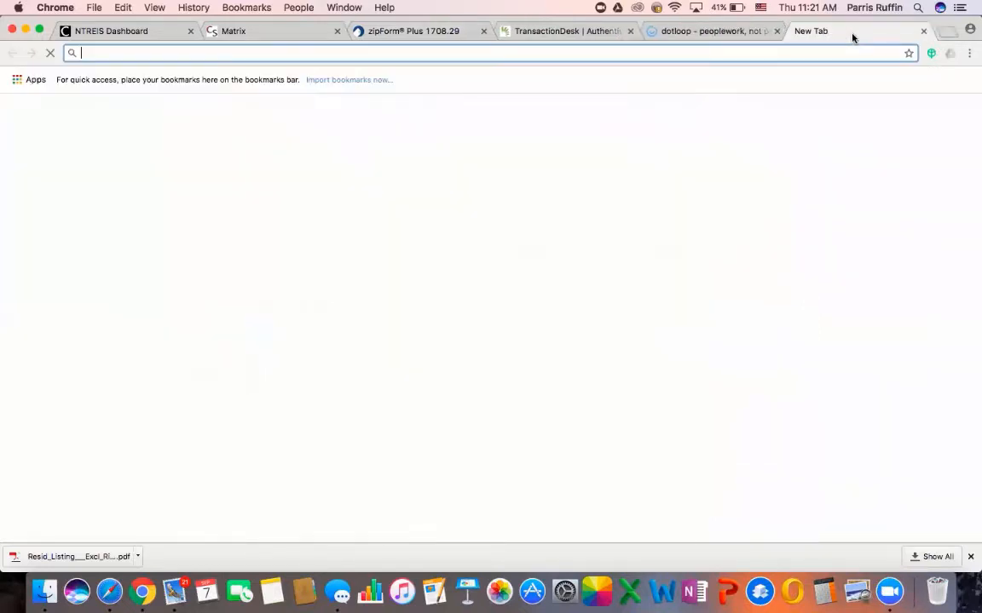
{"action": "type", "text": "gmail.com"}
{"action": "key", "text": "Return"}
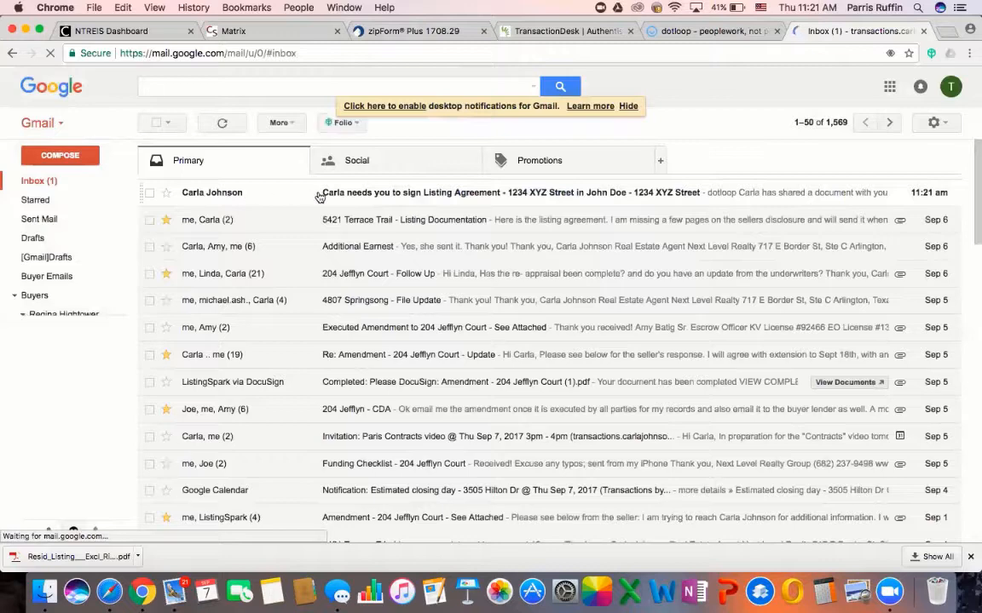
Open the dotloop signature-request email and view the shared listing agreement
{"action": "left_click", "coordinate": [500, 194]}
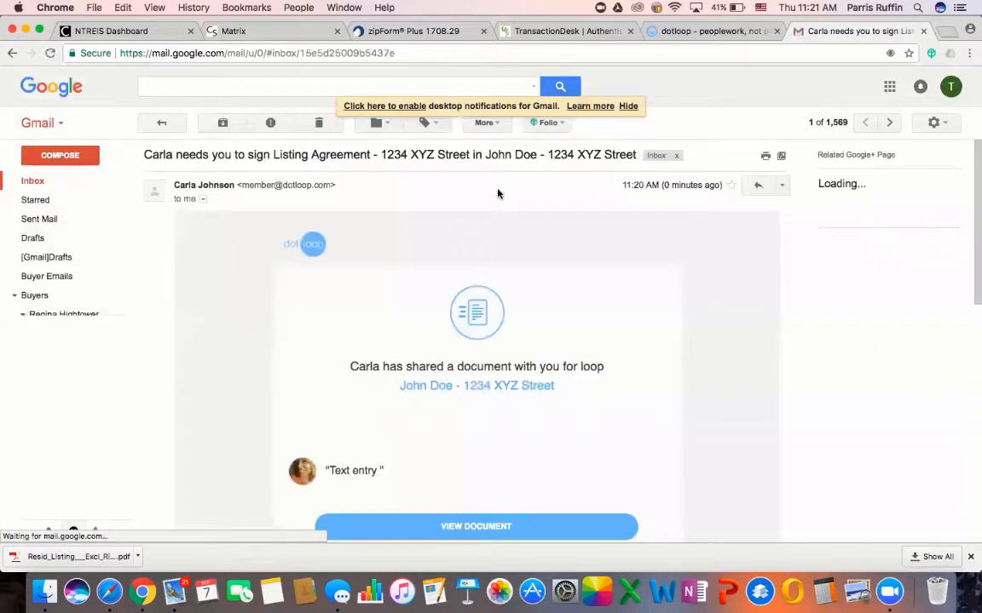
{"action": "scroll", "coordinate": [530, 308], "scroll_direction": "down", "scroll_amount": 3}
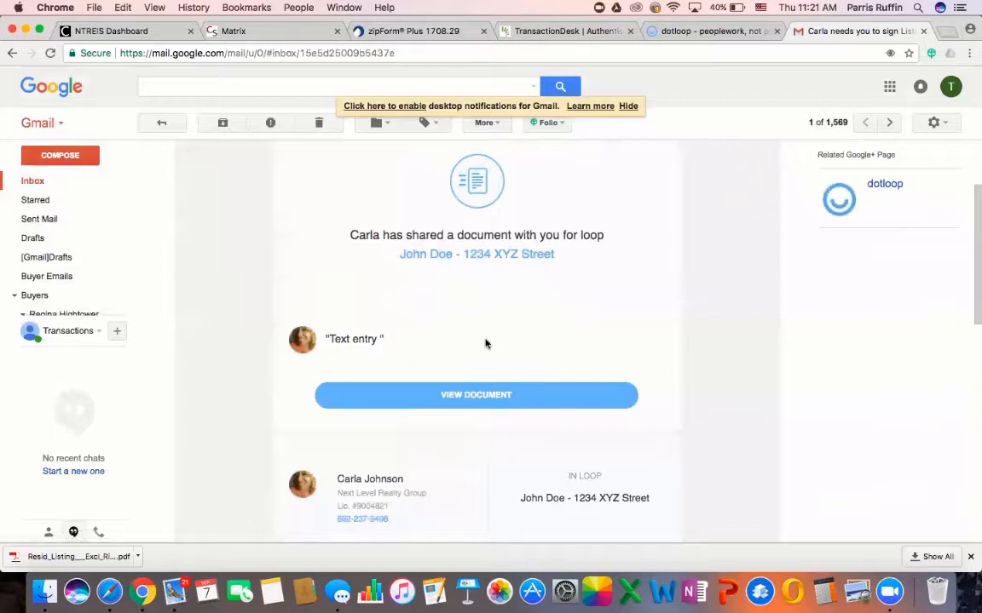
{"action": "scroll", "coordinate": [486, 343], "scroll_direction": "down", "scroll_amount": 5}
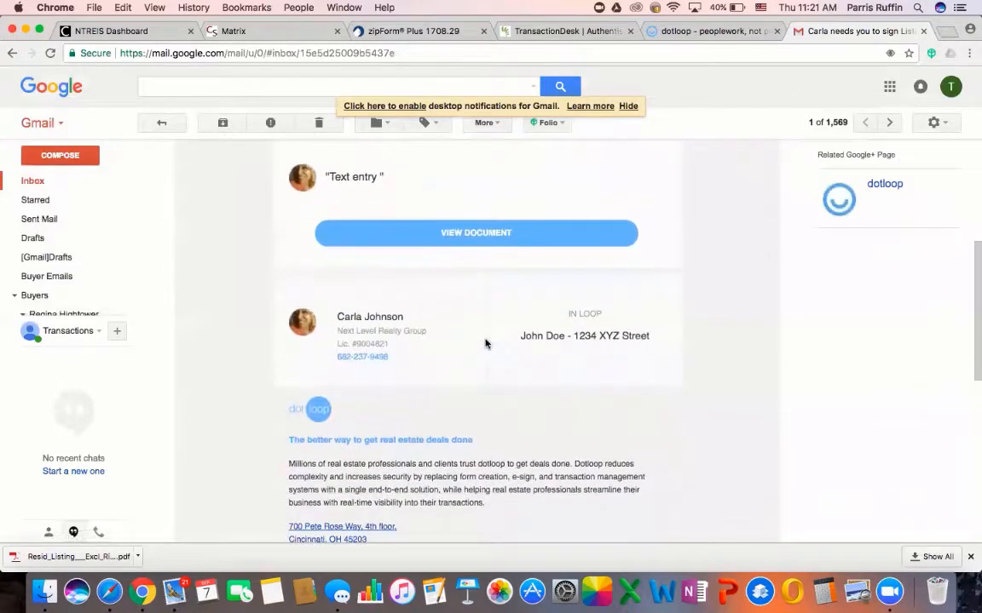
{"action": "scroll", "coordinate": [486, 343], "scroll_direction": "up", "scroll_amount": 3}
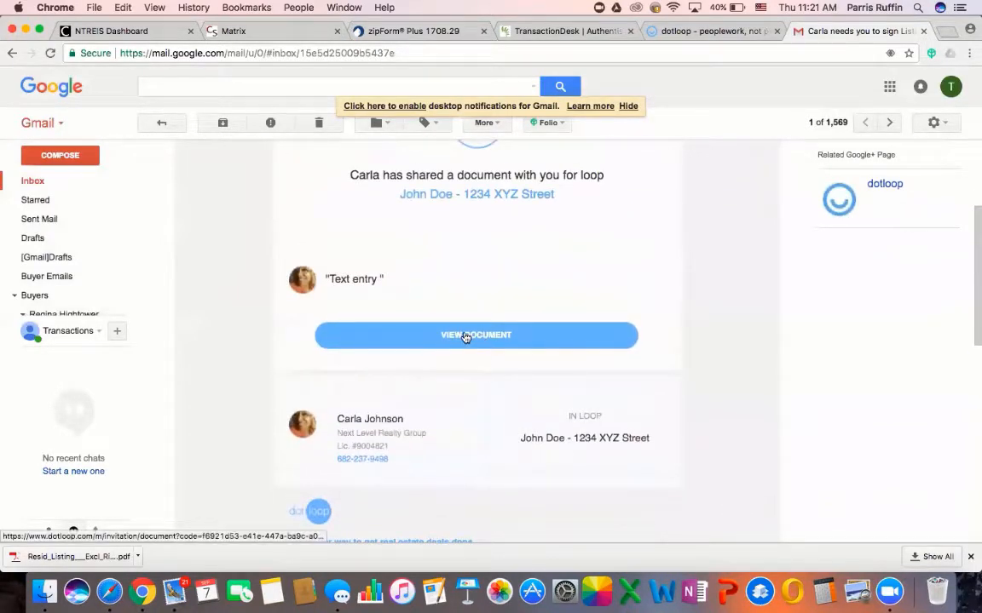
{"action": "left_click", "coordinate": [466, 336]}
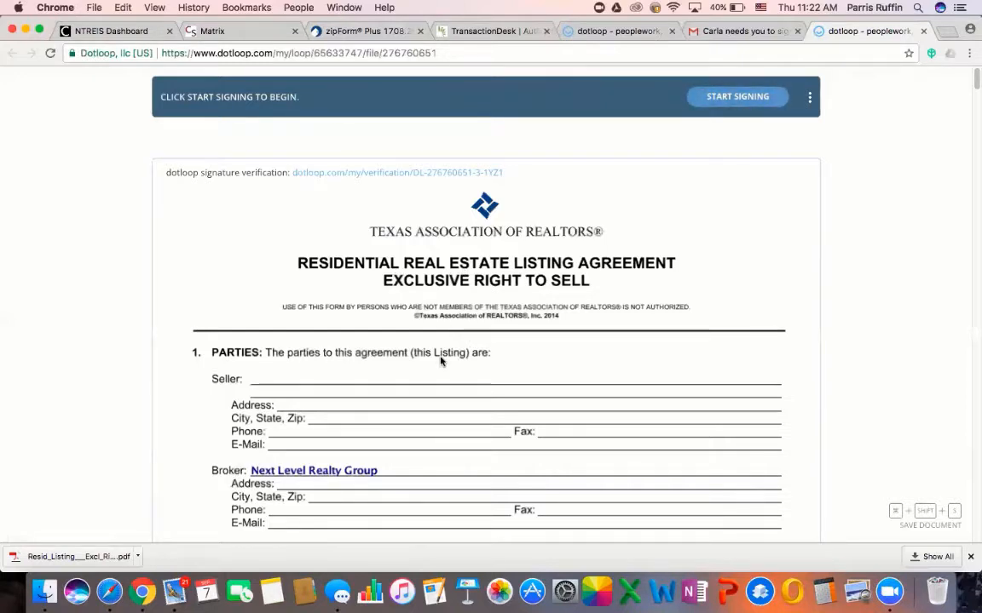
Adopt an e-signature, initial both seller initials fields, and finish signing
{"action": "scroll", "coordinate": [441, 361], "scroll_direction": "down", "scroll_amount": 10}
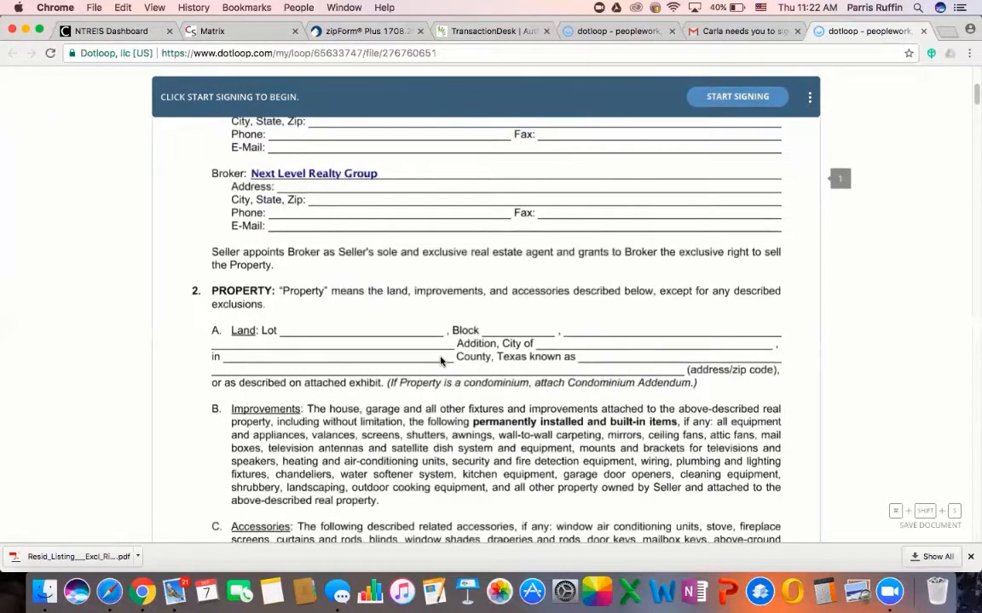
{"action": "scroll", "coordinate": [441, 361], "scroll_direction": "down", "scroll_amount": 1}
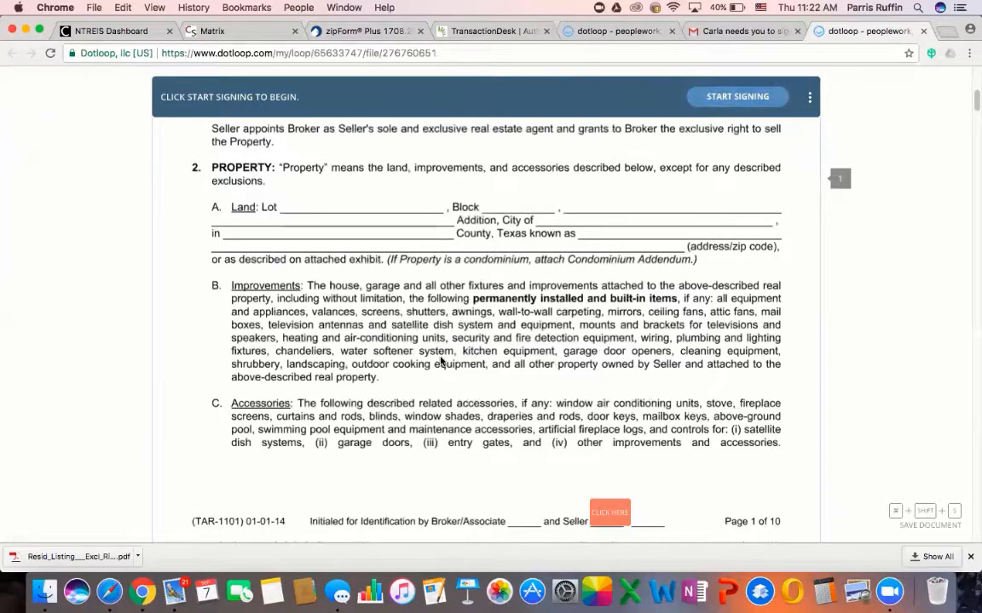
{"action": "left_click", "coordinate": [728, 97]}
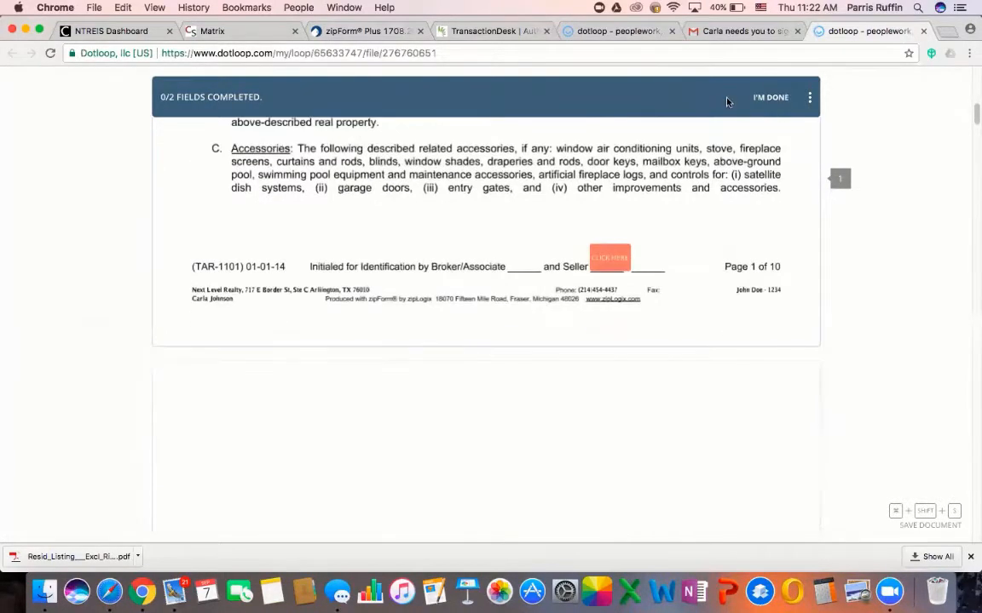
{"action": "left_click", "coordinate": [609, 264]}
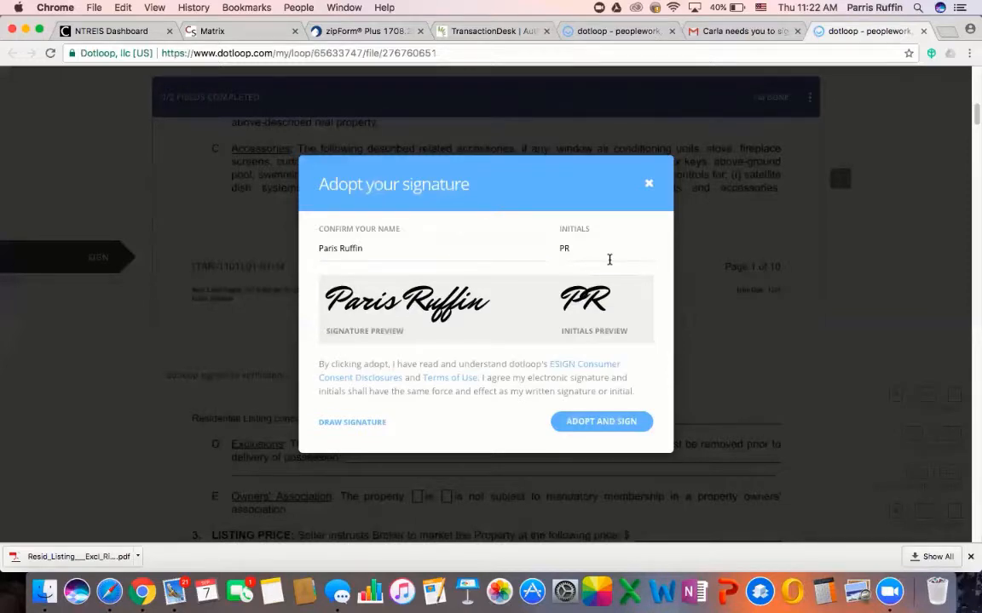
{"action": "left_click", "coordinate": [605, 422]}
{"action": "left_click", "coordinate": [607, 260]}
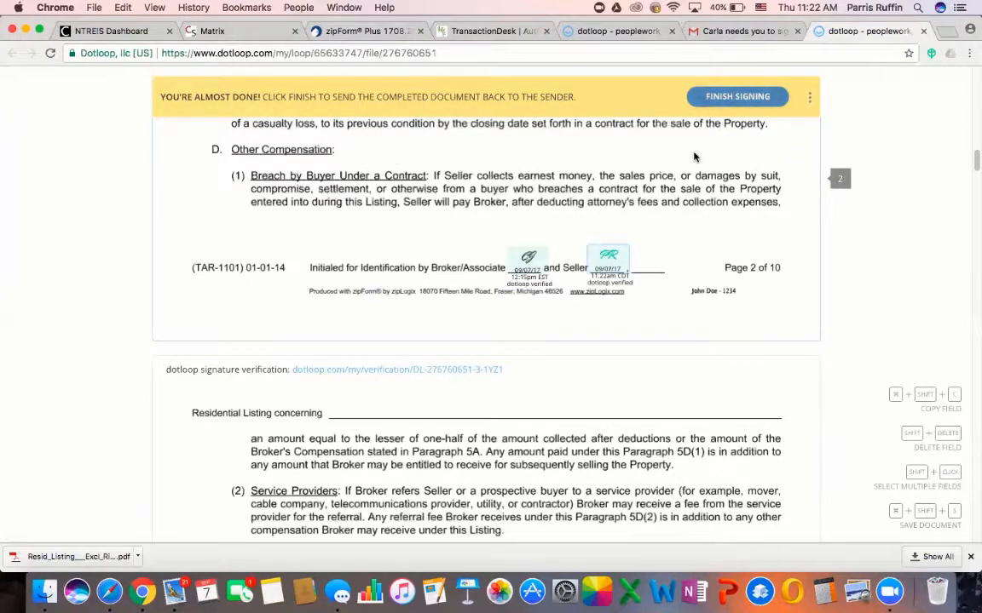
{"action": "left_click", "coordinate": [694, 96]}
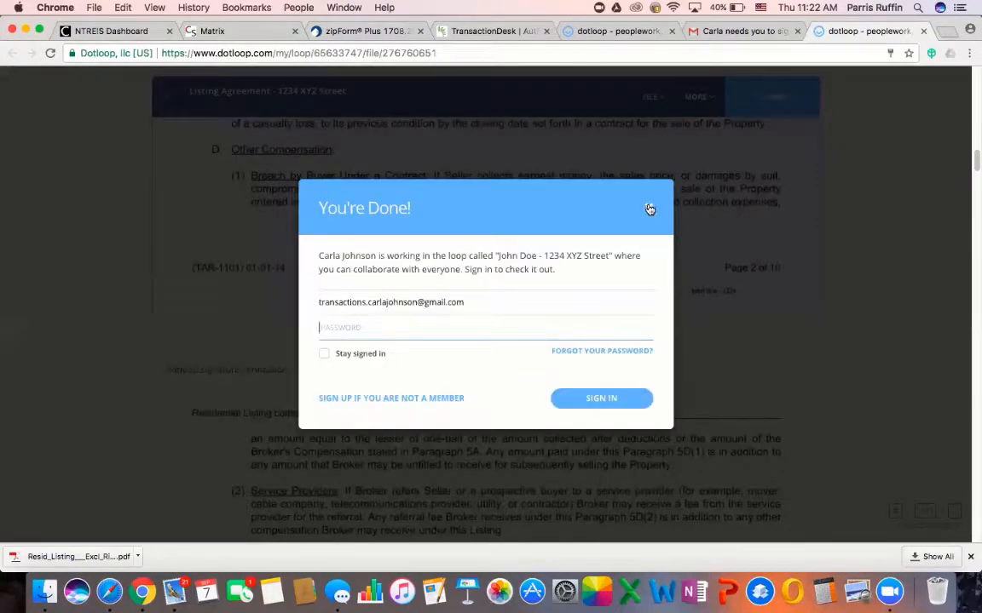
Dismiss the completion prompt, close the signed document's tab and reload the John Doe loop
{"action": "left_click", "coordinate": [650, 209]}
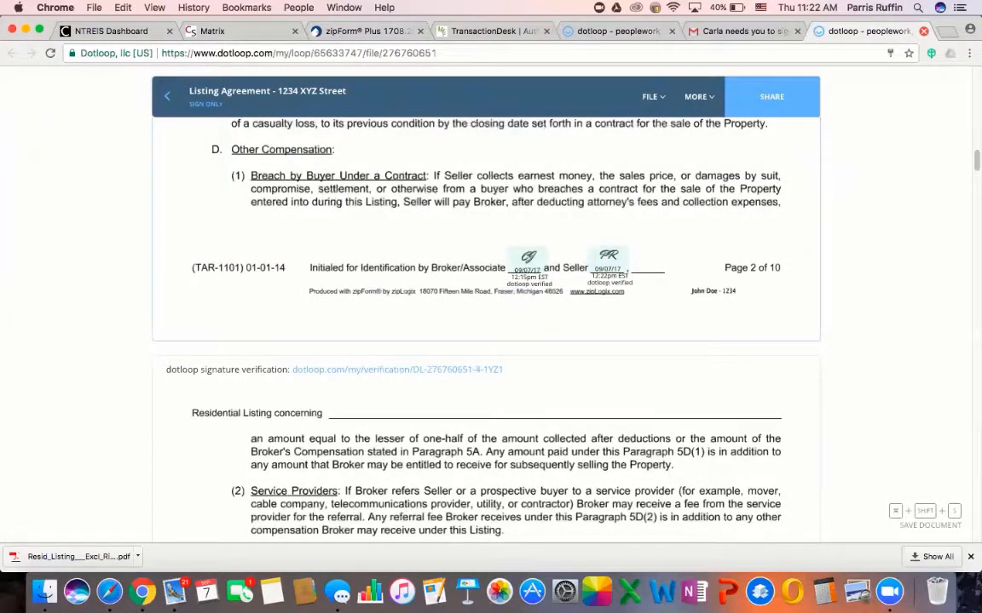
{"action": "key", "text": "super+w"}
{"action": "left_click", "coordinate": [701, 31]}
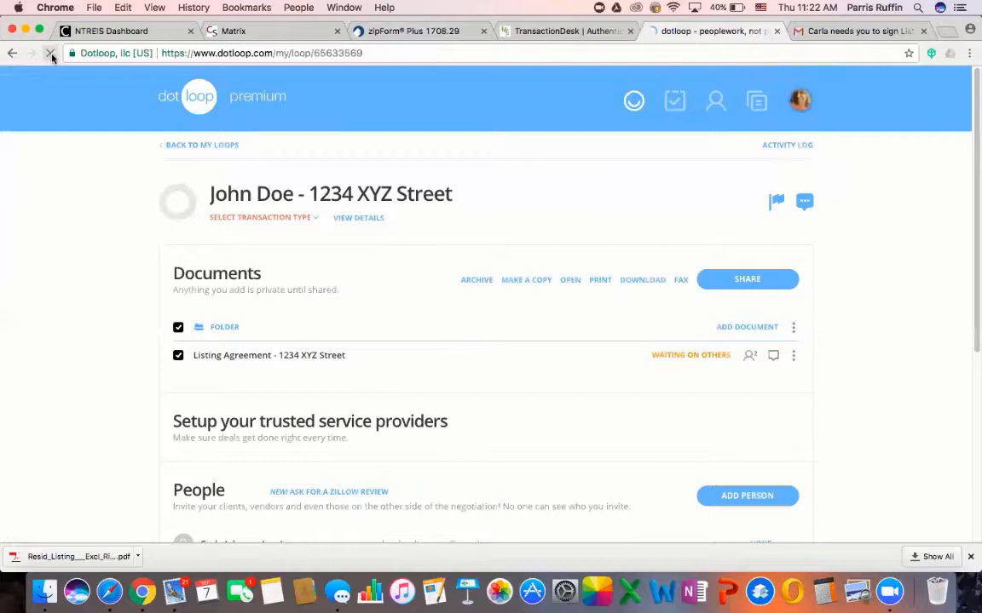
{"action": "left_click", "coordinate": [51, 54]}
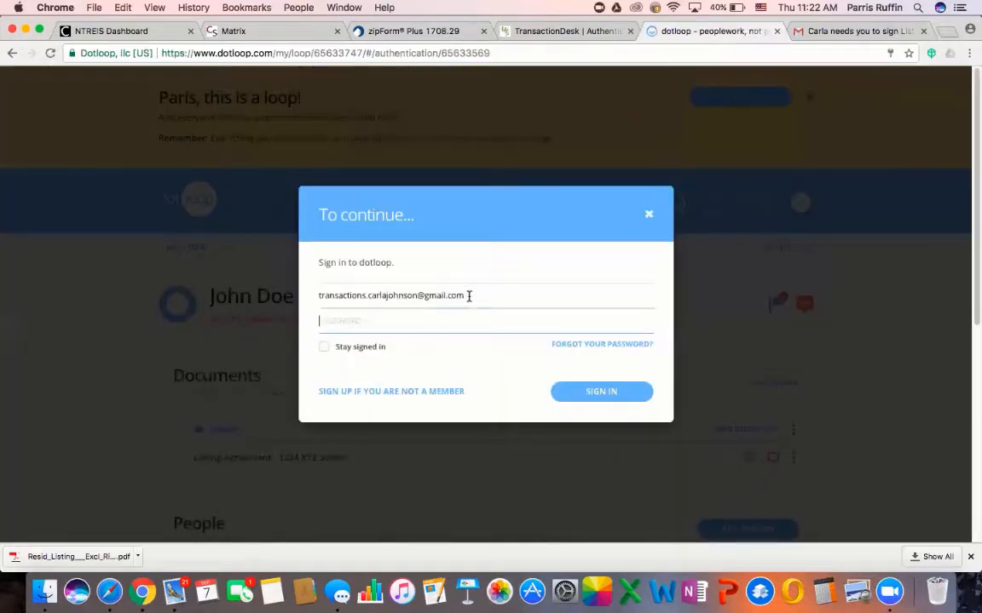
{"action": "left_click", "coordinate": [648, 214]}
Sign out of the seller's account and sign in with the saved agent login
{"action": "left_click", "coordinate": [799, 203]}
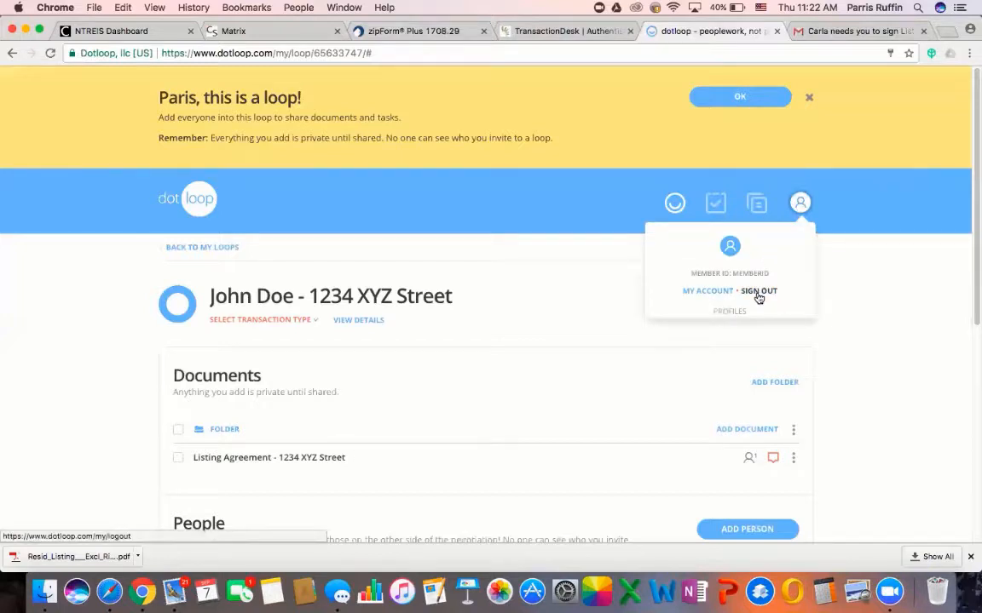
{"action": "left_click", "coordinate": [757, 292]}
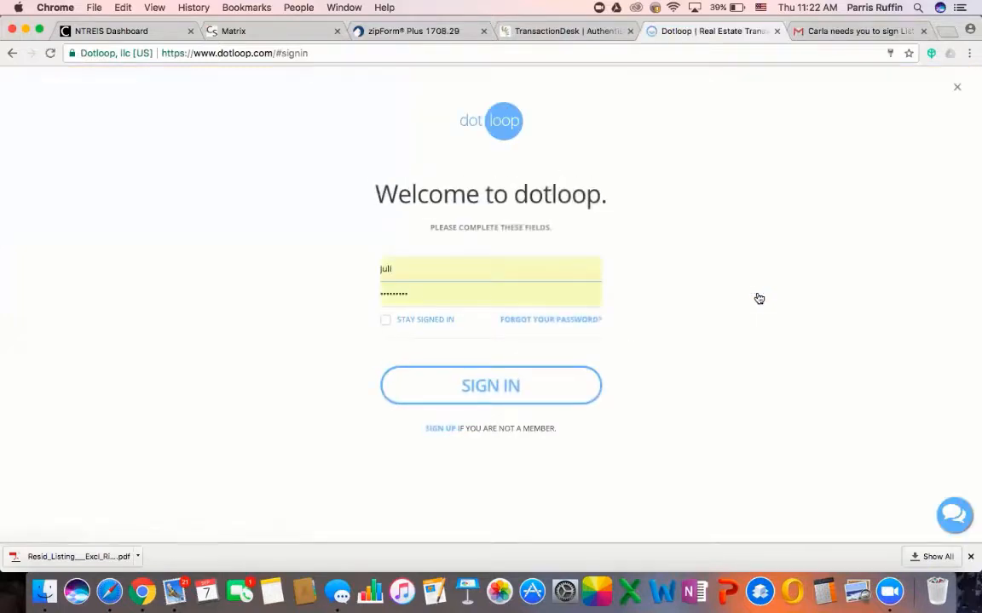
{"action": "left_click_drag", "start_coordinate": [405, 273], "coordinate": [345, 269]}
{"action": "type", "text": "nex"}
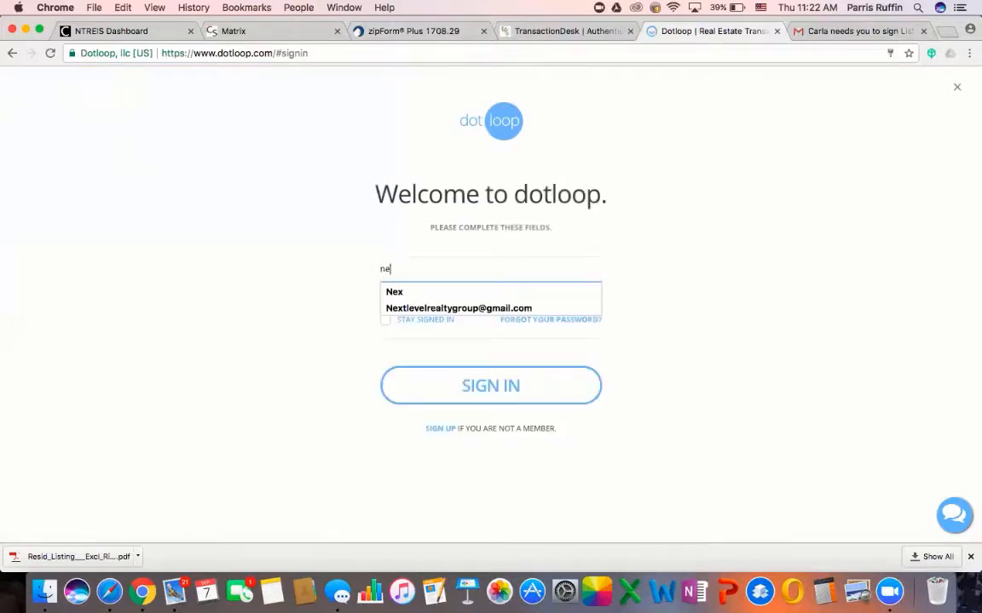
{"action": "left_click", "coordinate": [438, 288]}
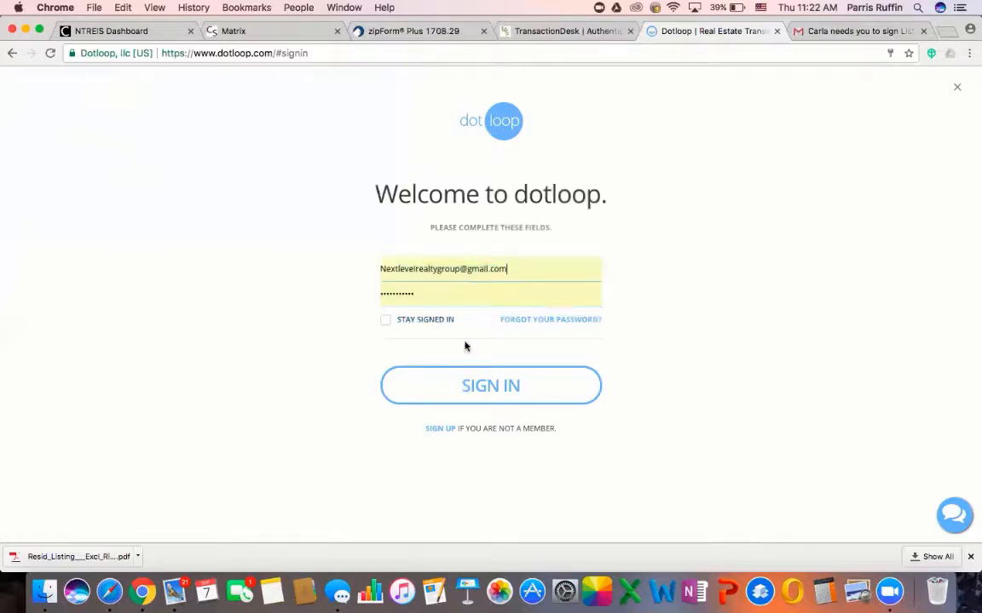
{"action": "left_click", "coordinate": [497, 398]}
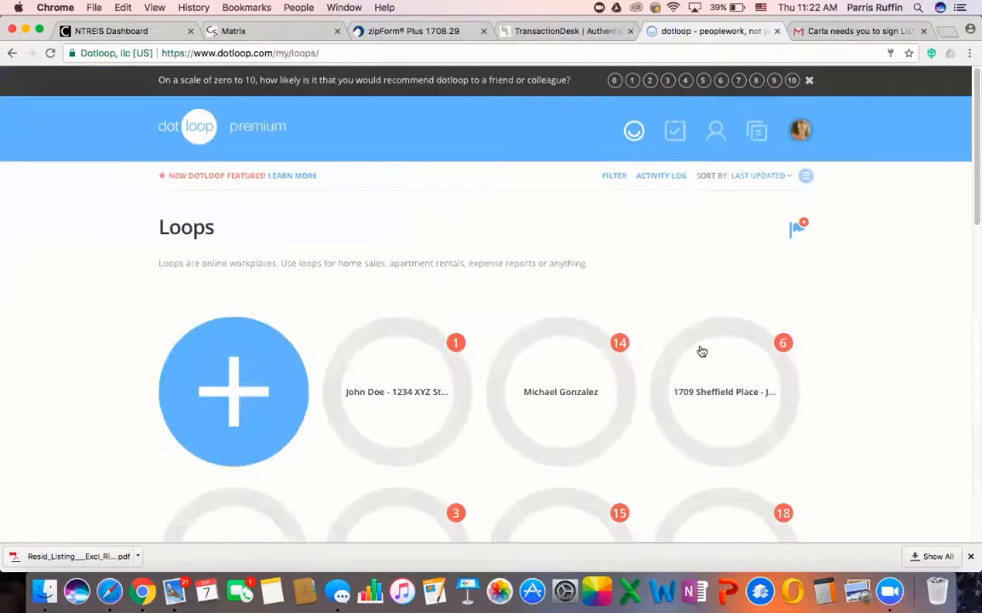
Open the John Doe - 1234 XYZ Street loop's signed listing agreement and check the page-1 initials
{"action": "left_click", "coordinate": [418, 388]}
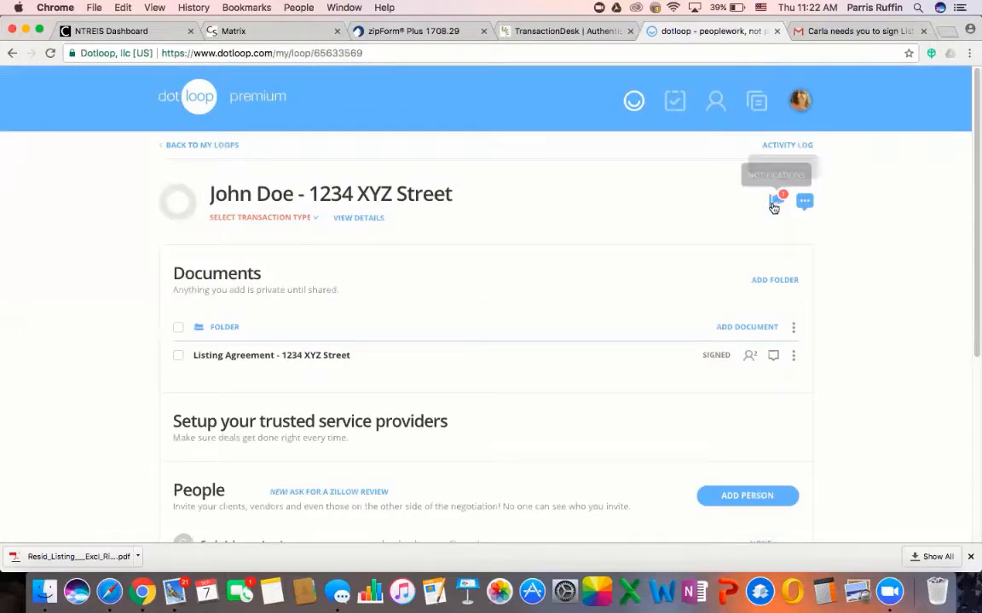
{"action": "mouse_move", "coordinate": [716, 358]}
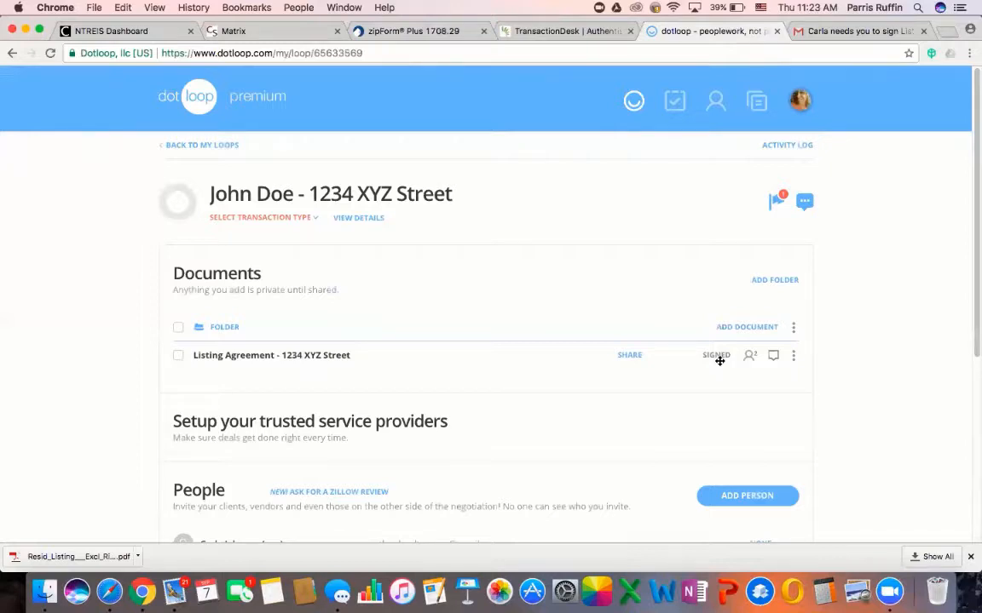
{"action": "left_click", "coordinate": [323, 356]}
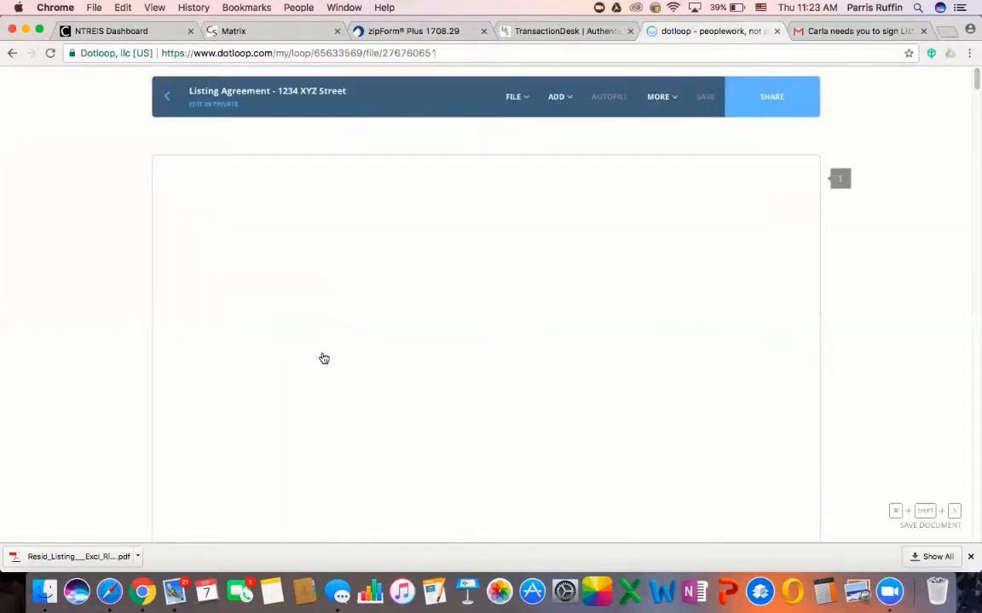
{"action": "scroll", "coordinate": [456, 369], "scroll_direction": "down", "scroll_amount": 10}
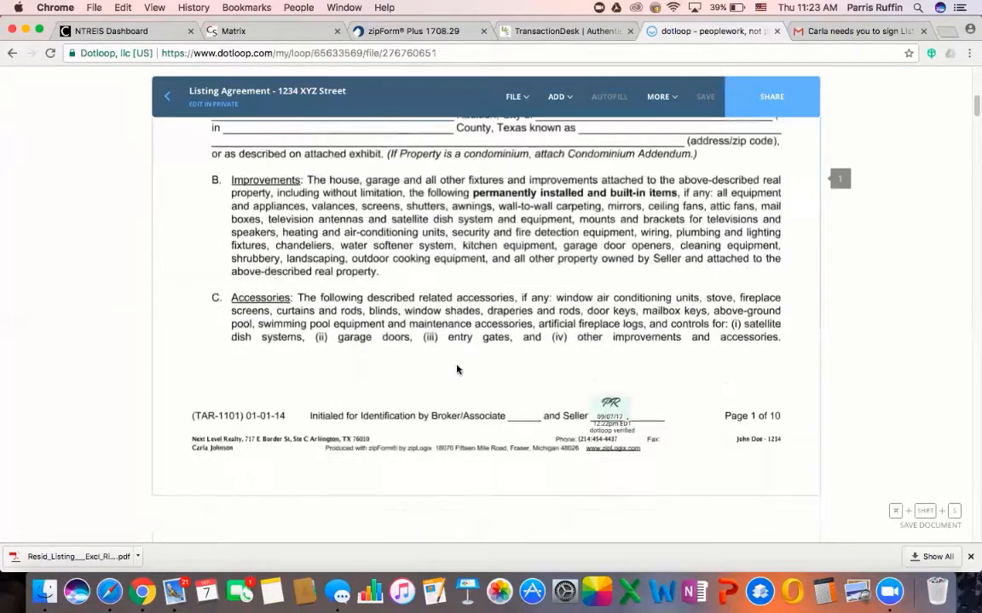